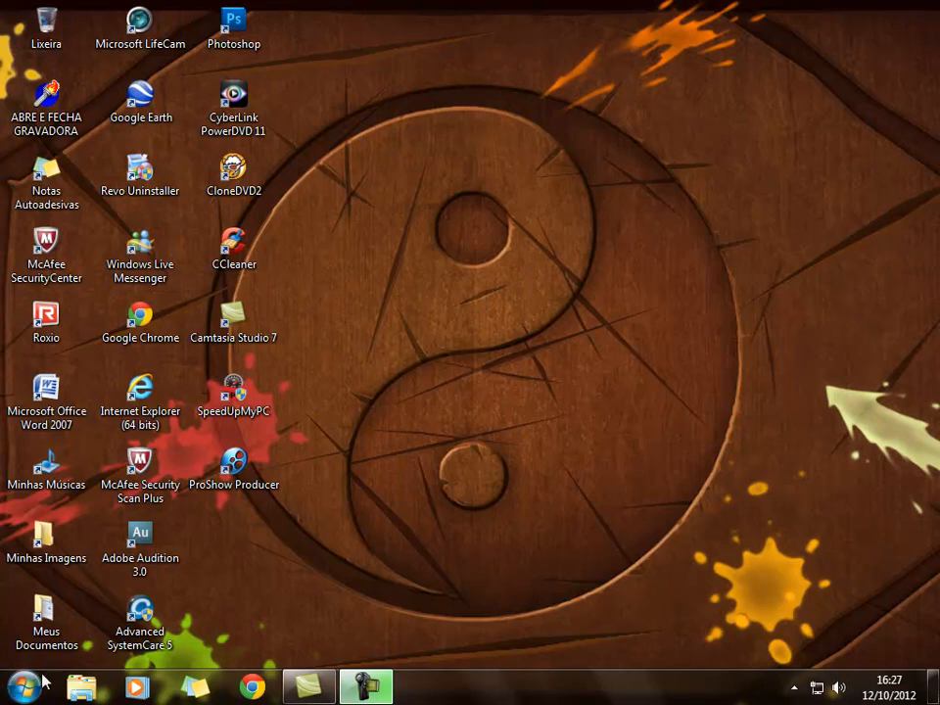
# Launch Microsoft Office Excel 2007 from the Windows 7 Start menu
pyautogui.click(26, 688)
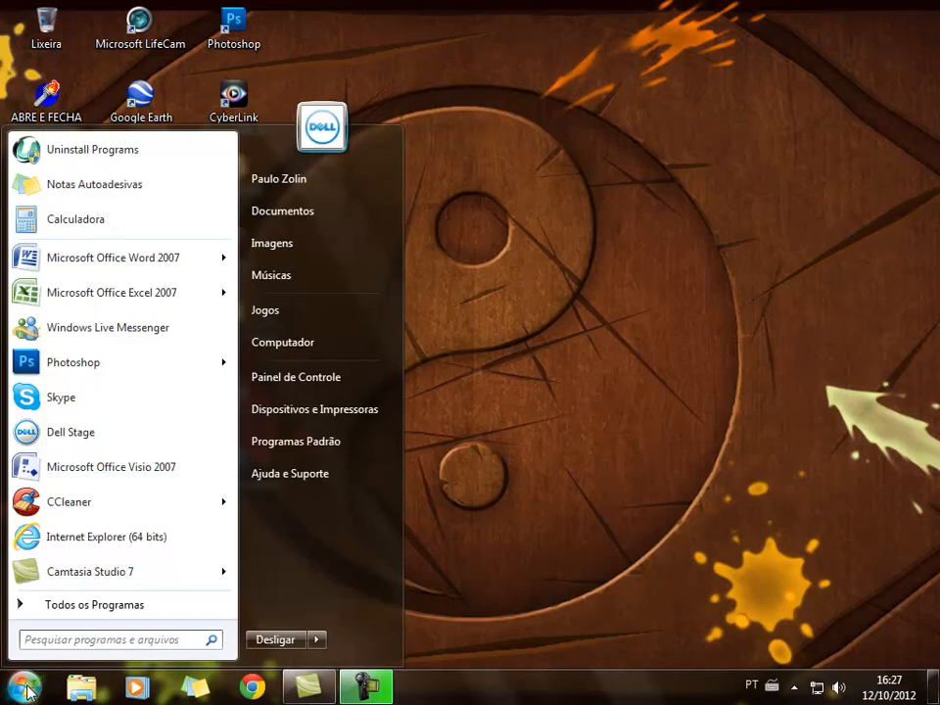
pyautogui.click(70, 304)
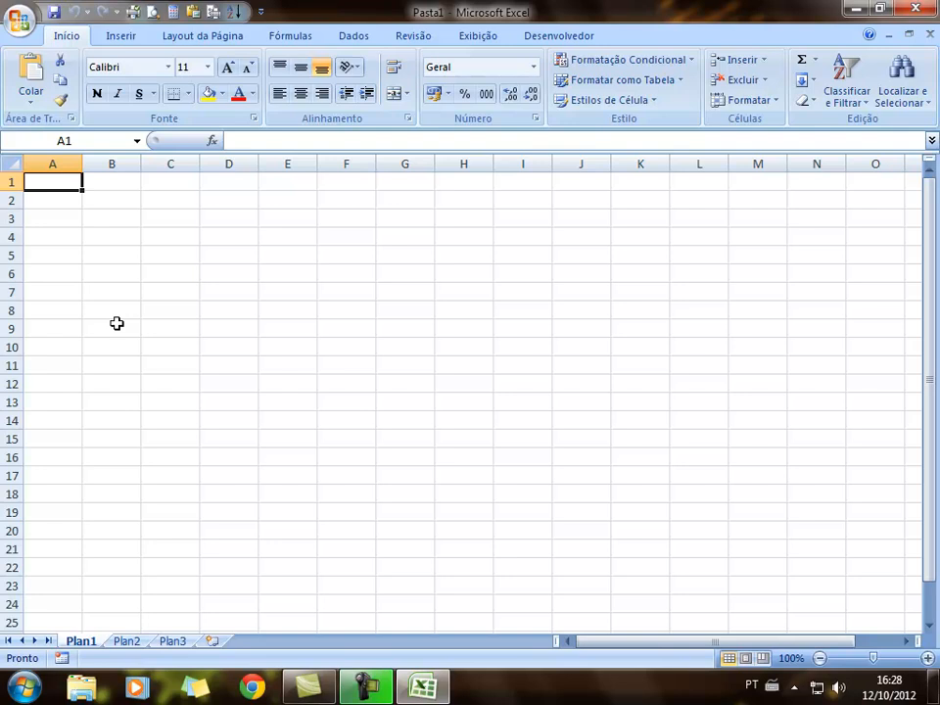
pyautogui.click(9, 182)
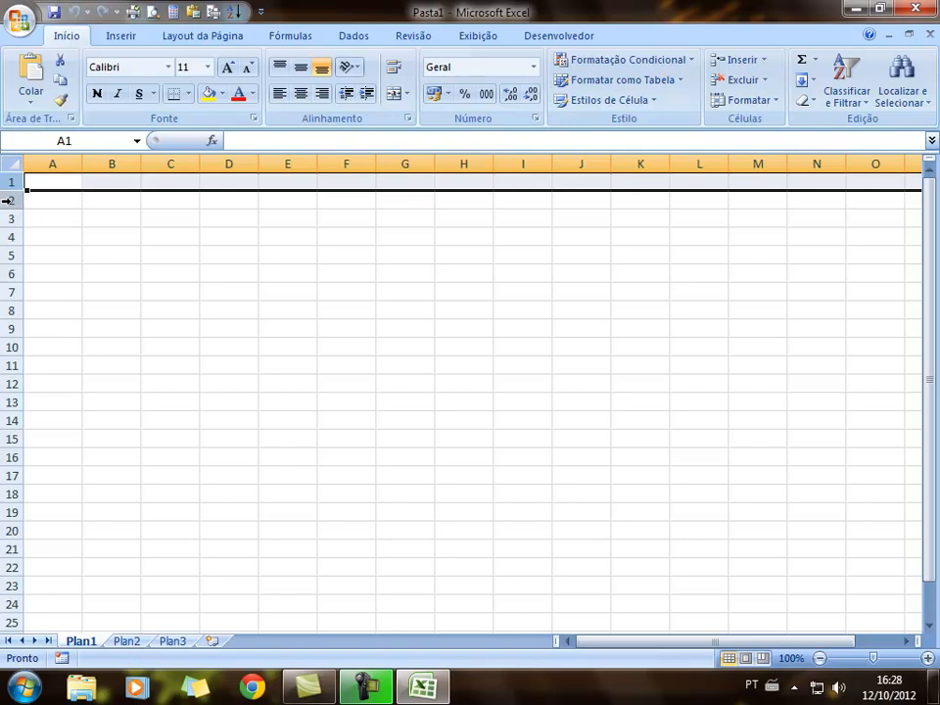
pyautogui.click(10, 200)
pyautogui.click(11, 217)
pyautogui.click(104, 163)
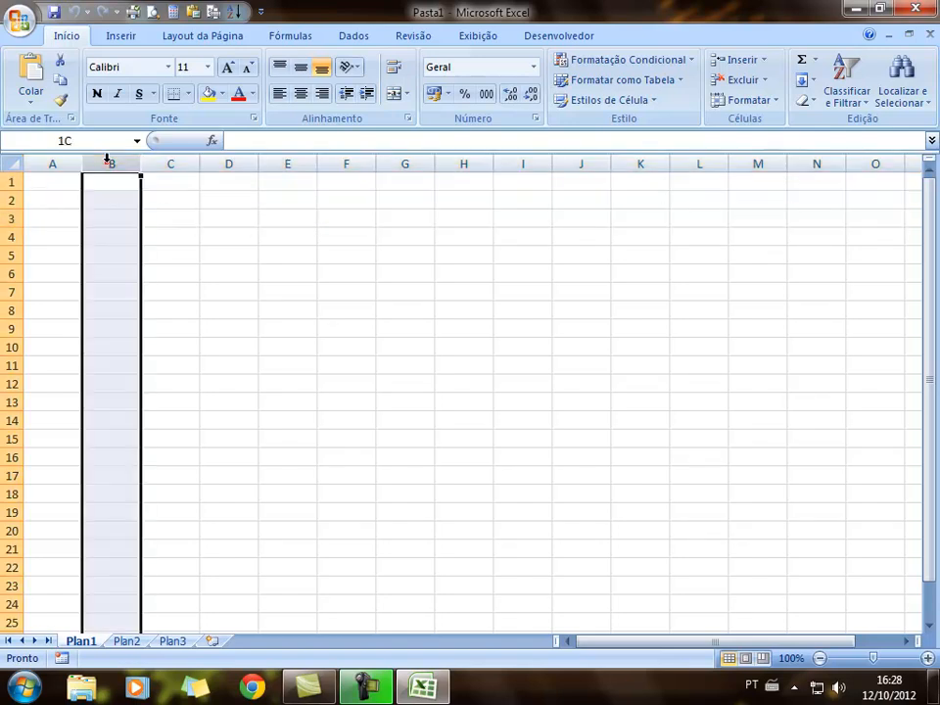
pyautogui.click(53, 160)
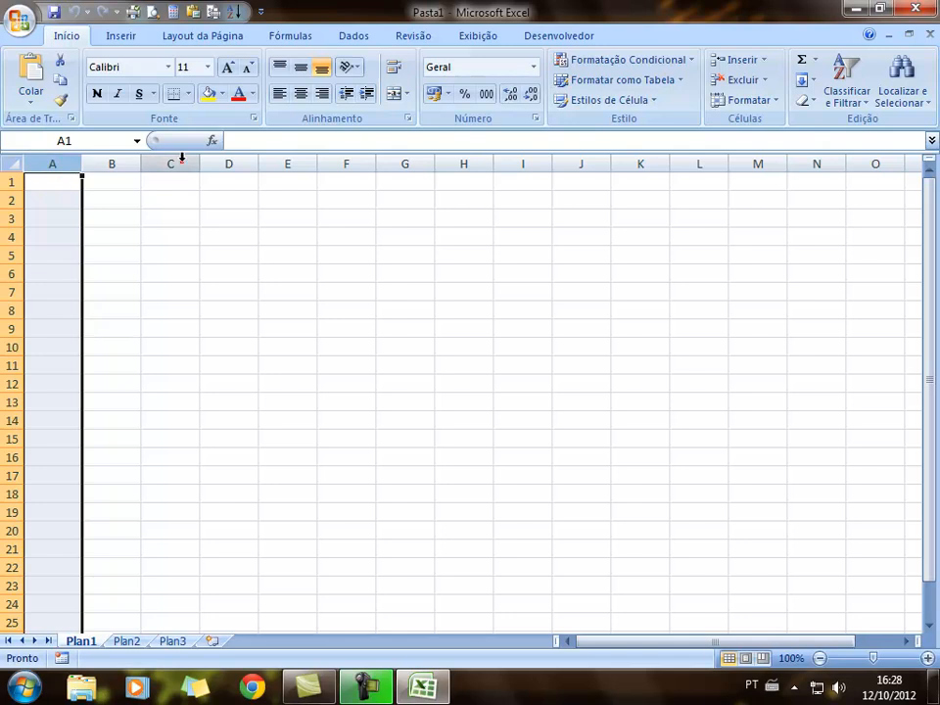
pyautogui.click(181, 162)
pyautogui.click(236, 163)
pyautogui.click(284, 161)
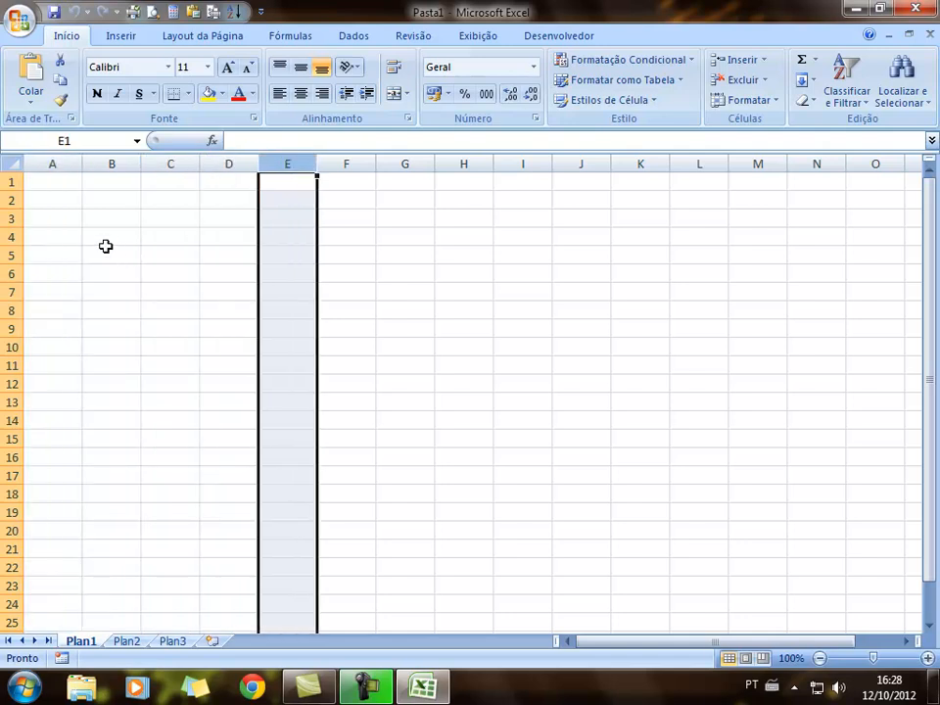
pyautogui.click(115, 204)
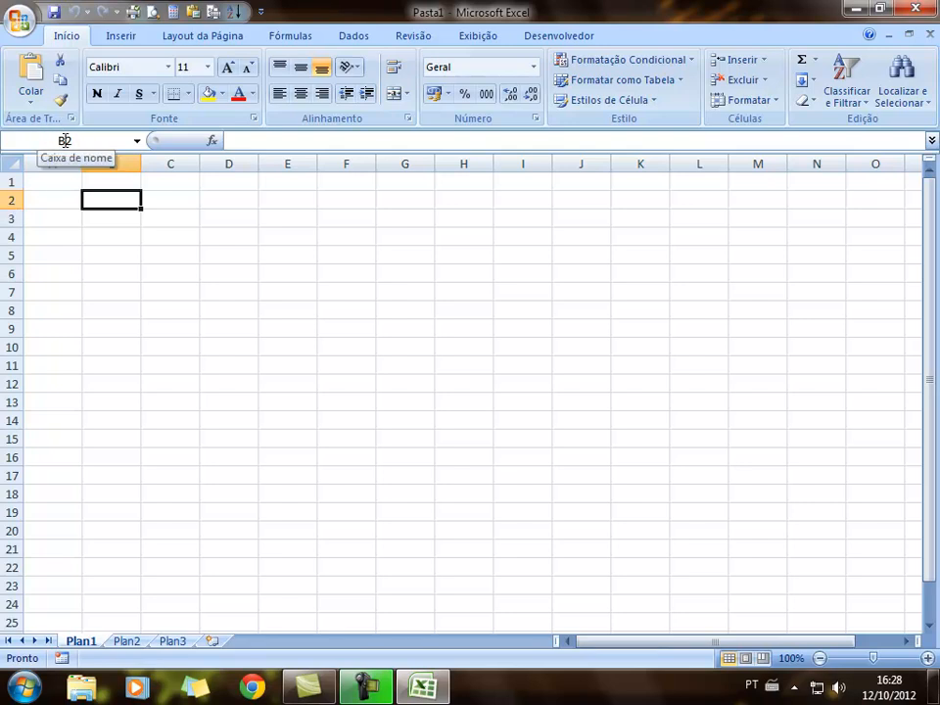
pyautogui.click(239, 253)
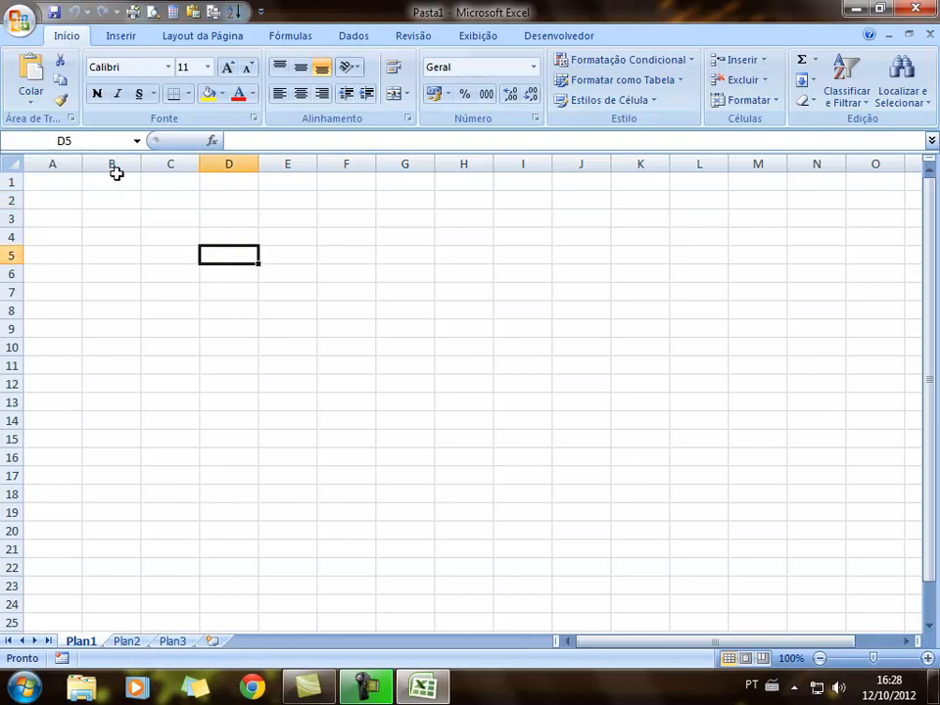
pyautogui.click(188, 373)
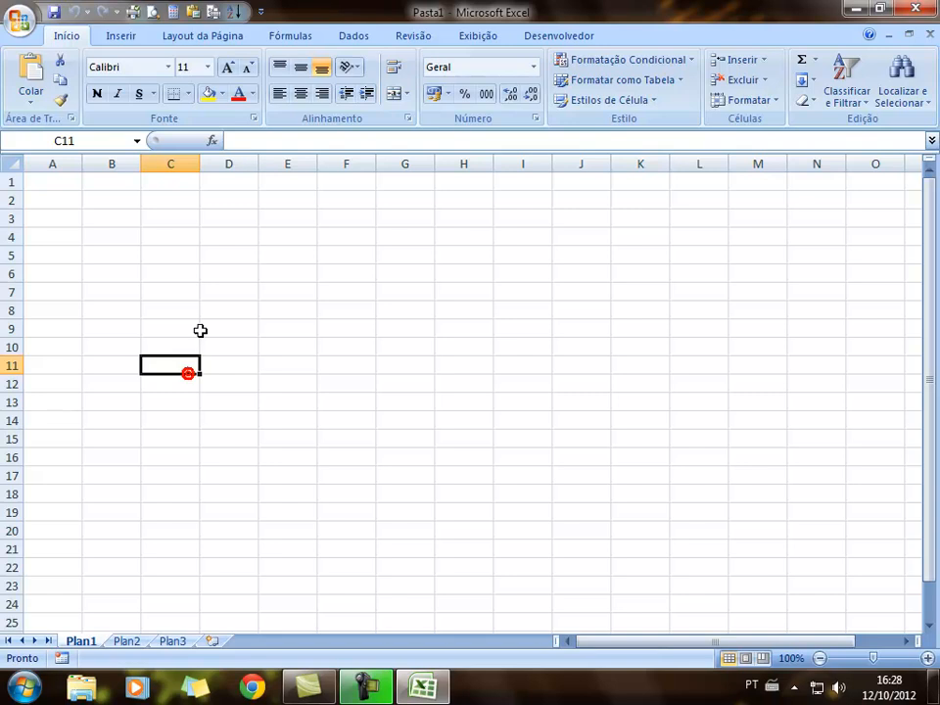
pyautogui.click(61, 186)
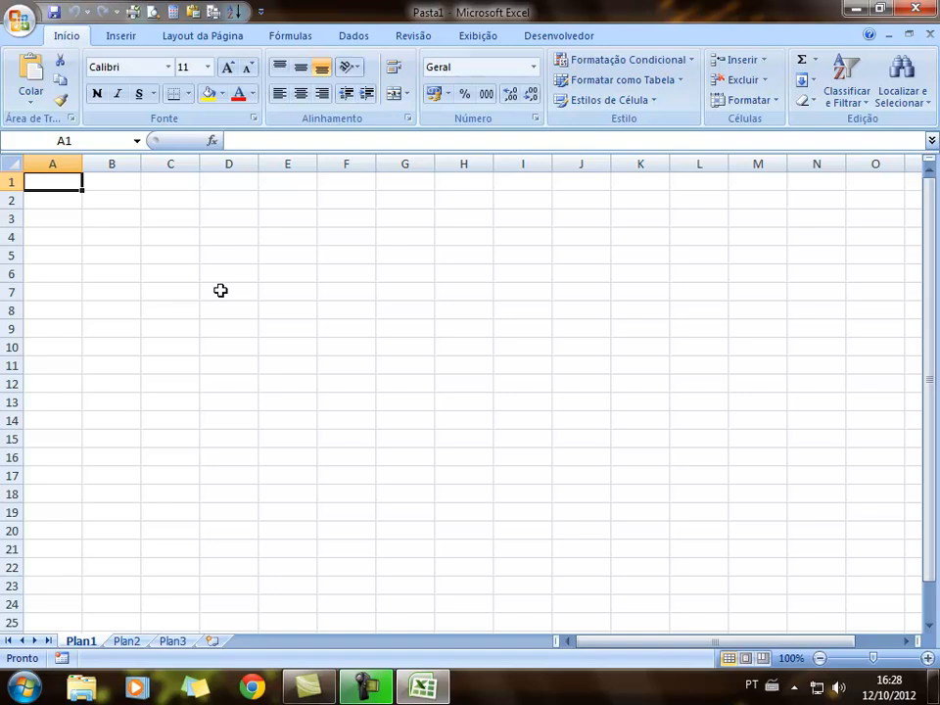
# Enter the heading Nº in A1 and the numbers 1, 2 and 3 in A2:A4
pyautogui.write('Nº')
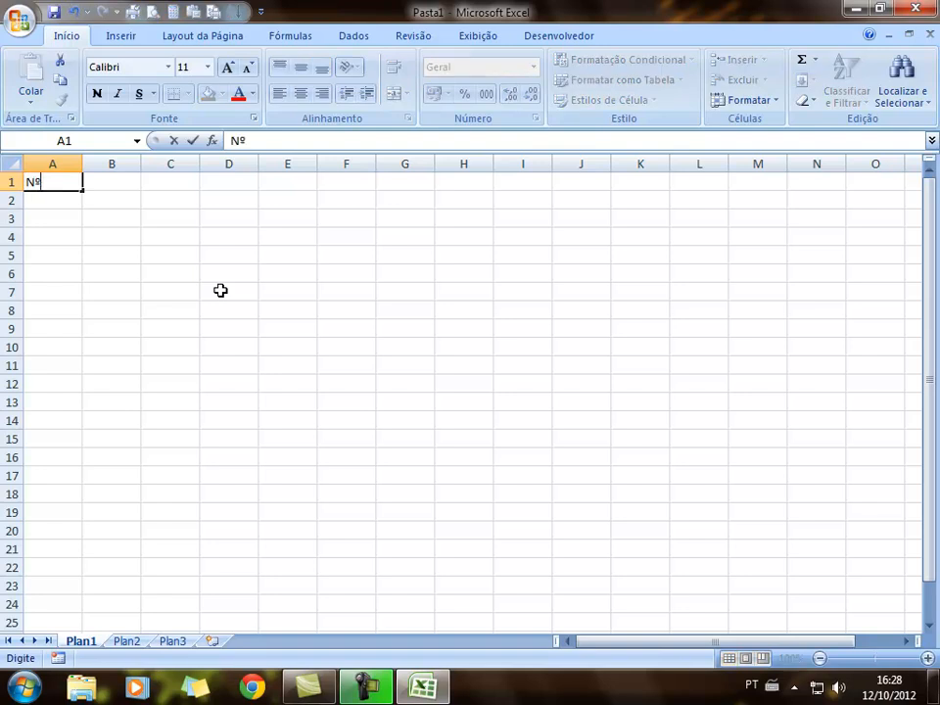
pyautogui.click(195, 278)
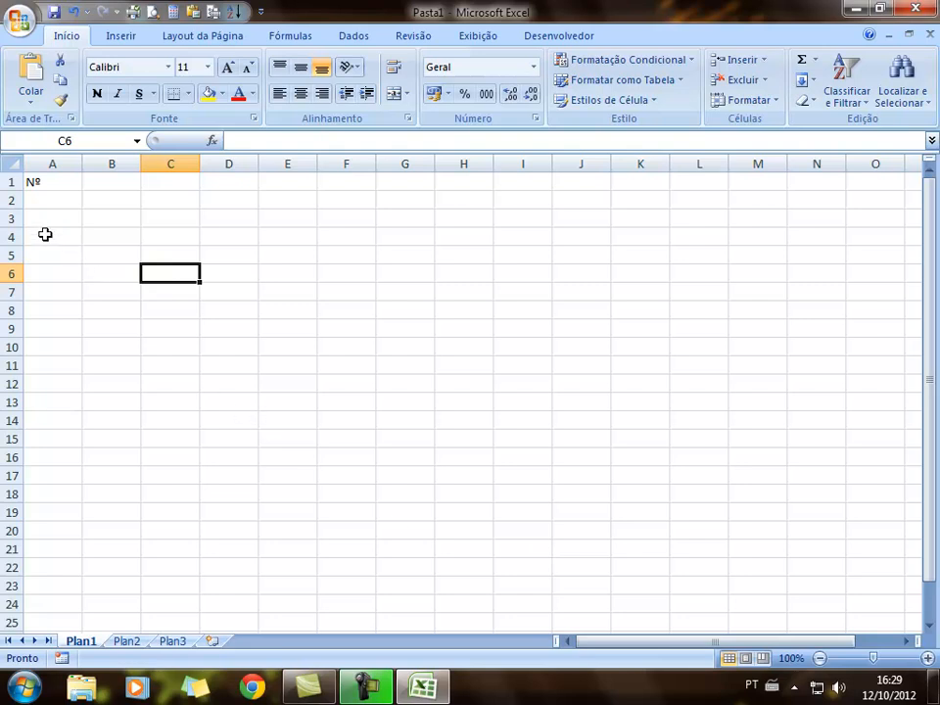
pyautogui.click(38, 199)
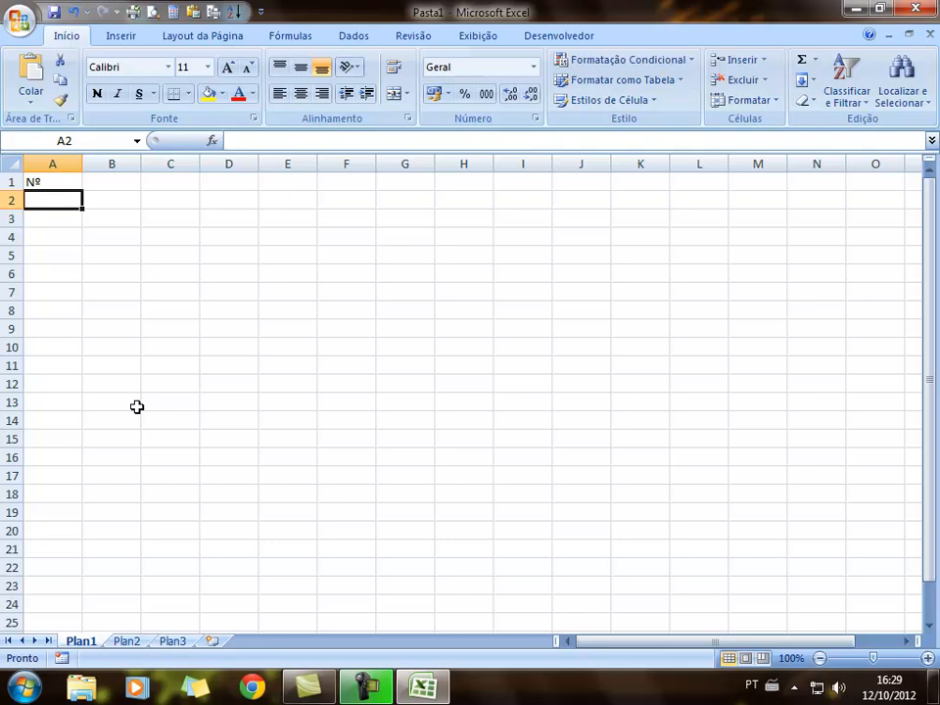
pyautogui.write('1')
pyautogui.press('Return')
pyautogui.write('2')
pyautogui.press('Return')
pyautogui.write('3')
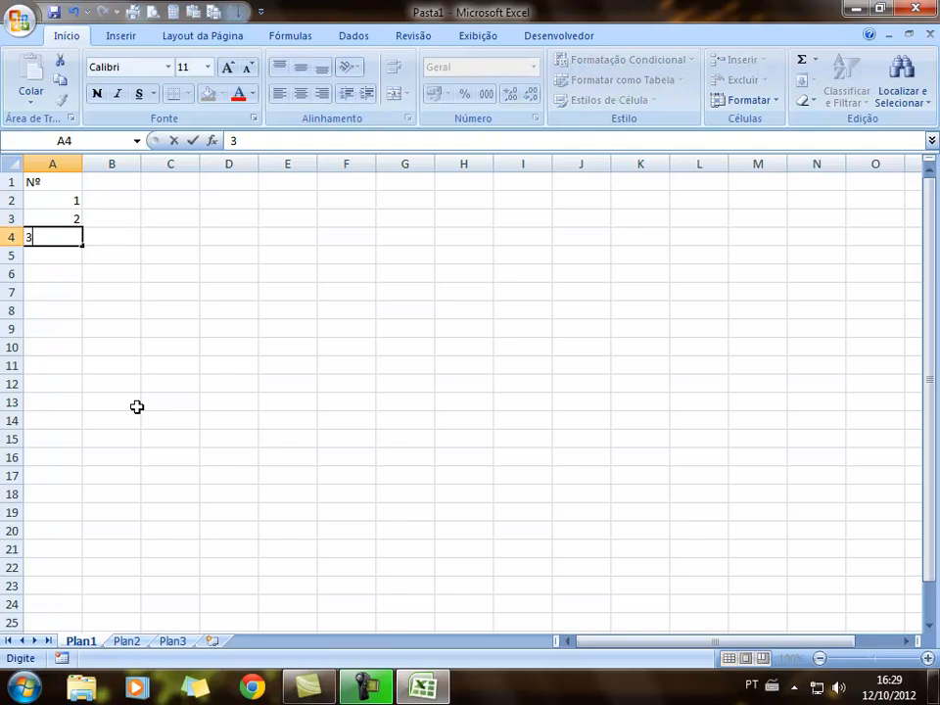
pyautogui.click(137, 405)
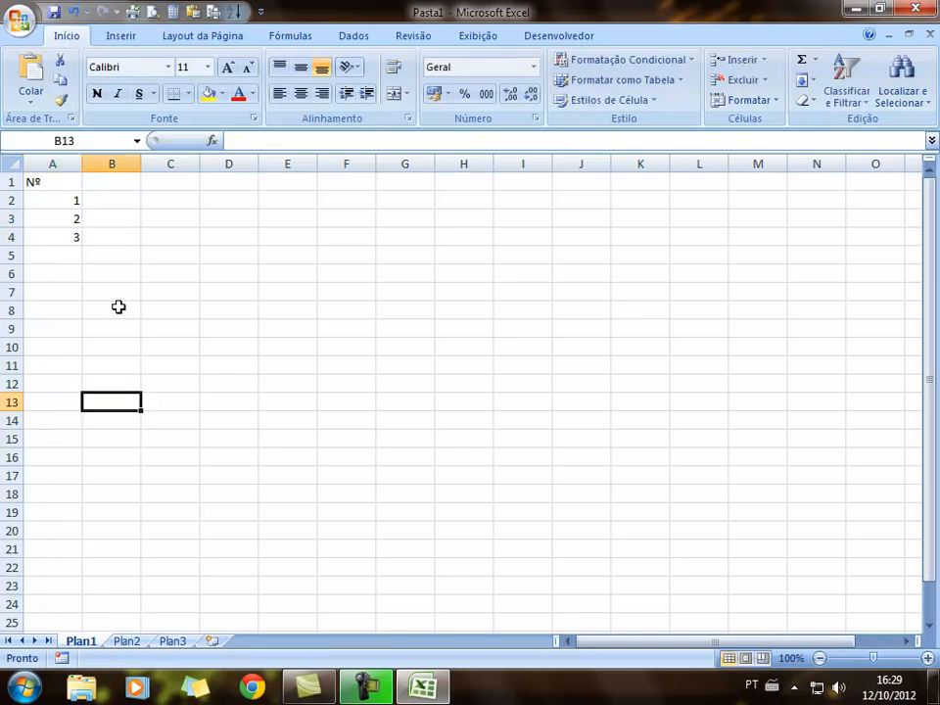
# Extend the 1, 2, 3 pattern from A2:A4 down to A26, numbering 1 to 25
pyautogui.moveTo(70, 201); pyautogui.dragTo(70, 235)
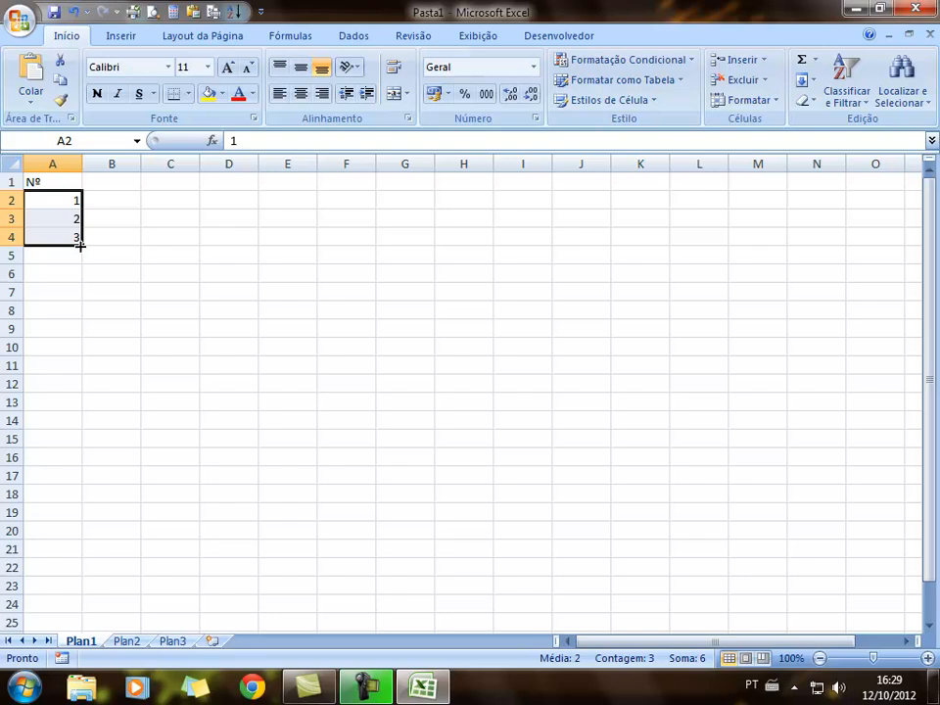
pyautogui.moveTo(81, 246); pyautogui.dragTo(75, 564)
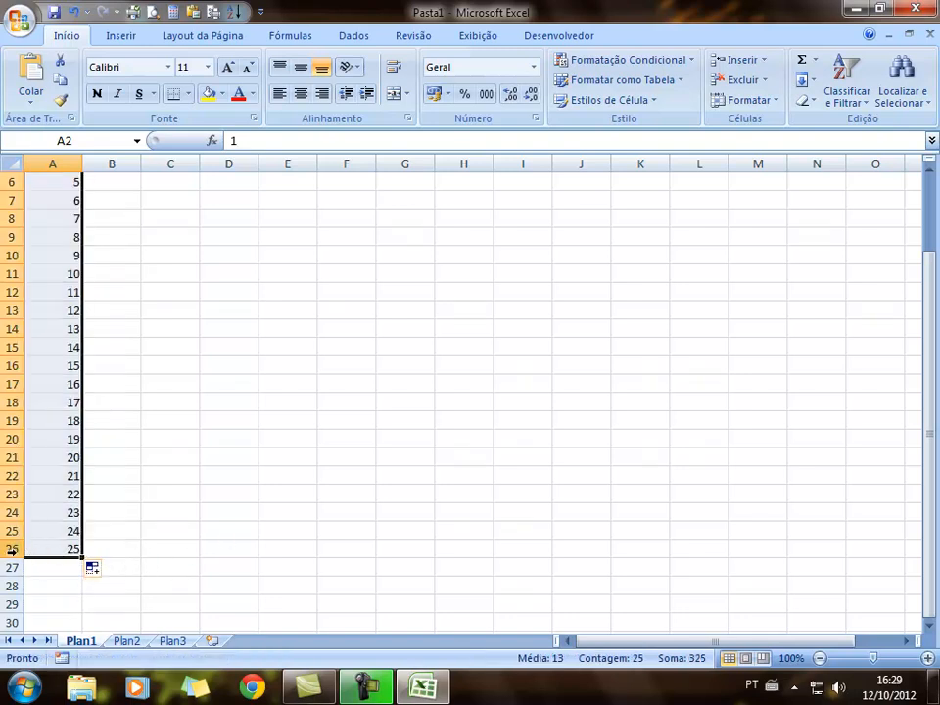
pyautogui.scroll(2, 167, 315)
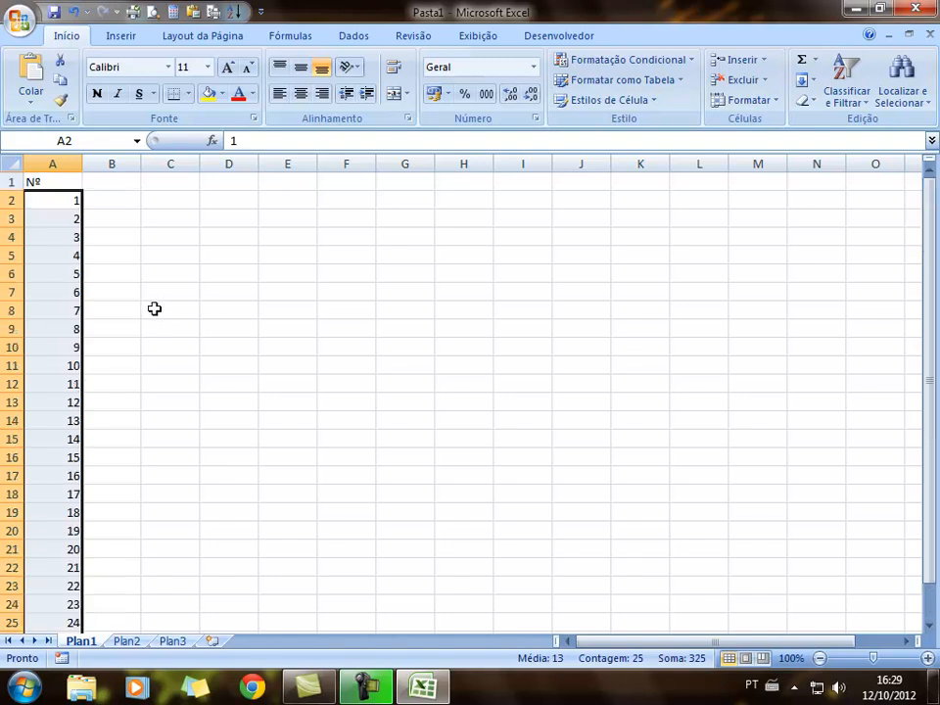
pyautogui.click(147, 254)
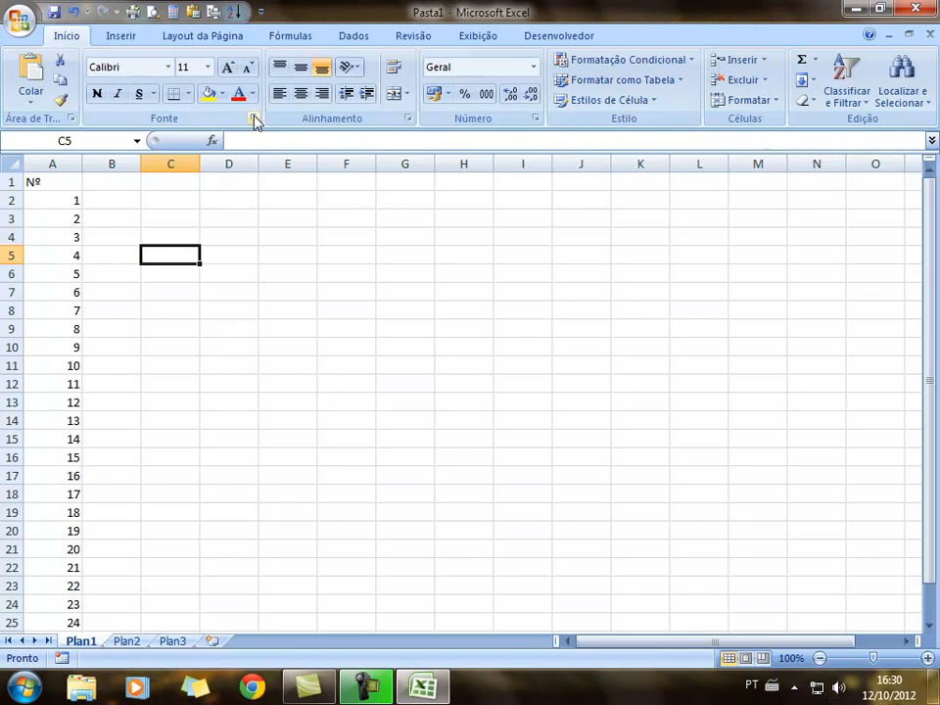
# Centre-align the numbers in A2:A26 and the Nº heading in A1
pyautogui.click(304, 98)
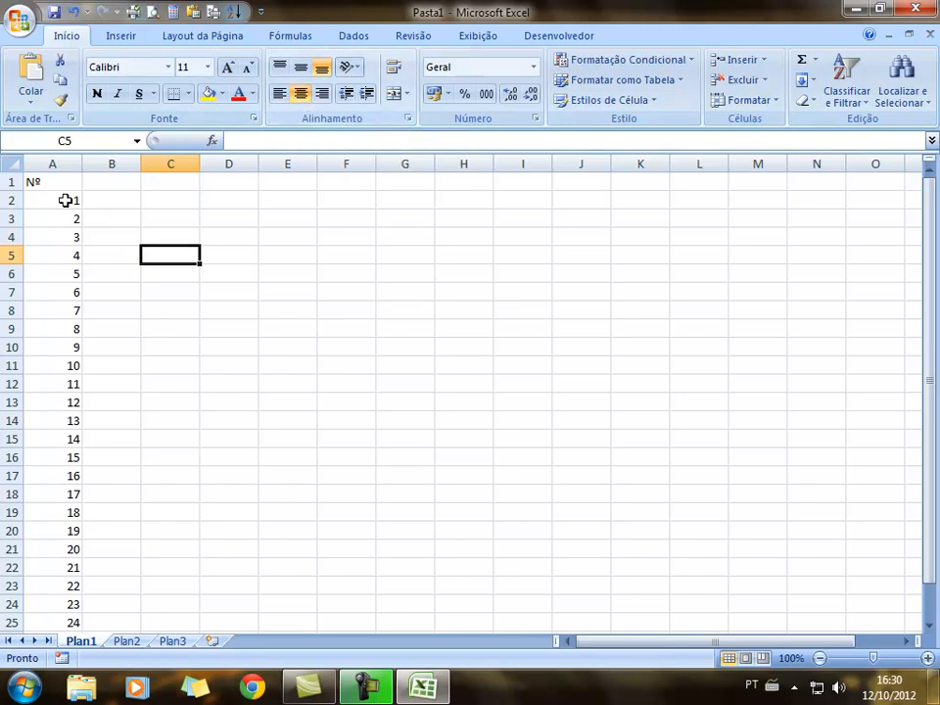
pyautogui.moveTo(64, 199); pyautogui.dragTo(65, 587)
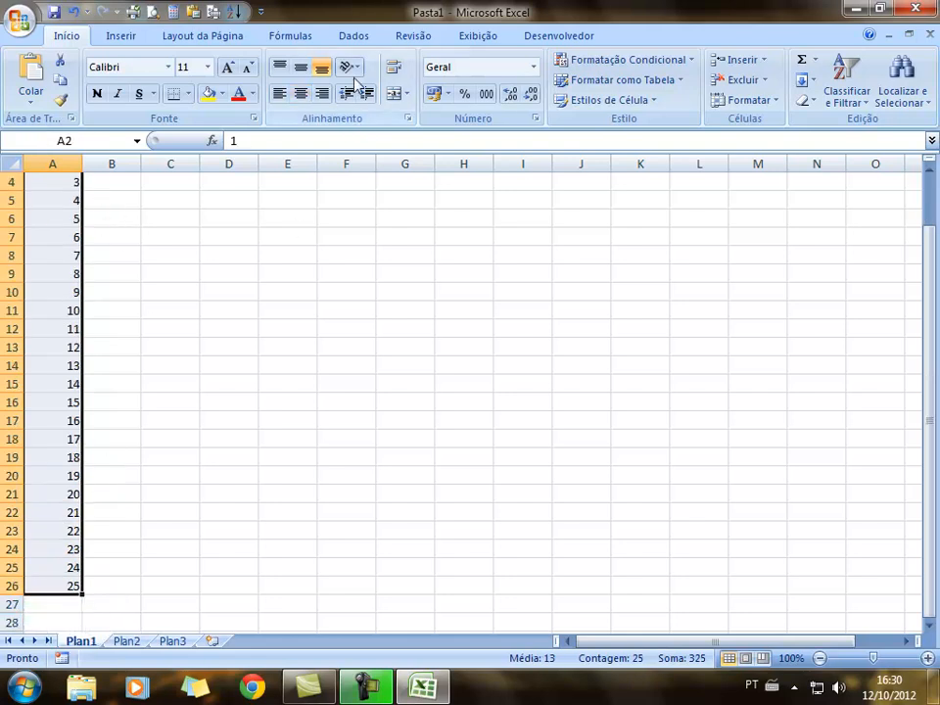
pyautogui.click(300, 92)
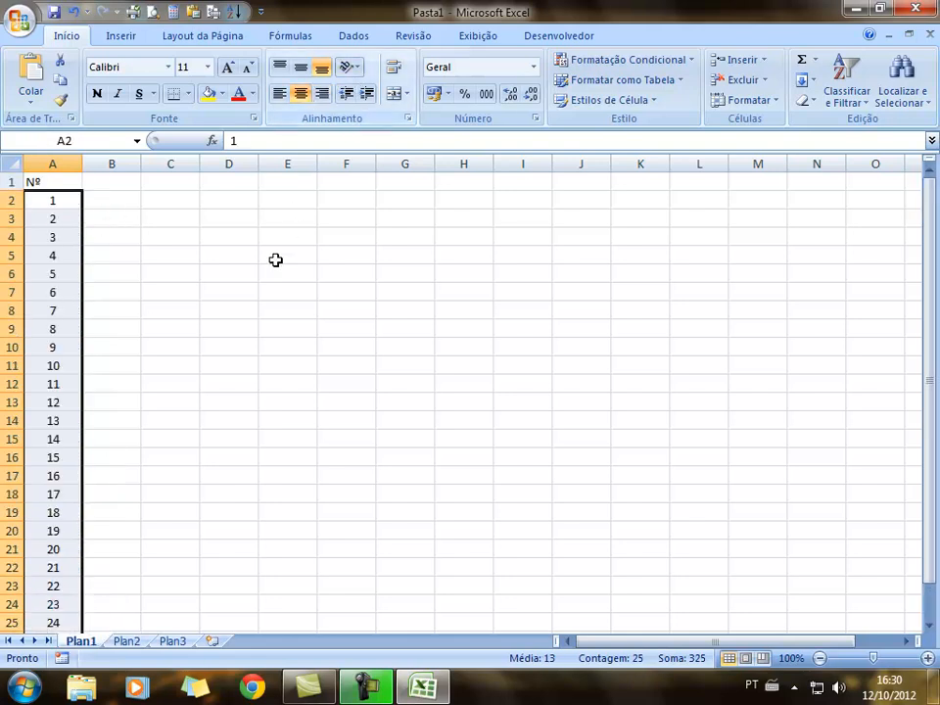
pyautogui.click(55, 182)
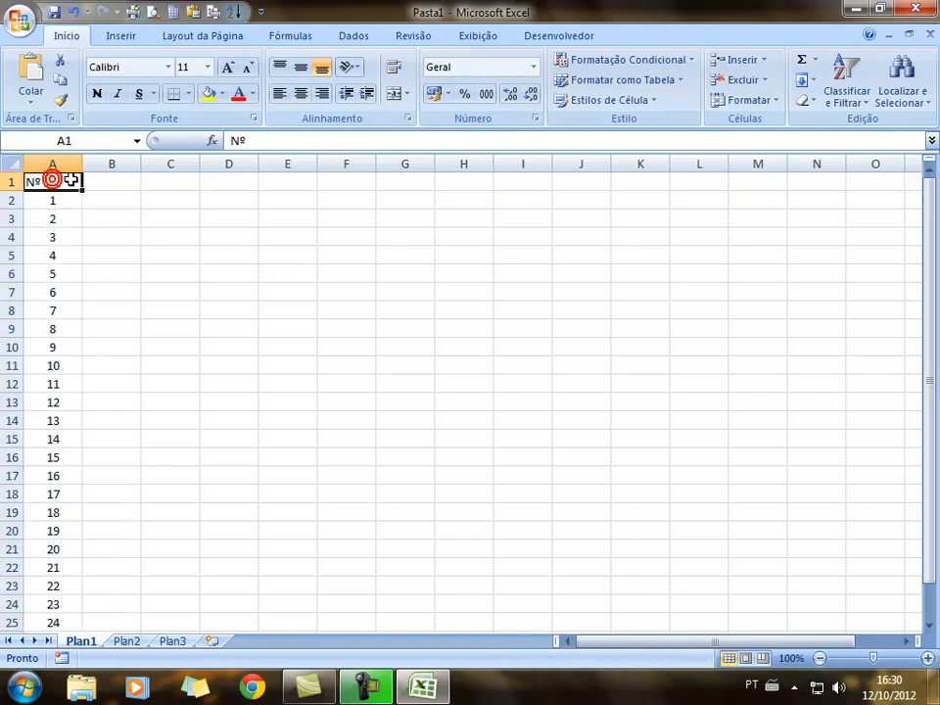
pyautogui.click(301, 93)
pyautogui.click(247, 310)
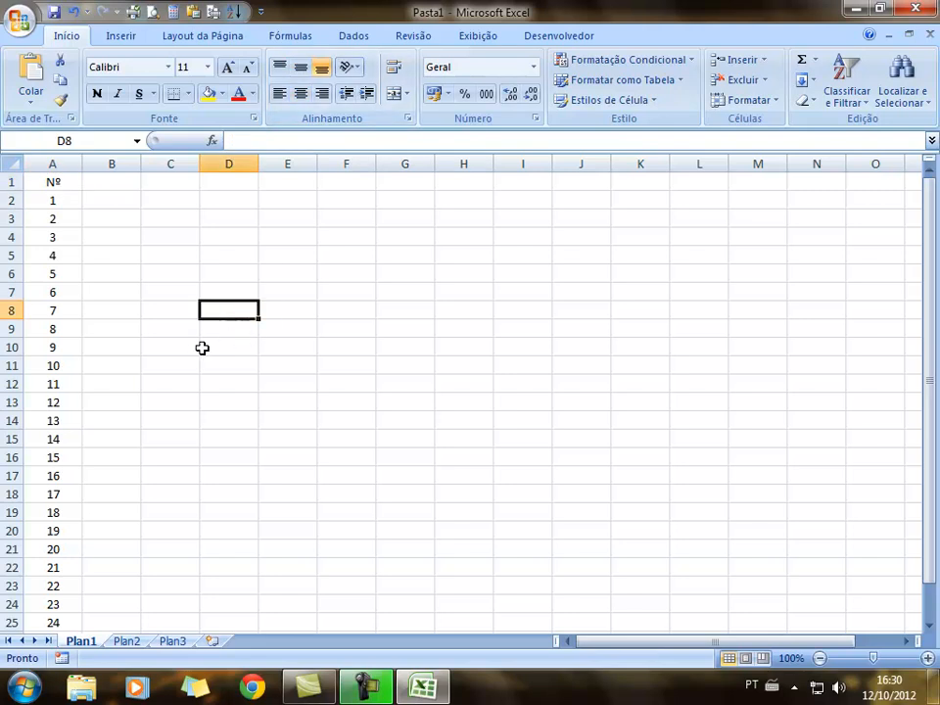
pyautogui.scroll(-4, 167, 348)
pyautogui.scroll(4, 167, 347)
pyautogui.click(97, 181)
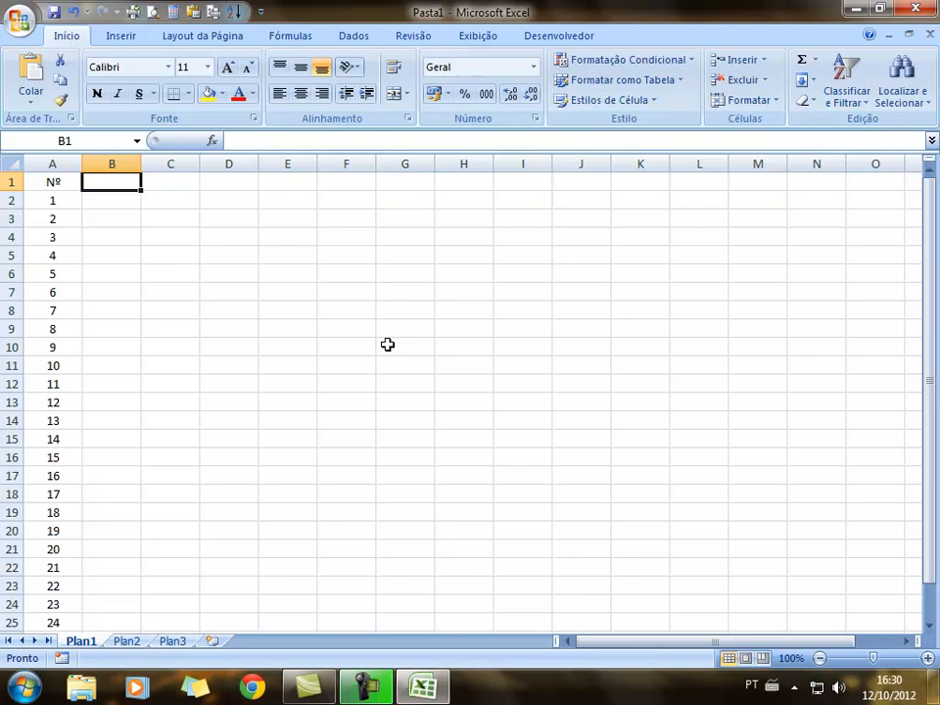
# Add the heading NOME in B1 and the first student's name in B2
pyautogui.write('N')
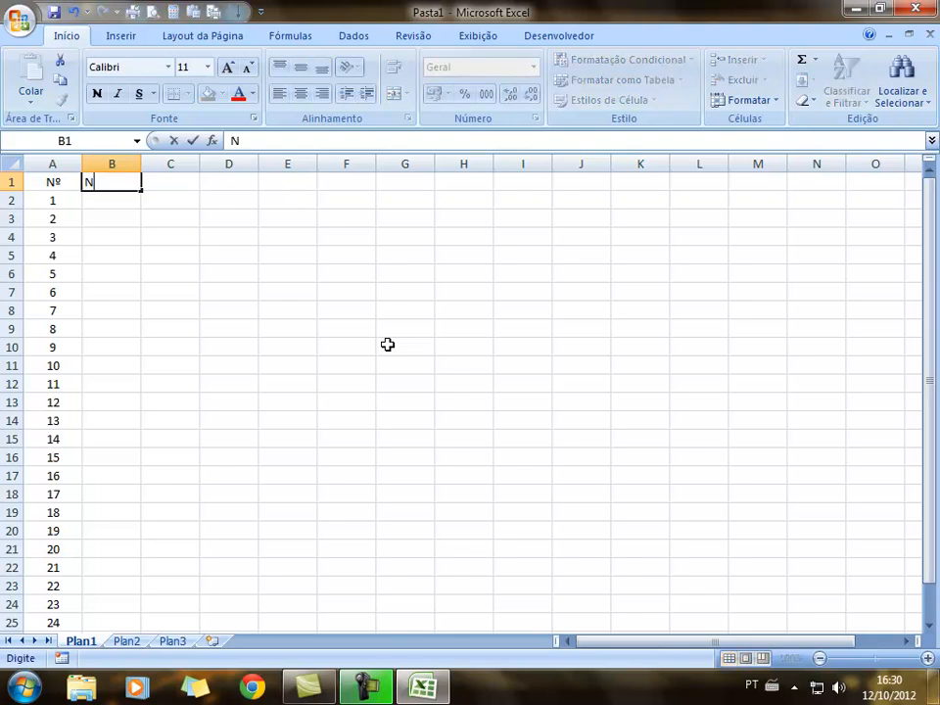
pyautogui.write('OME')
pyautogui.click(232, 309)
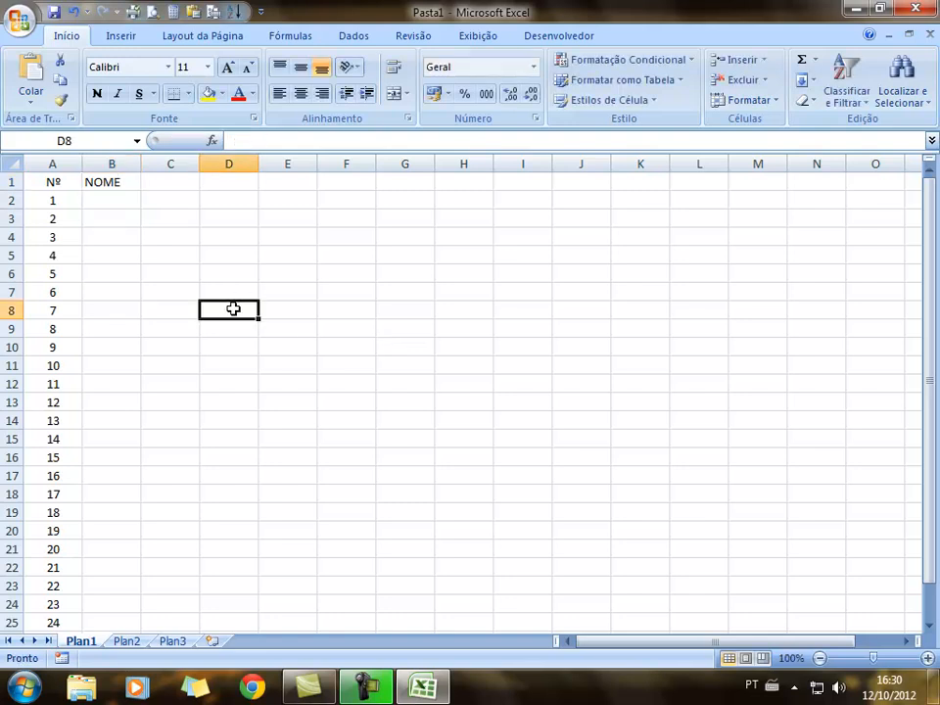
pyautogui.click(111, 199)
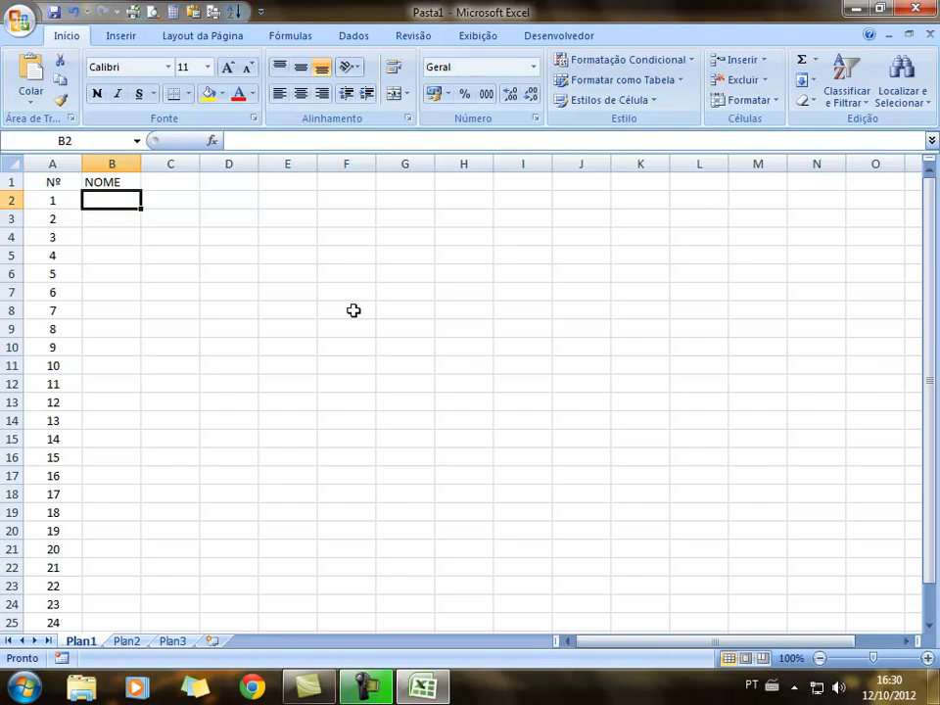
pyautogui.write('Ge')
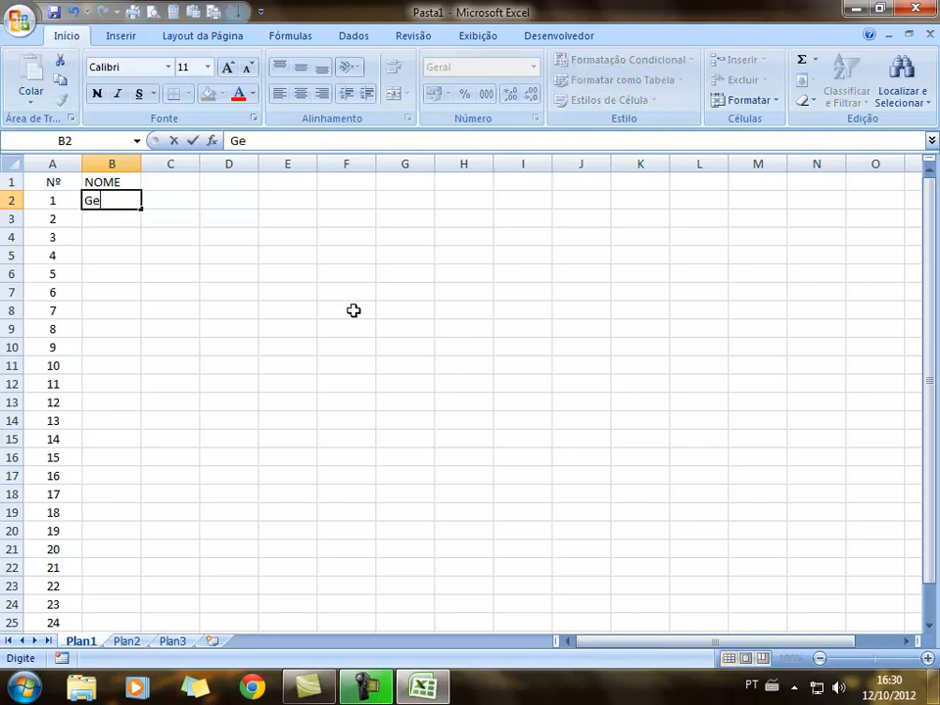
pyautogui.write('raldo Vandré')
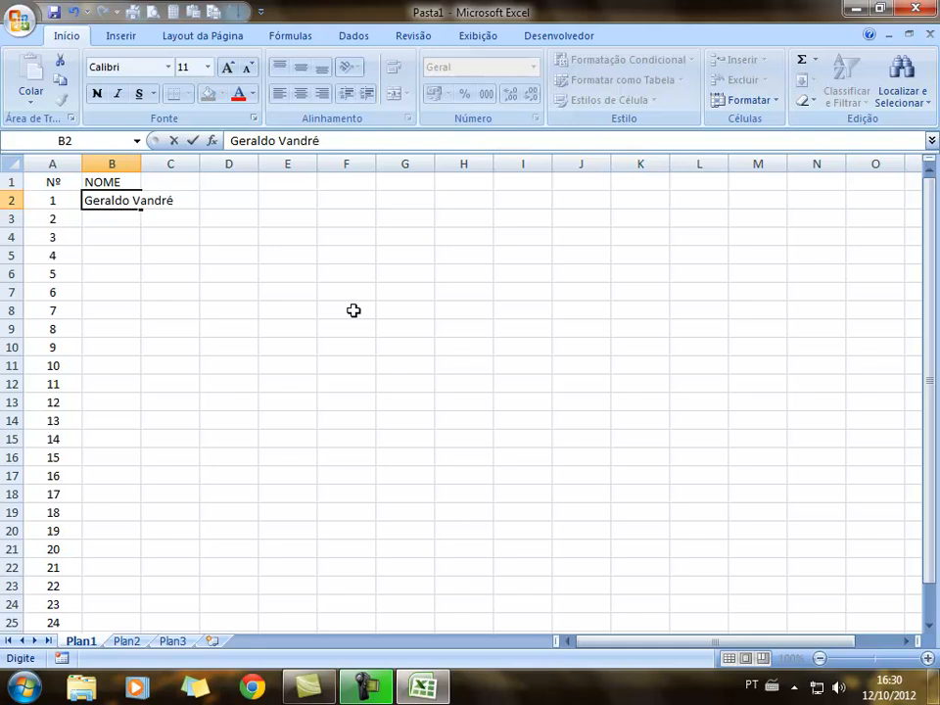
pyautogui.press('Return')
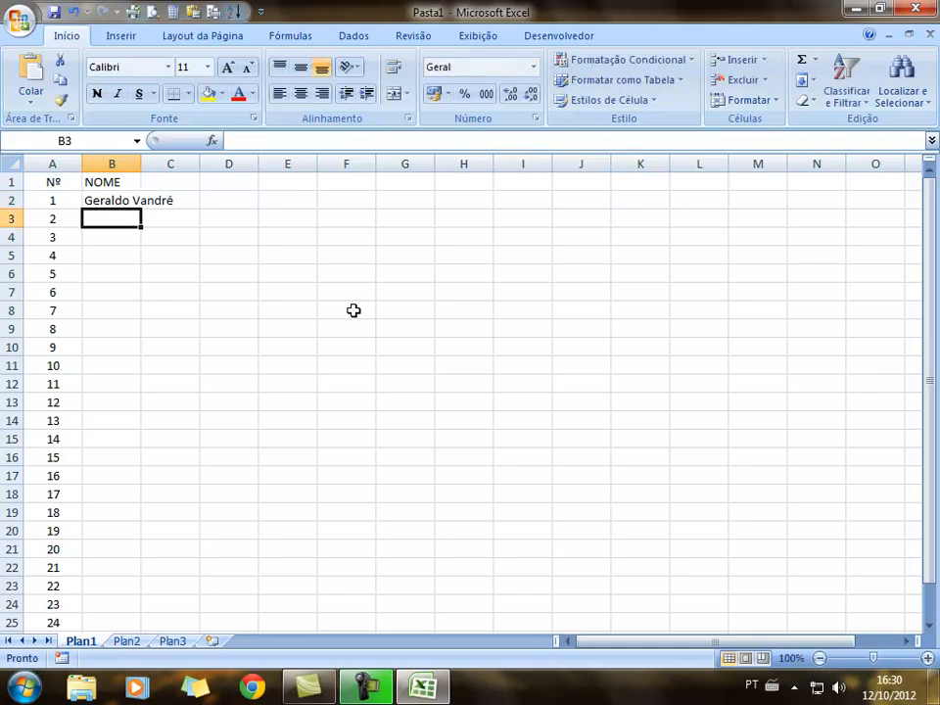
# Clear B2 and retype the first student's name in capitals
pyautogui.click(110, 202)
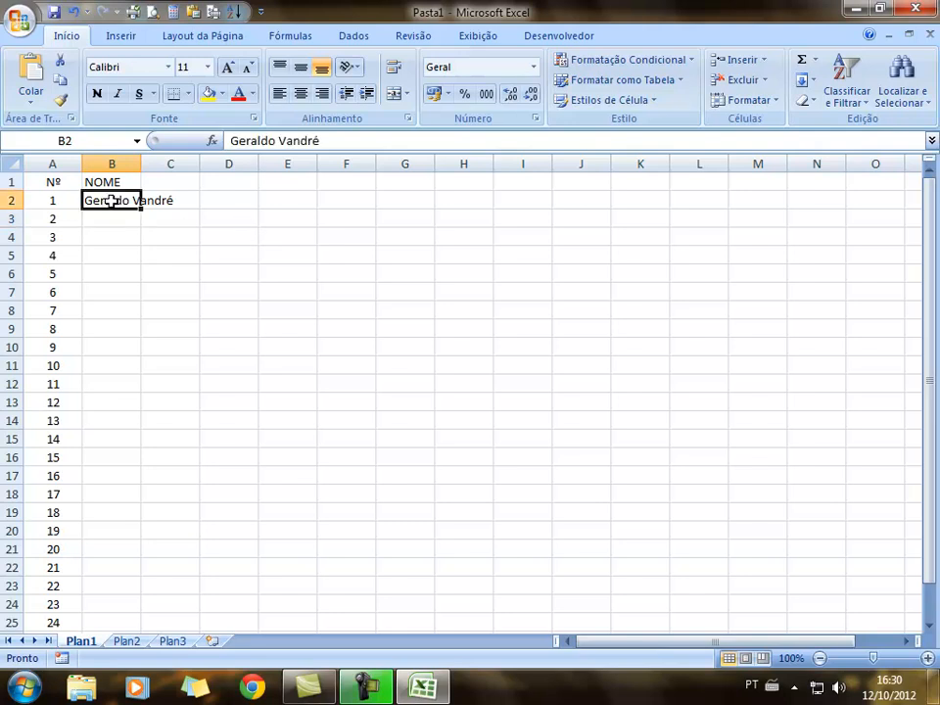
pyautogui.moveTo(186, 203); pyautogui.dragTo(126, 202)
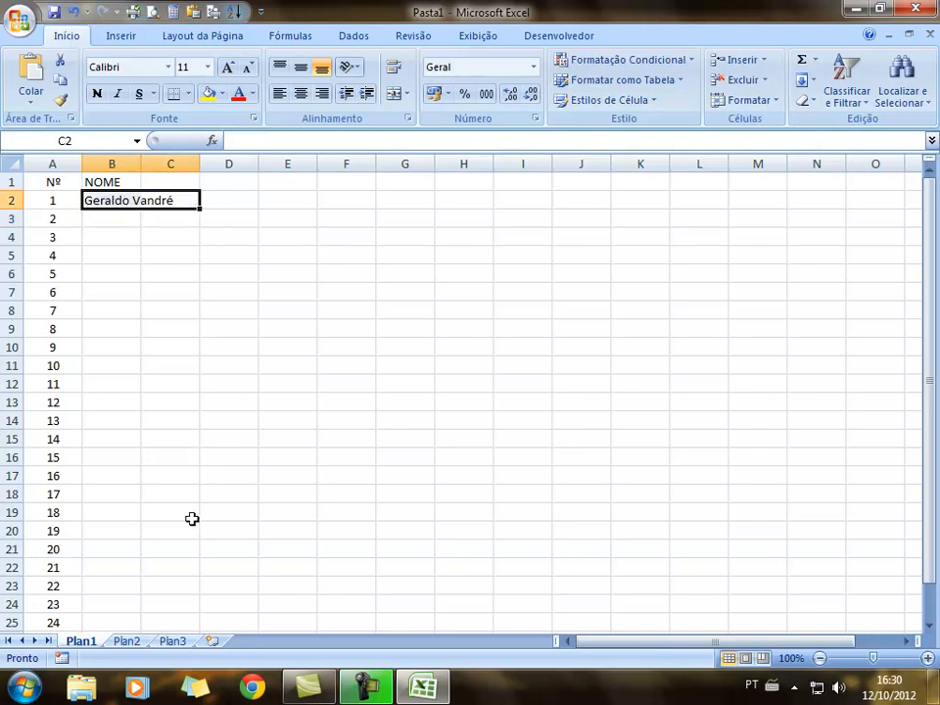
pyautogui.press('Delete')
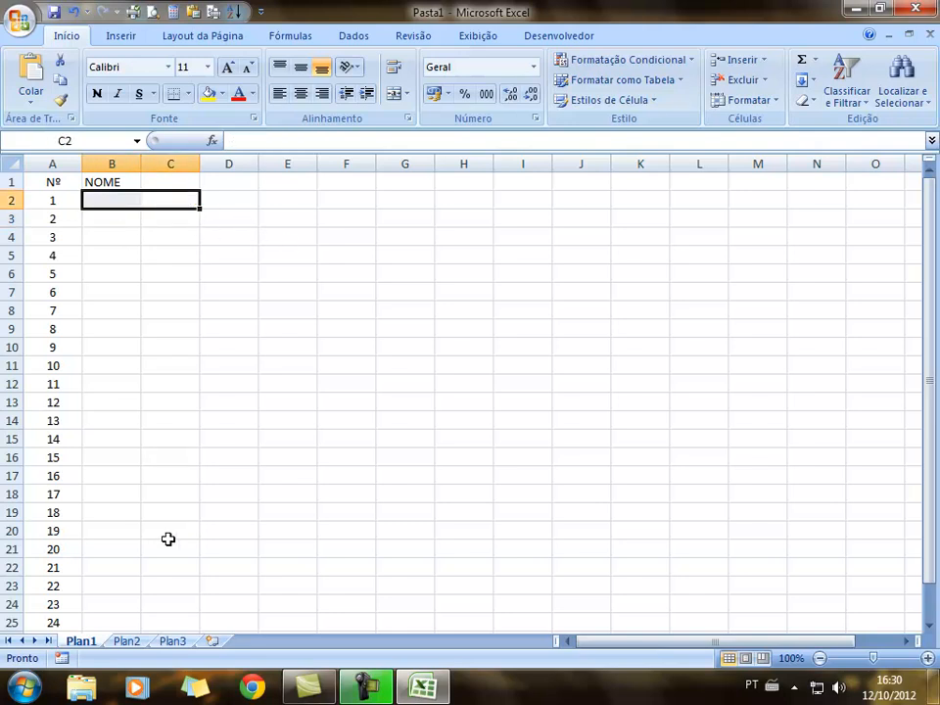
pyautogui.write('GERA')
pyautogui.write('LDO VANDR')
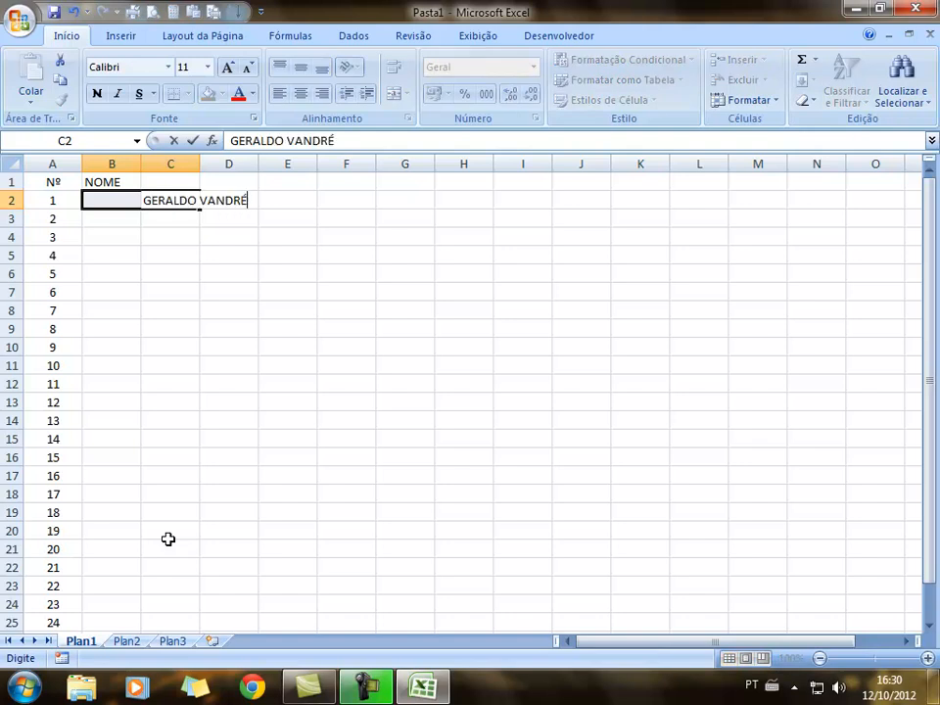
pyautogui.write('É')
pyautogui.press('Left')
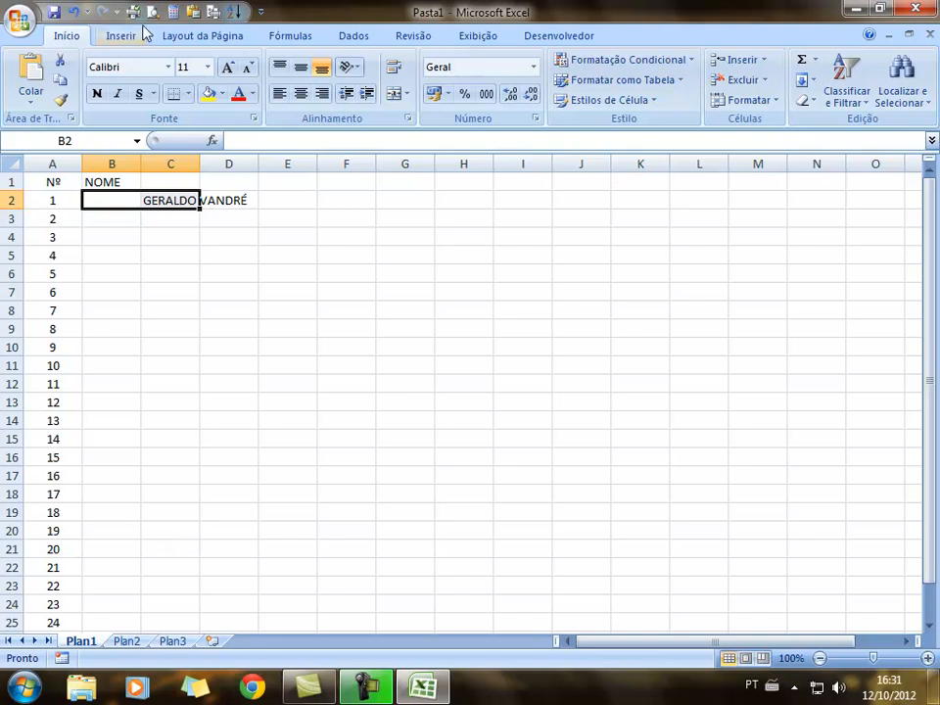
# Clear B2:D2 after trying alignments, then re-enter the first name in uppercase in B2
pyautogui.click(117, 348)
pyautogui.moveTo(117, 206); pyautogui.dragTo(220, 200)
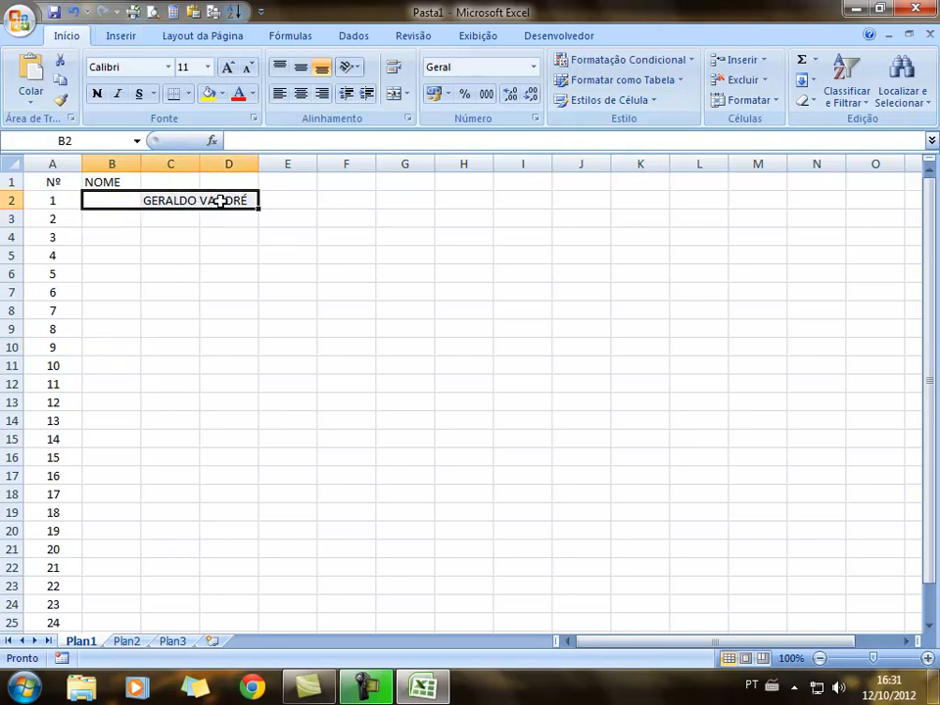
pyautogui.click(301, 98)
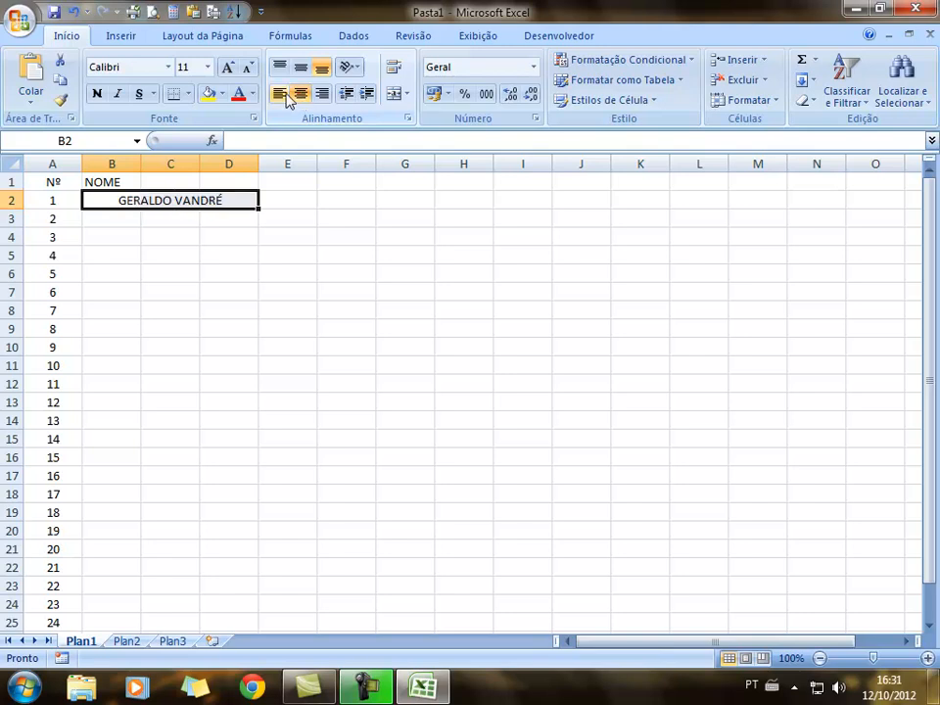
pyautogui.click(279, 93)
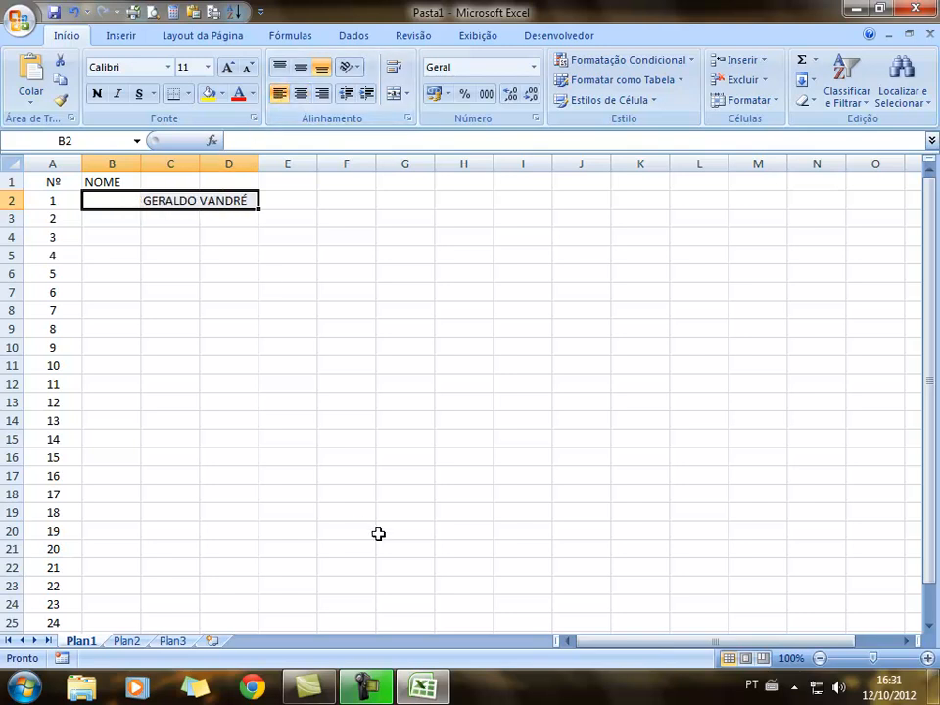
pyautogui.press('Delete')
pyautogui.click(170, 284)
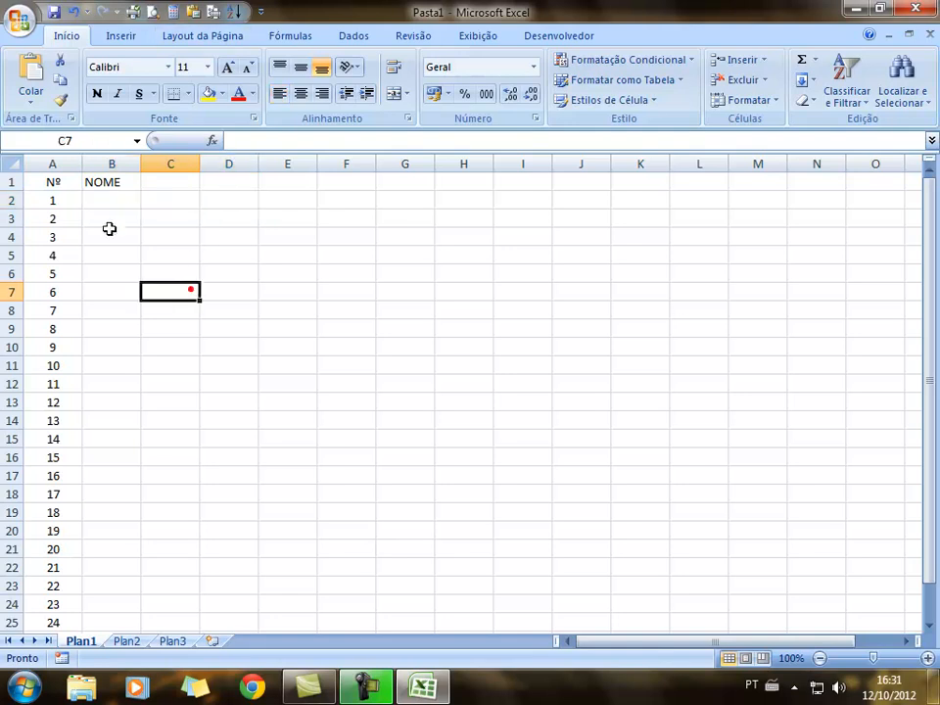
pyautogui.click(105, 200)
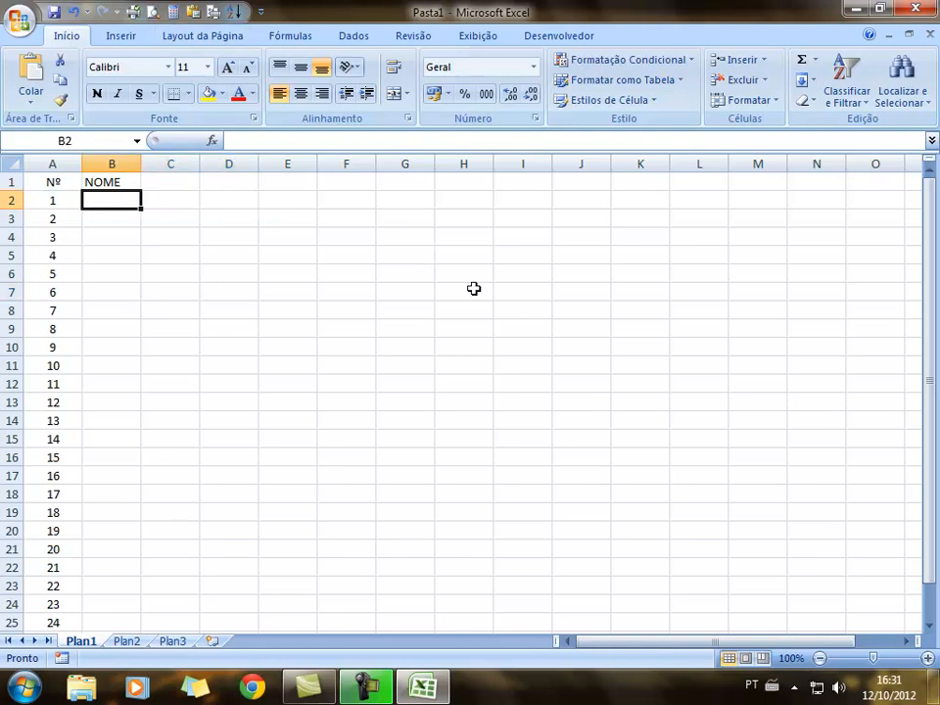
pyautogui.write('GERALDO')
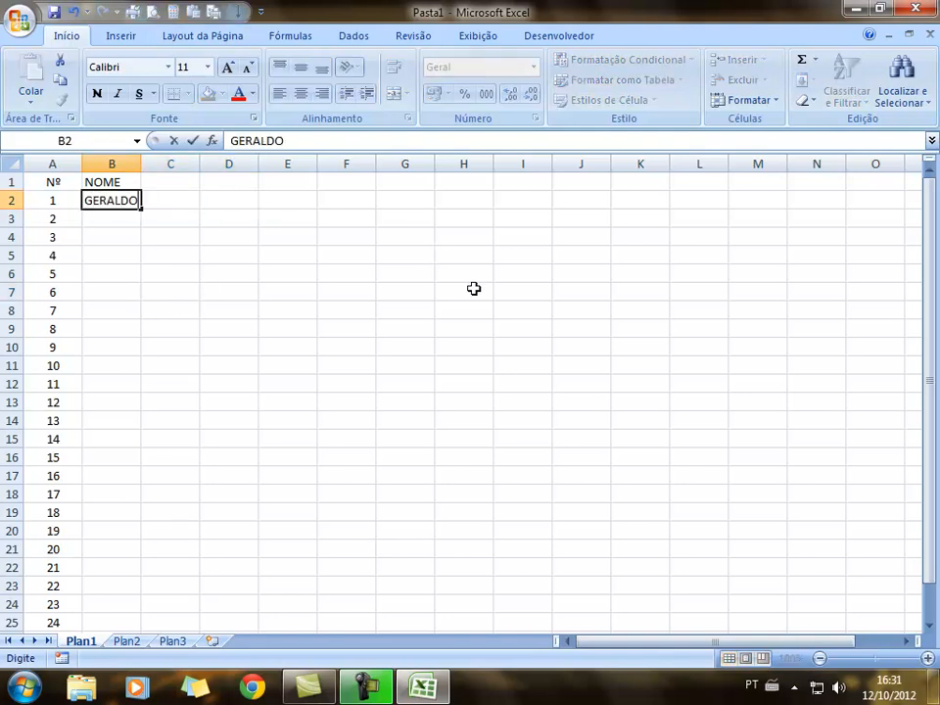
pyautogui.write(' VANDRÉ')
pyautogui.press('Return')
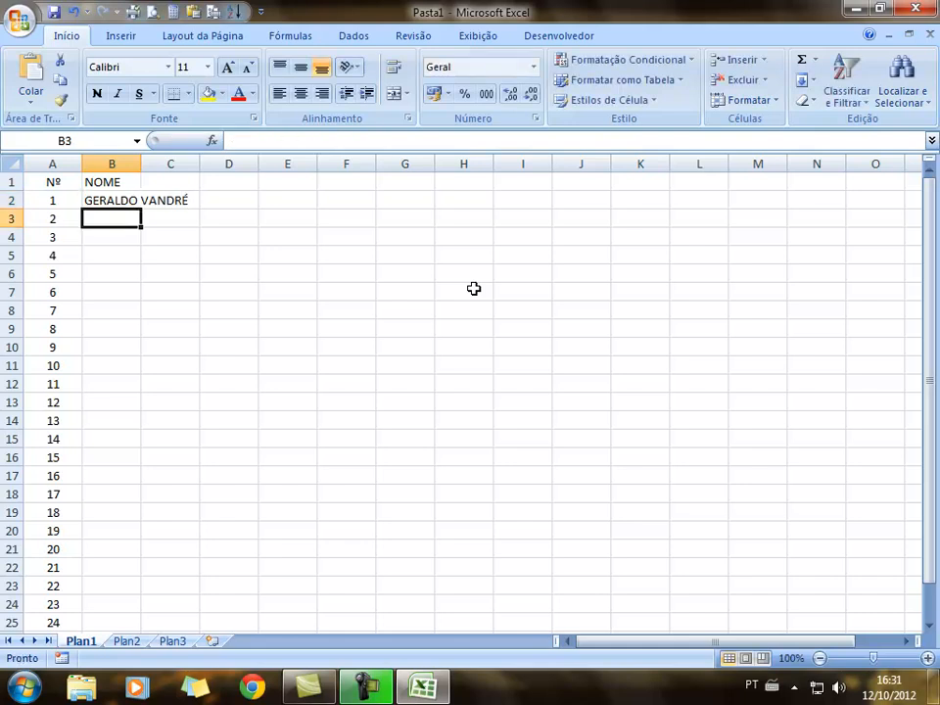
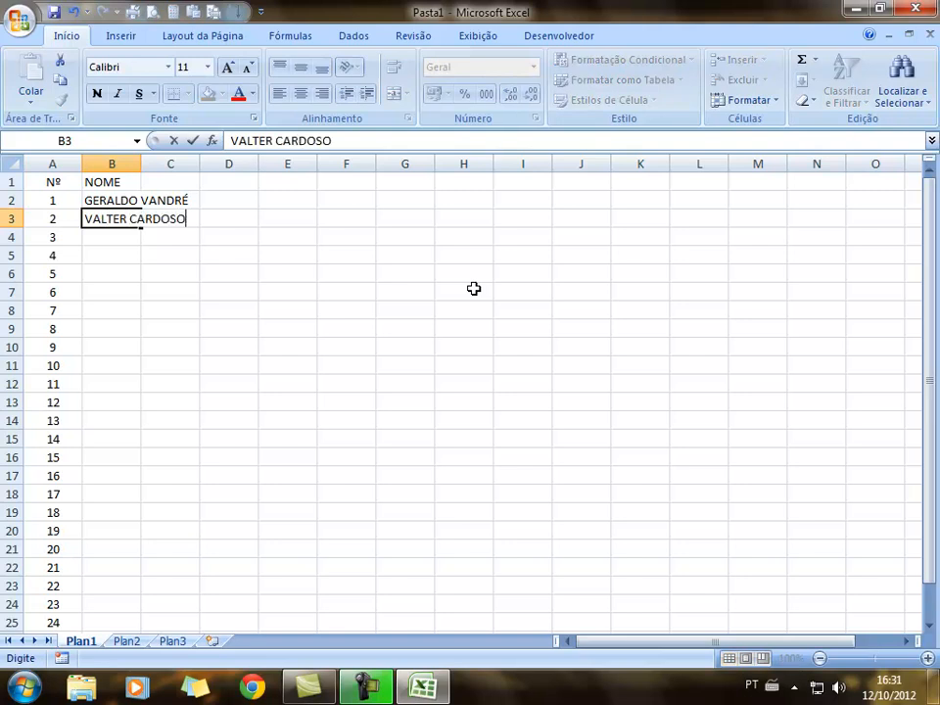
# Enter the second and third students' names in uppercase in B3 and B4
pyautogui.press('Return')
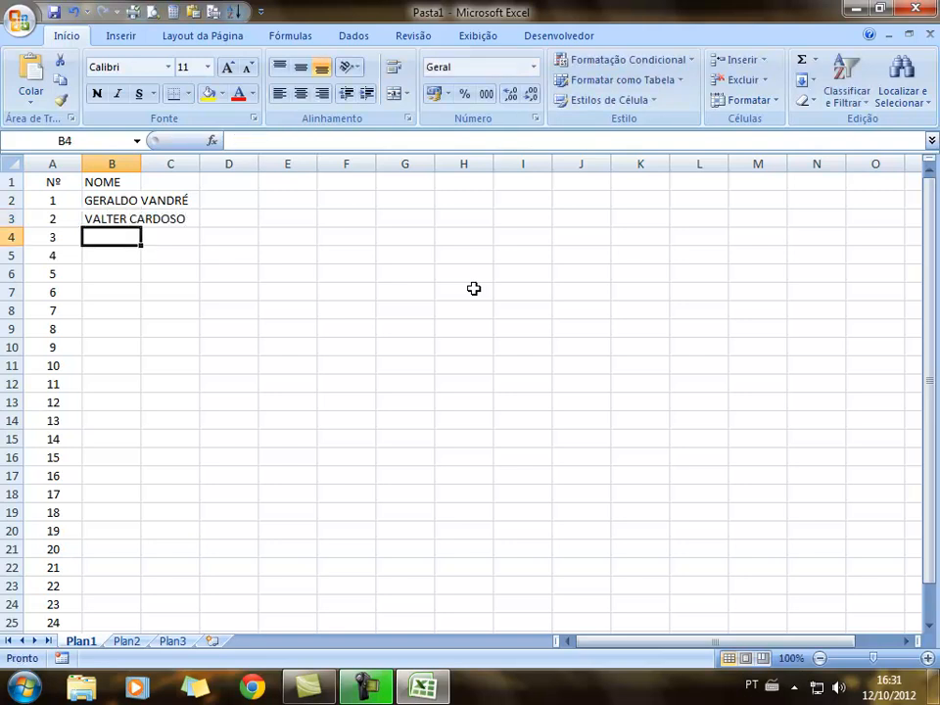
pyautogui.write('AM')
pyautogui.press('BackSpace')
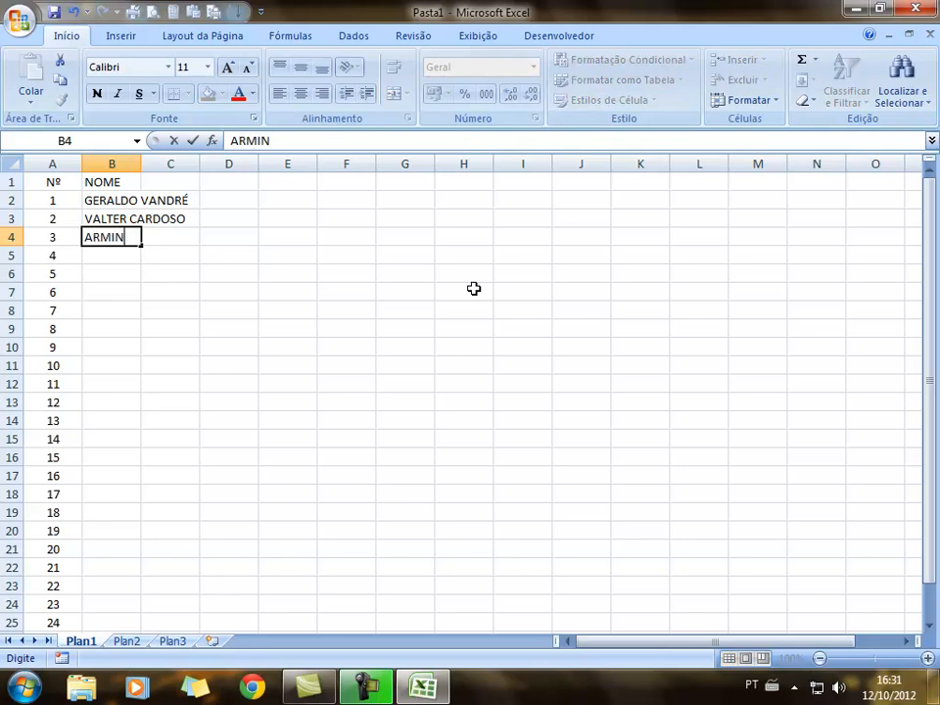
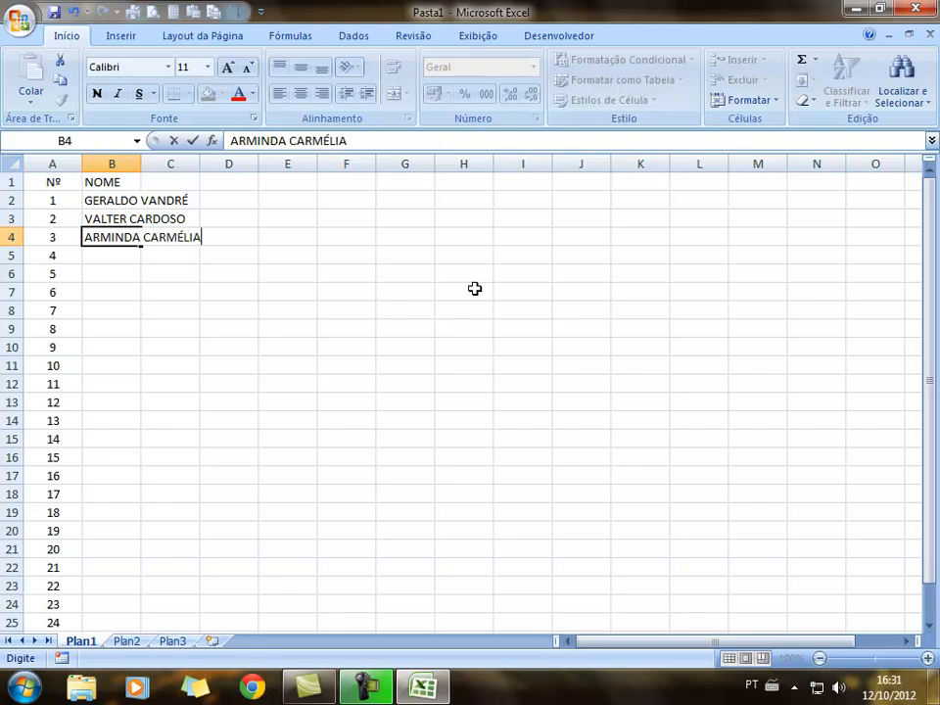
pyautogui.click(122, 345)
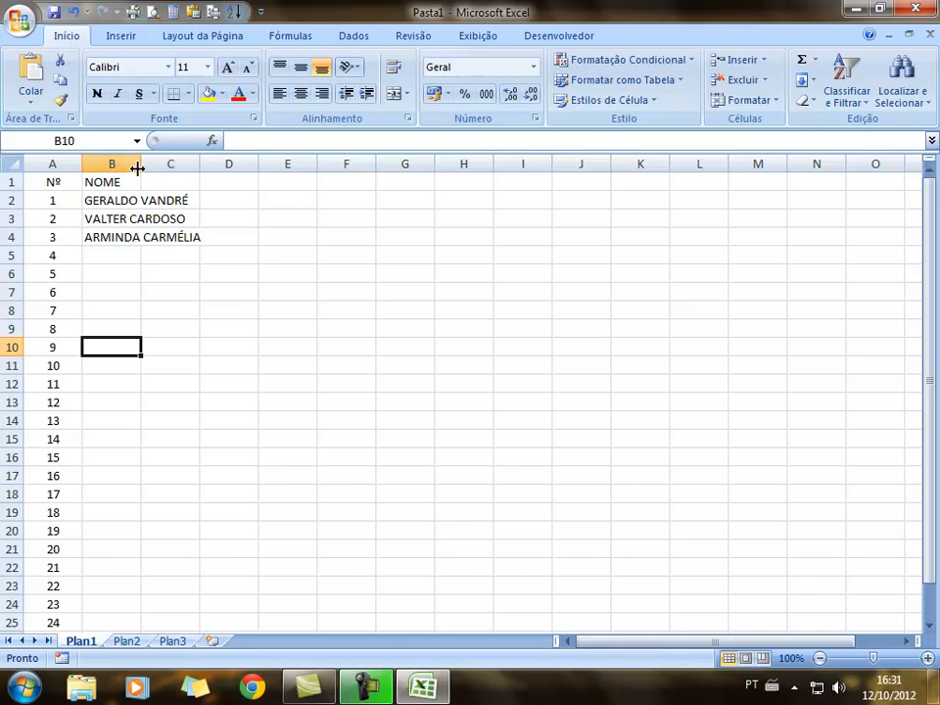
# Widen column B, then AutoFit its width to the student names
pyautogui.moveTo(140, 163); pyautogui.dragTo(141, 161)
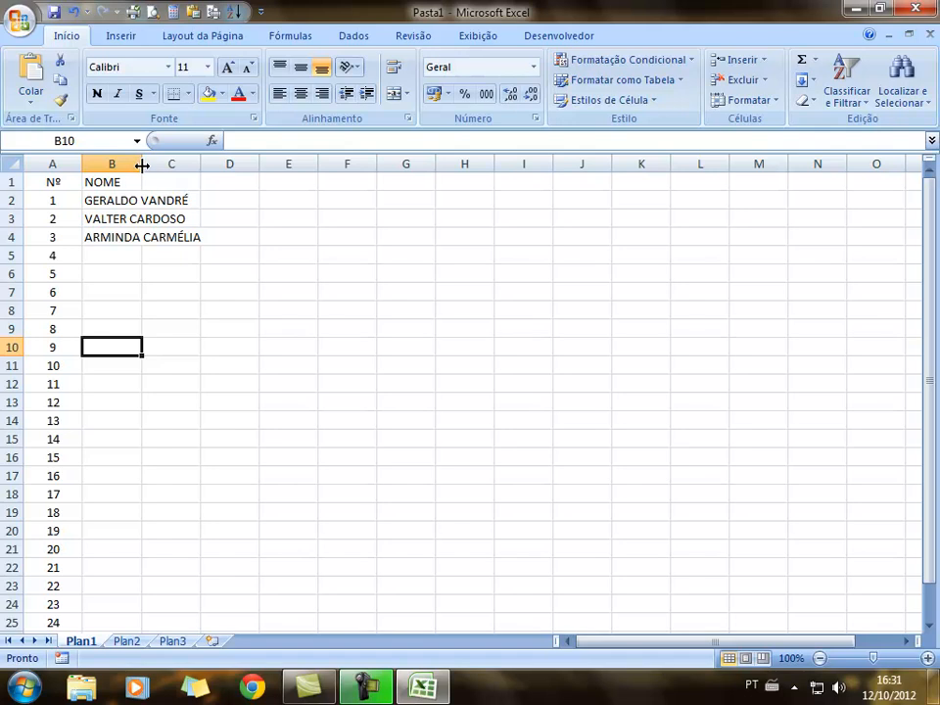
pyautogui.moveTo(141, 164); pyautogui.dragTo(246, 172)
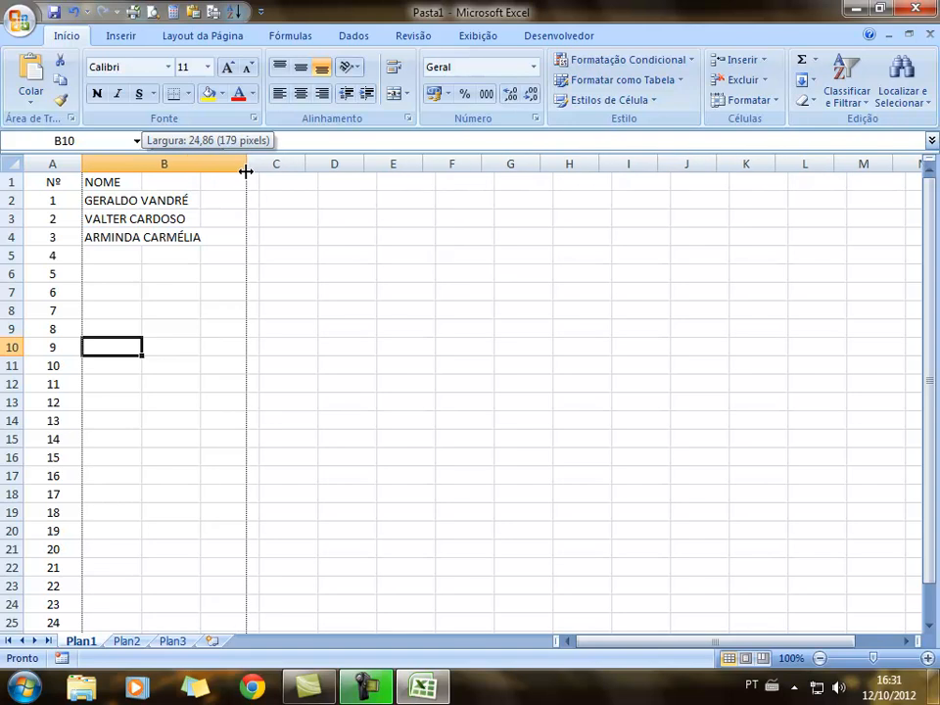
pyautogui.moveTo(246, 171); pyautogui.dragTo(154, 164)
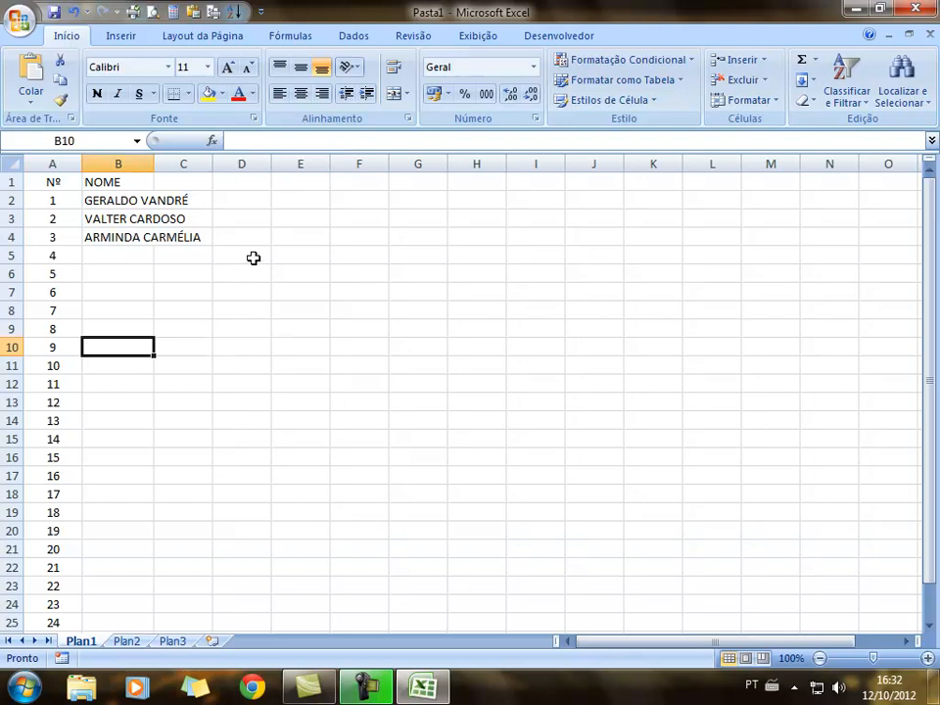
pyautogui.doubleClick(154, 165)
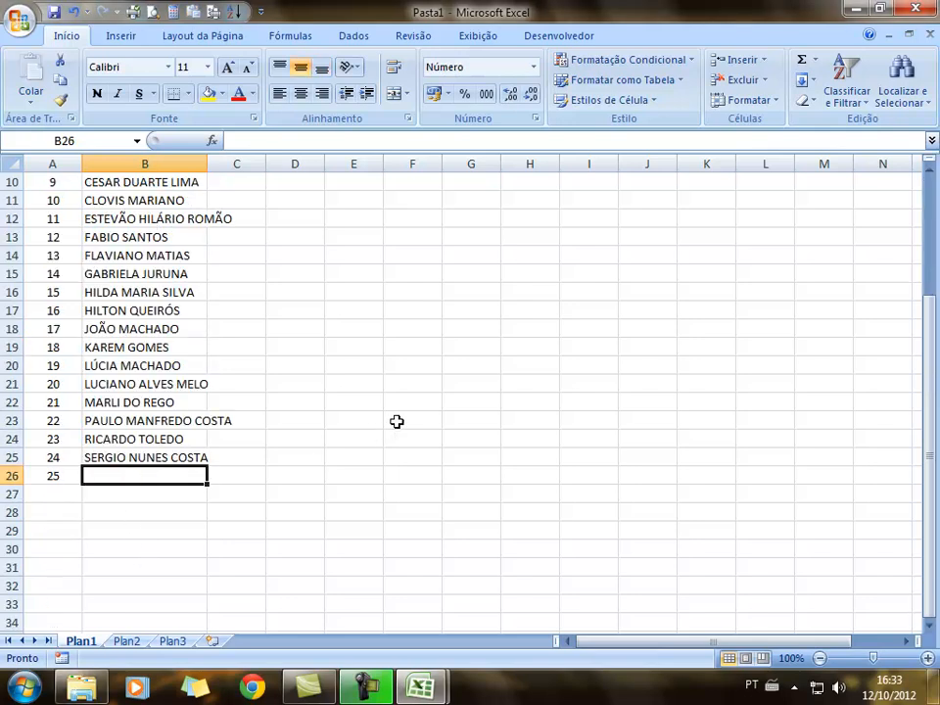
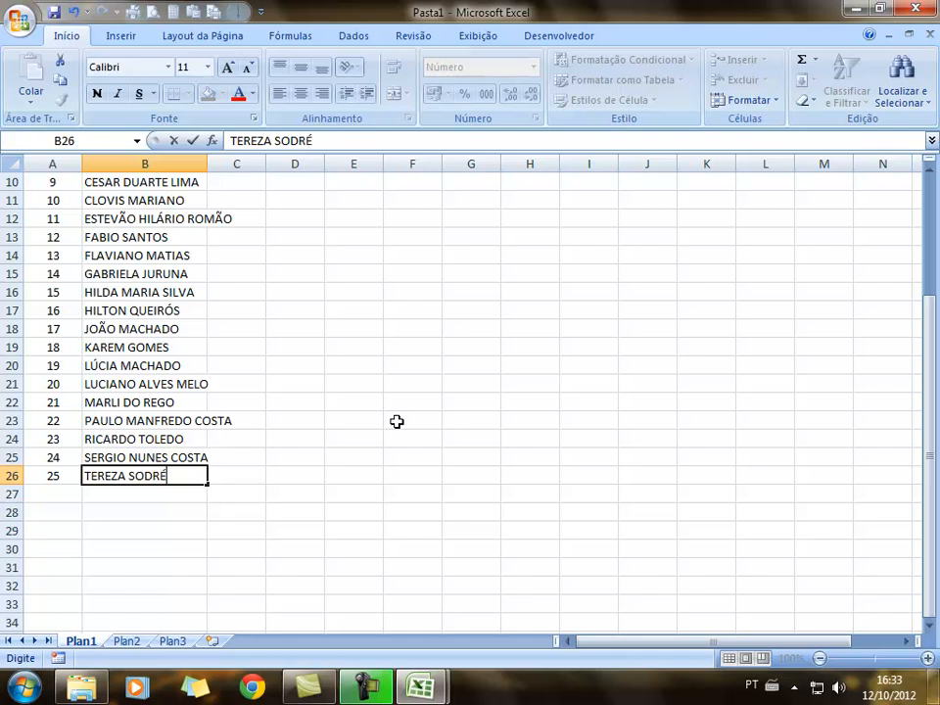
# Enter the remaining student names down to B26 and AutoFit column B
pyautogui.click(390, 457)
pyautogui.scroll(3, 367, 480)
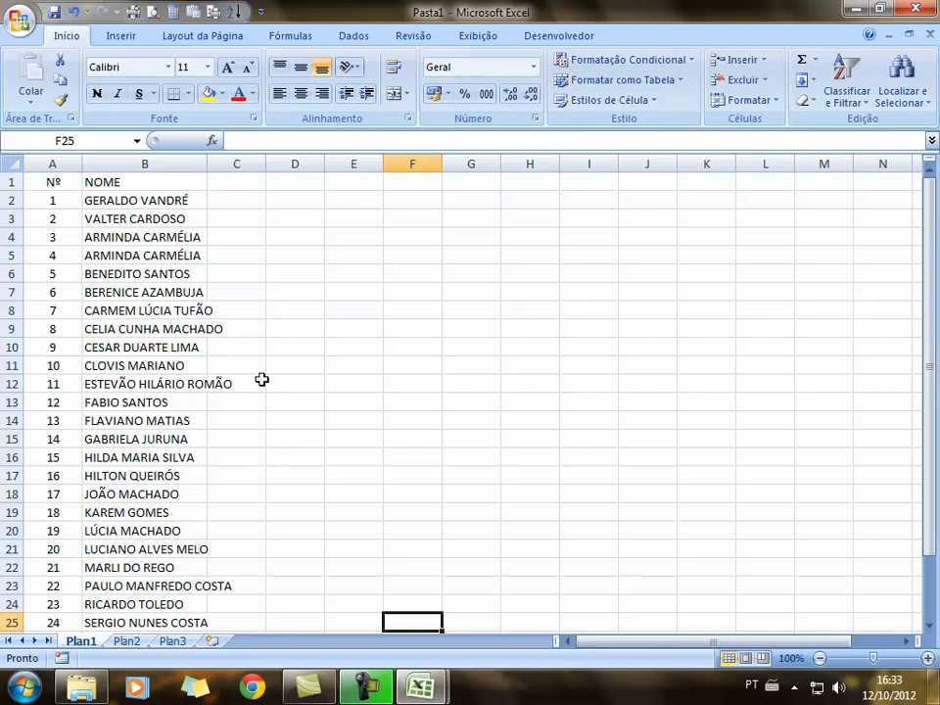
pyautogui.doubleClick(206, 162)
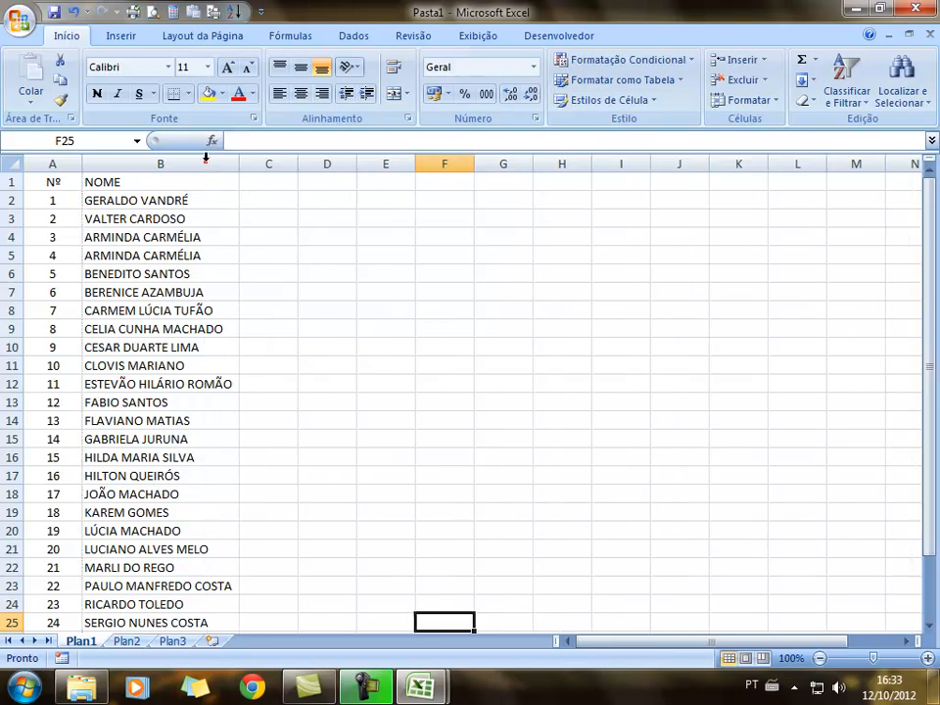
pyautogui.scroll(-3, 162, 591)
pyautogui.scroll(3, 161, 583)
# Sort the names in B2:B26, expanding the selection so column A's numbers move with them
pyautogui.moveTo(154, 200); pyautogui.dragTo(228, 569)
pyautogui.scroll(2, 331, 427)
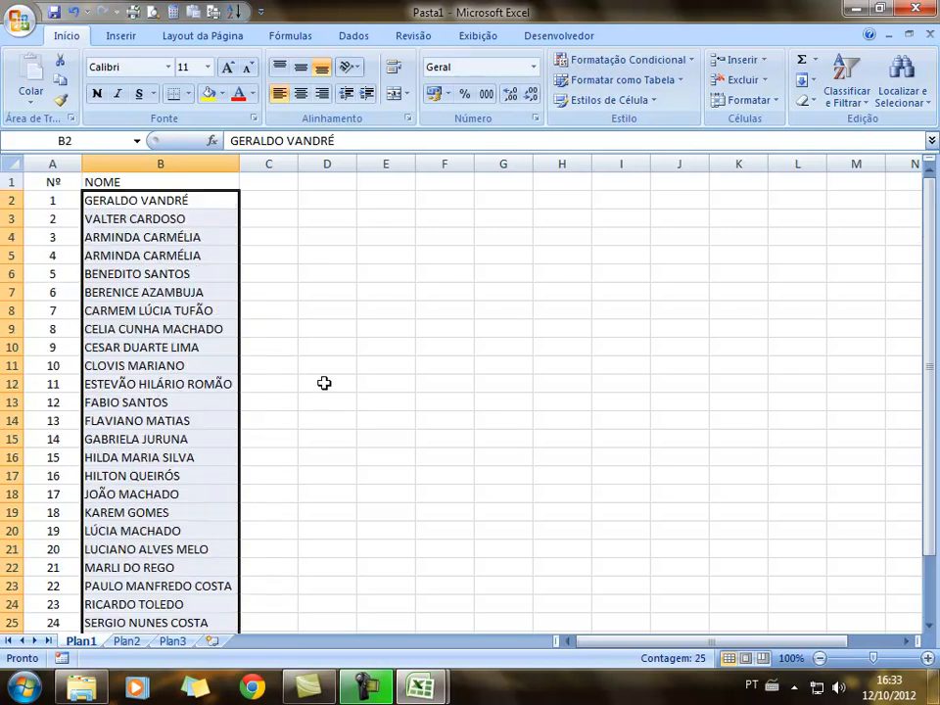
pyautogui.click(340, 39)
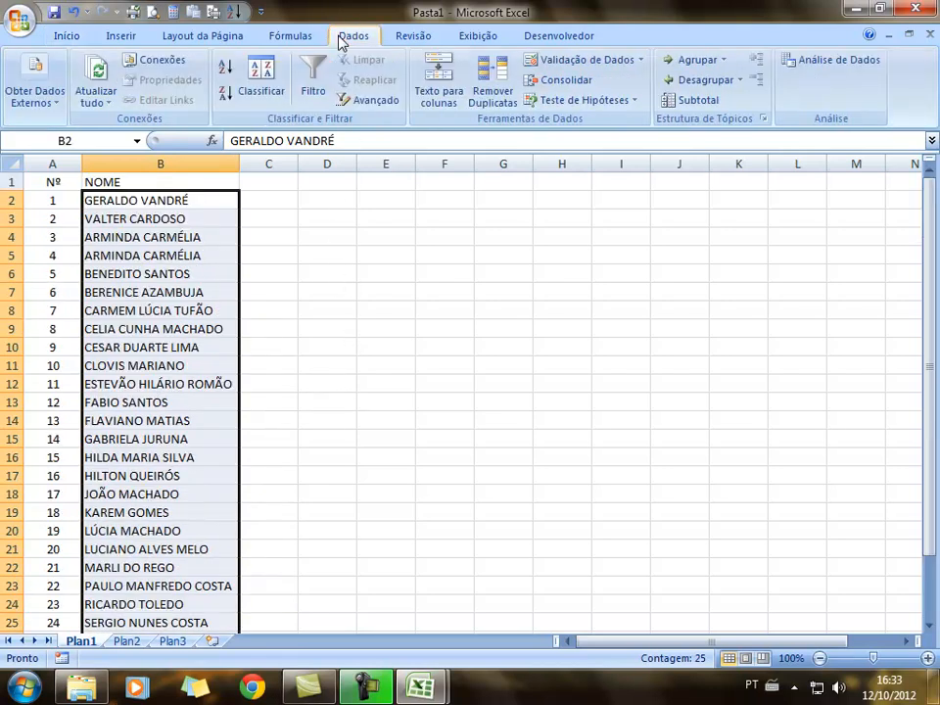
pyautogui.click(226, 98)
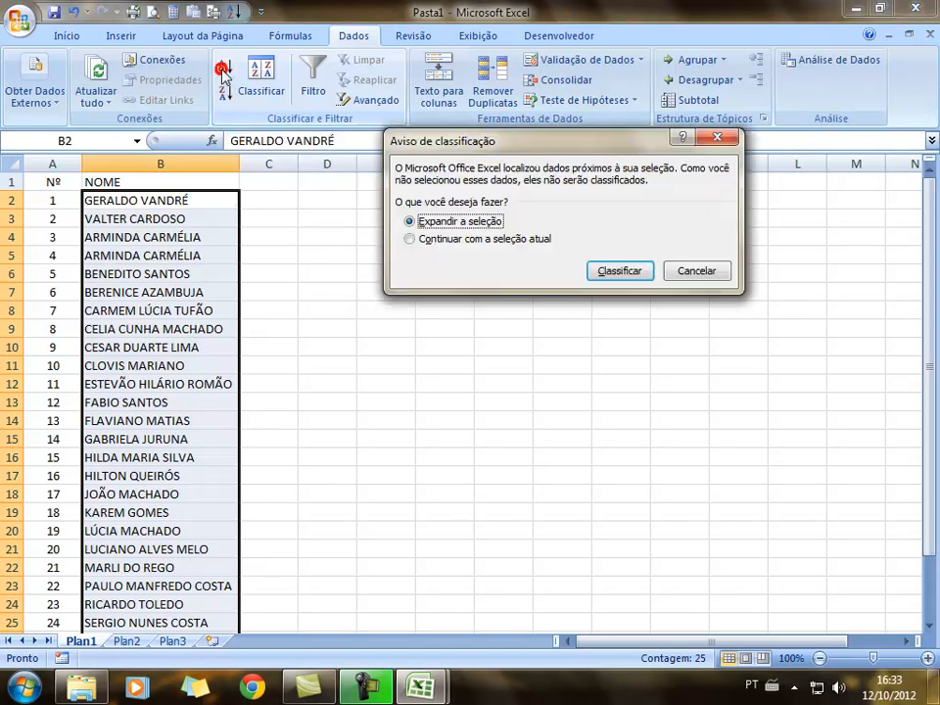
pyautogui.click(409, 240)
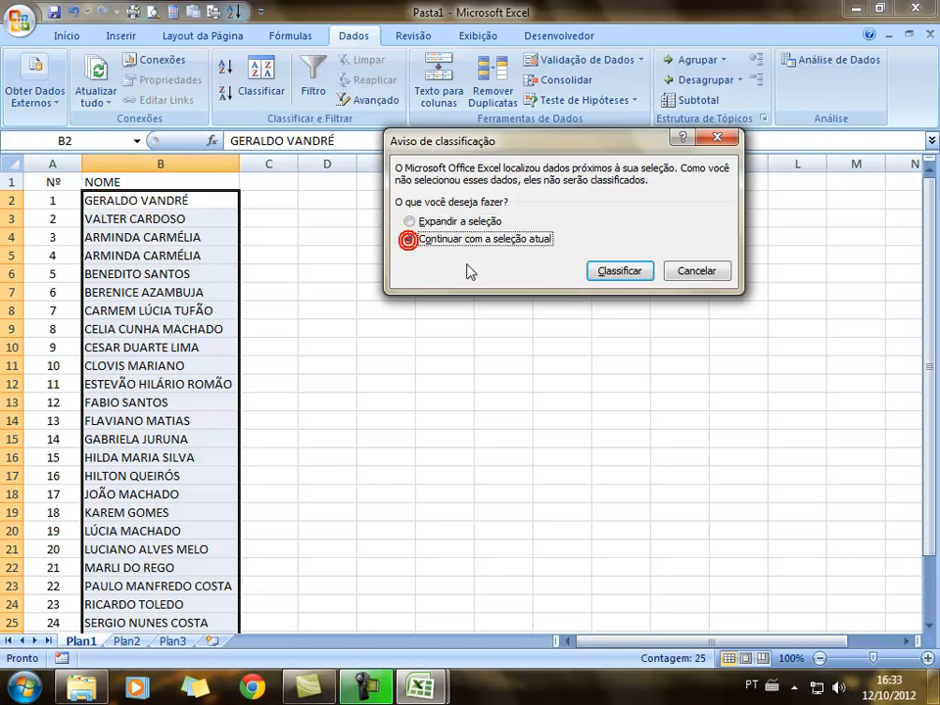
pyautogui.click(618, 272)
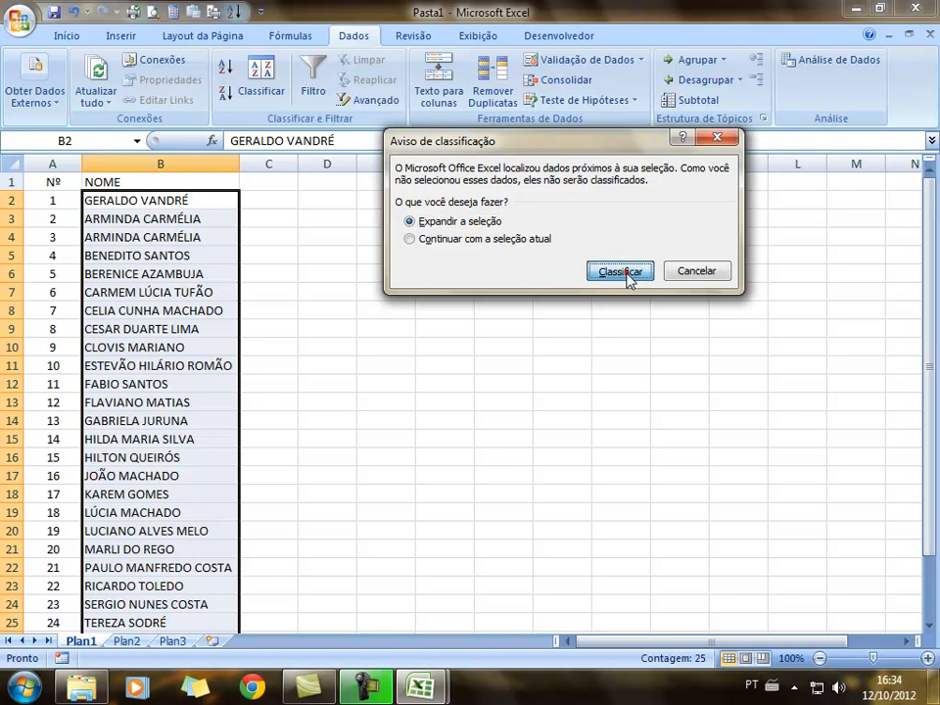
pyautogui.click(624, 274)
pyautogui.click(436, 347)
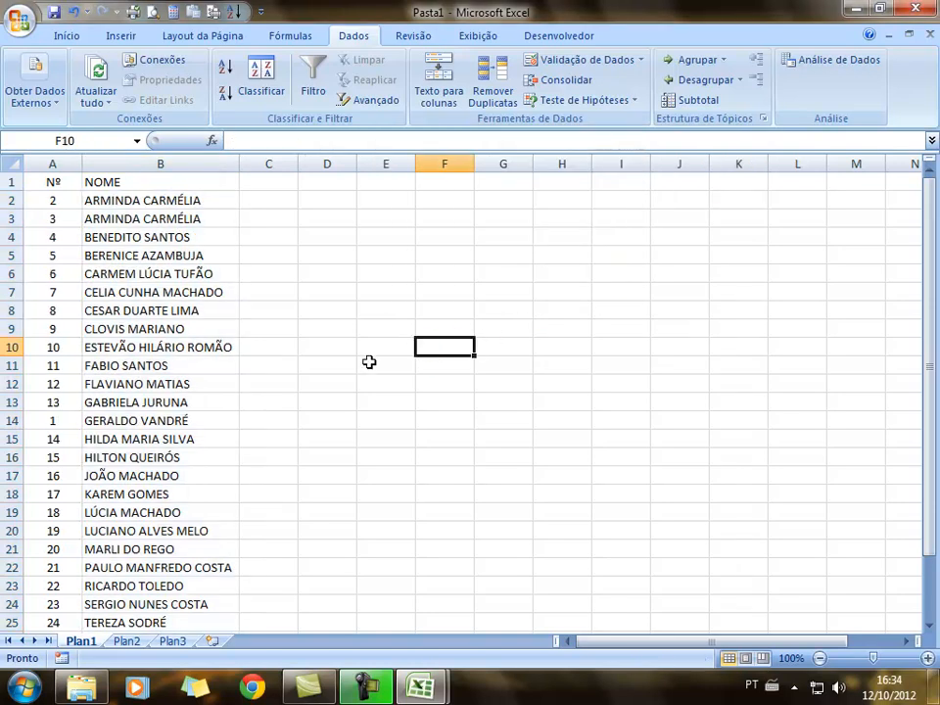
pyautogui.scroll(-2, 361, 358)
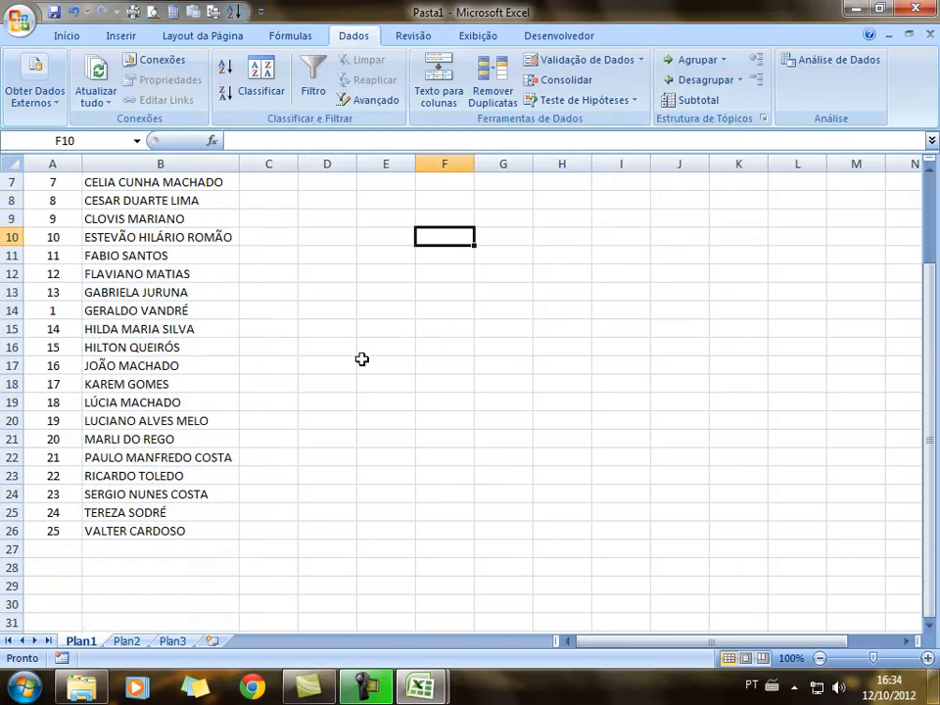
pyautogui.scroll(2, 359, 352)
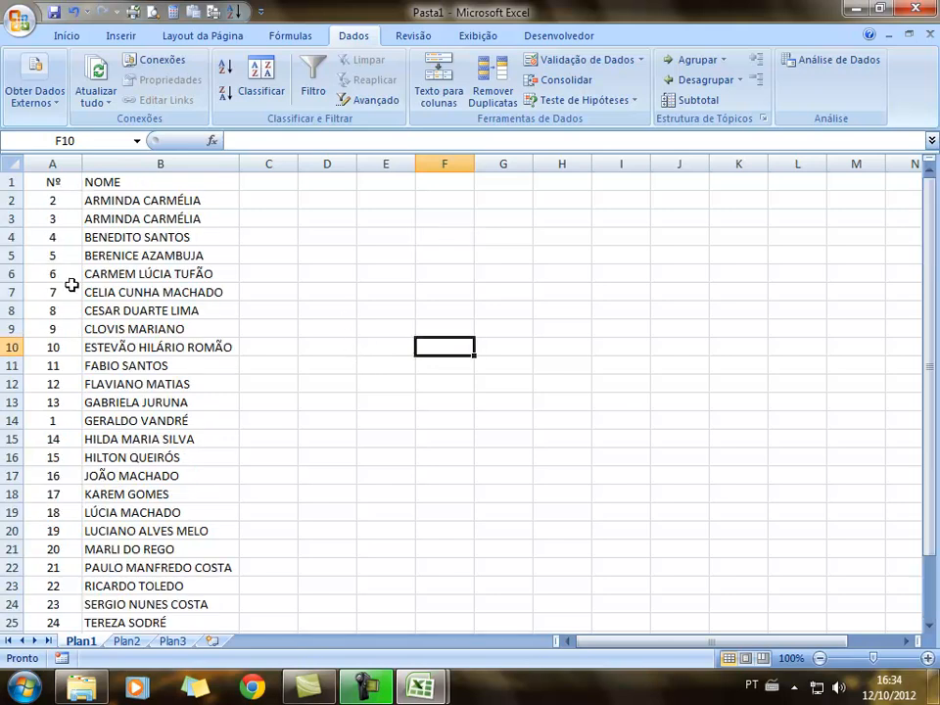
# Apply the Cálculo cell style to the header row A1:I1
pyautogui.moveTo(53, 184); pyautogui.dragTo(598, 176)
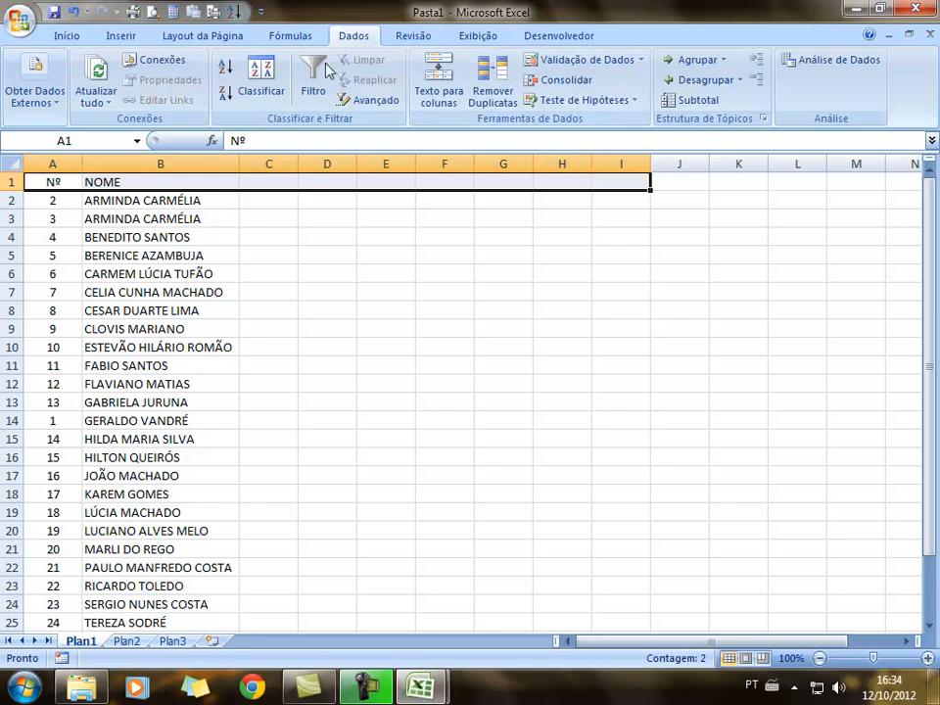
pyautogui.click(64, 38)
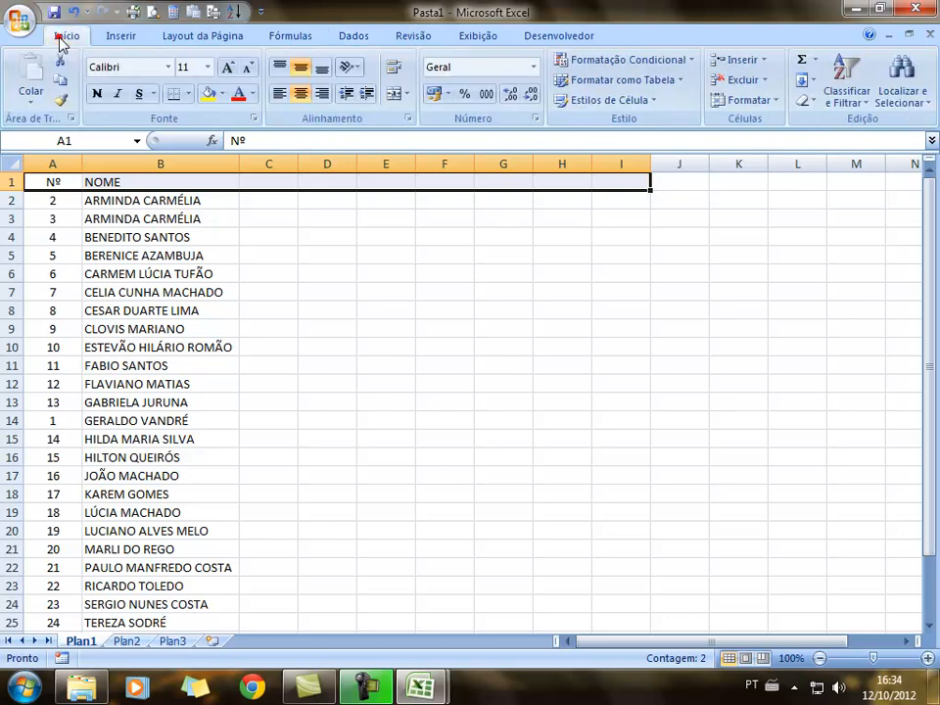
pyautogui.click(651, 102)
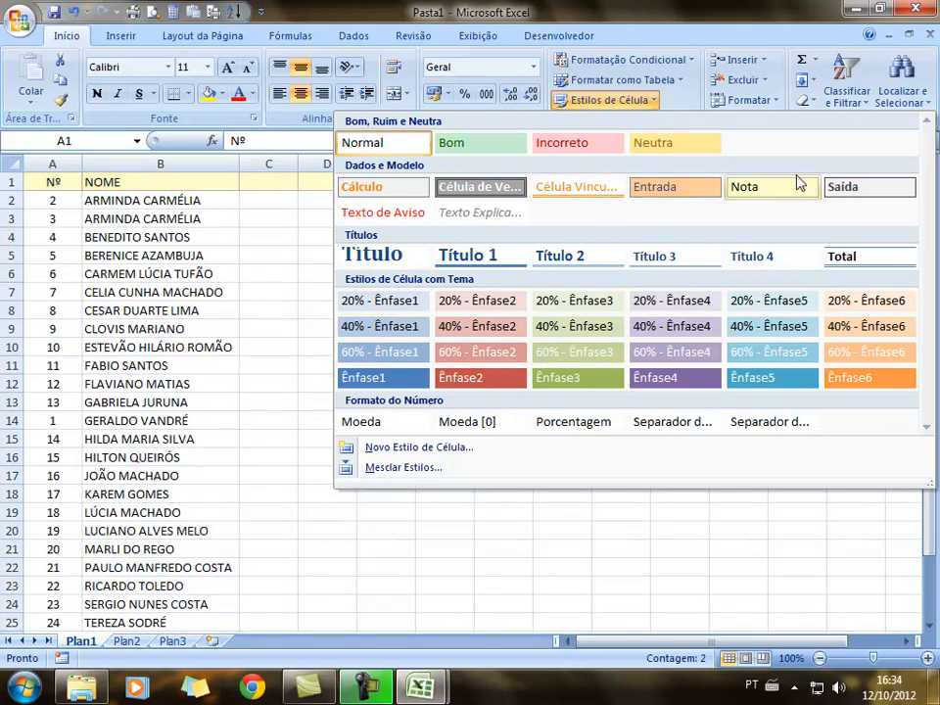
pyautogui.click(408, 188)
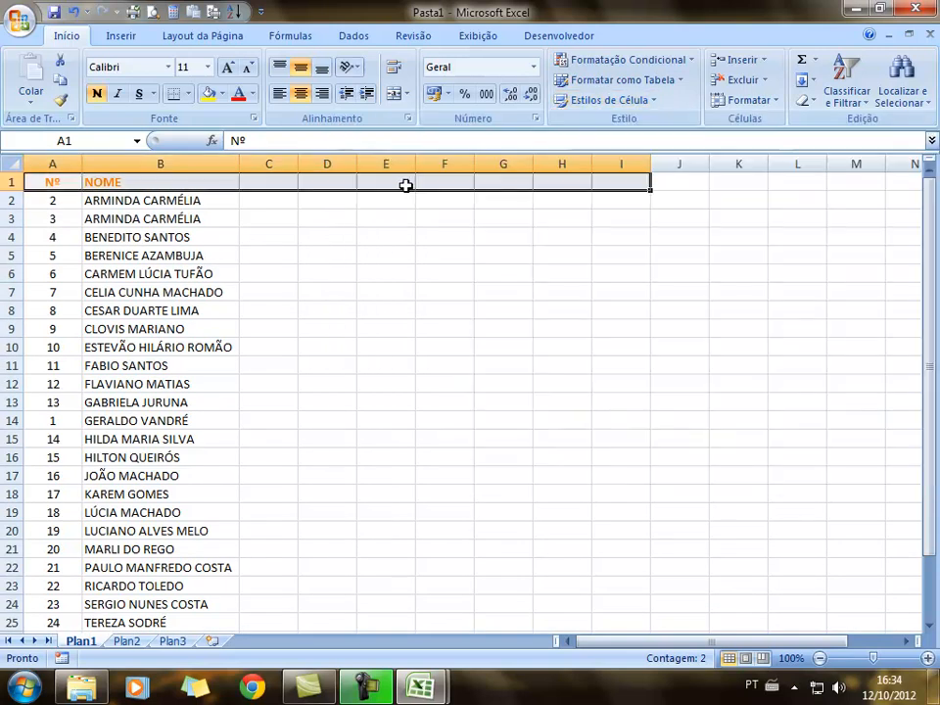
pyautogui.click(399, 327)
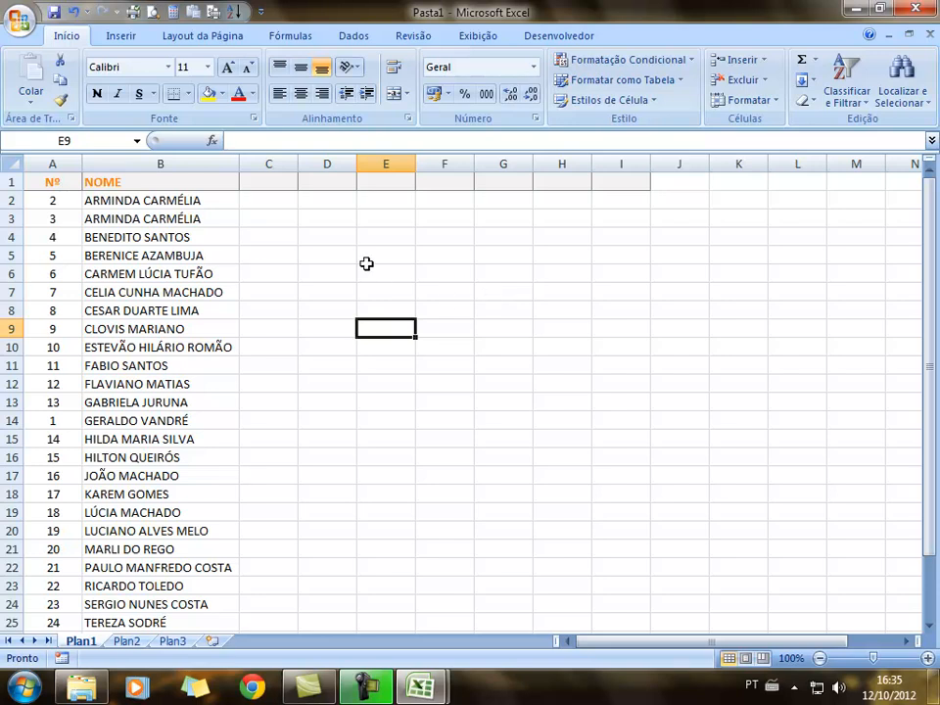
# Add the heading Prova 1 in C1 and centre it
pyautogui.scroll(-2, 366, 263)
pyautogui.scroll(2, 369, 262)
pyautogui.click(248, 178)
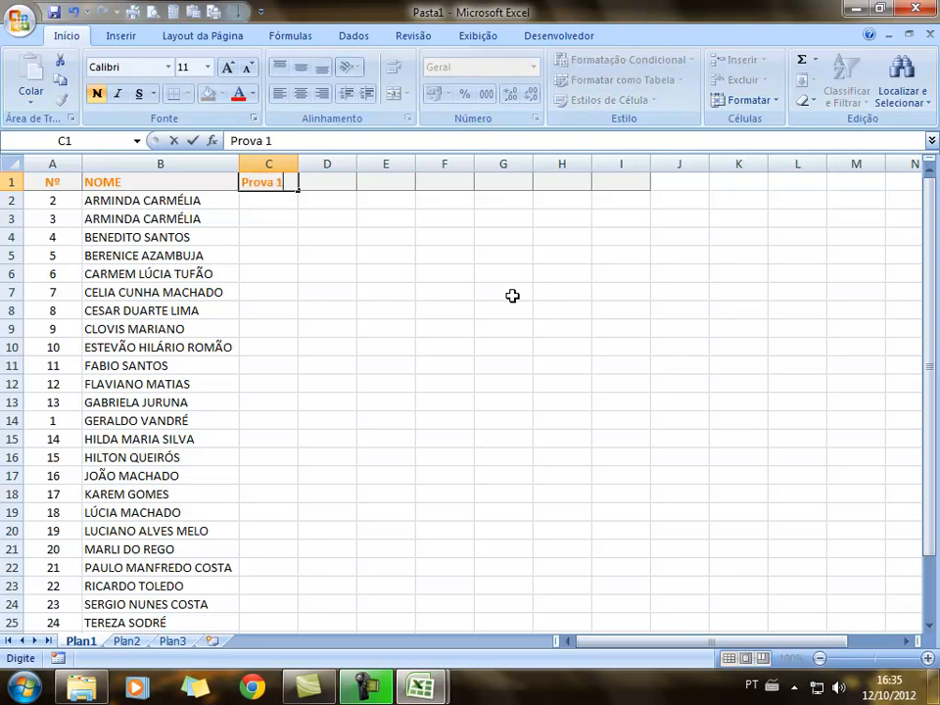
pyautogui.click(413, 310)
pyautogui.click(262, 186)
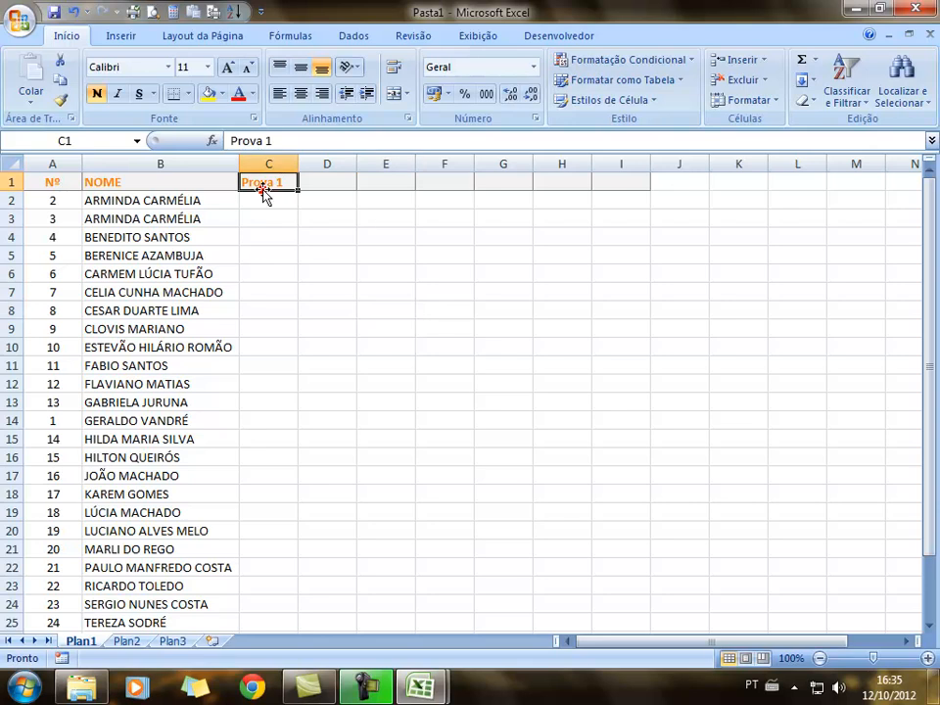
pyautogui.click(301, 93)
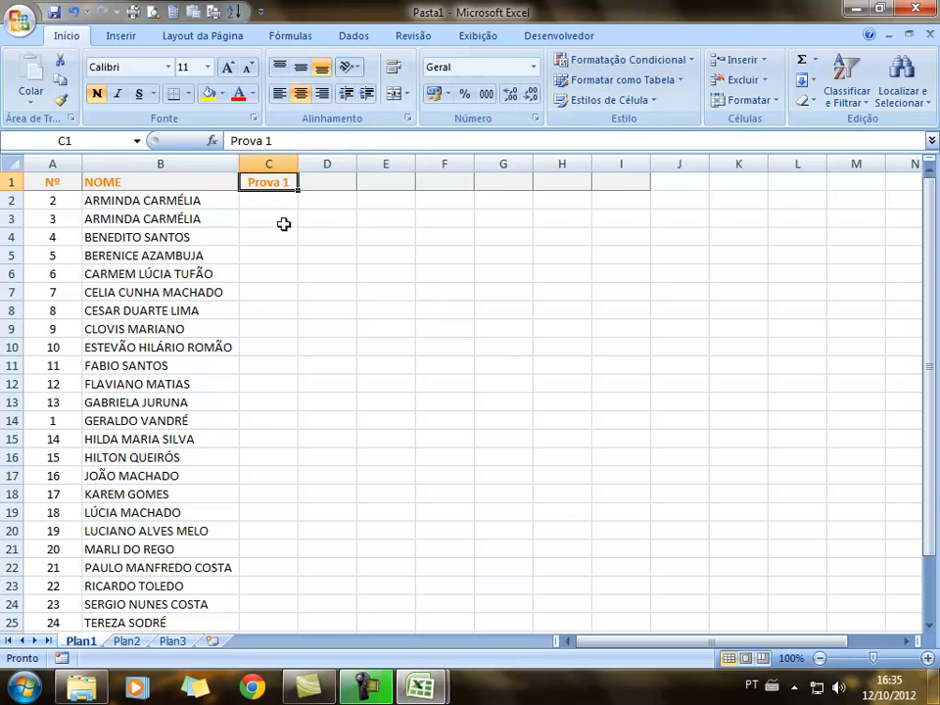
pyautogui.click(317, 255)
# Enter the Prova 1 grades 8, 6, 5, 7, 5, 4, 3, 6 from C2 downward
pyautogui.click(282, 202)
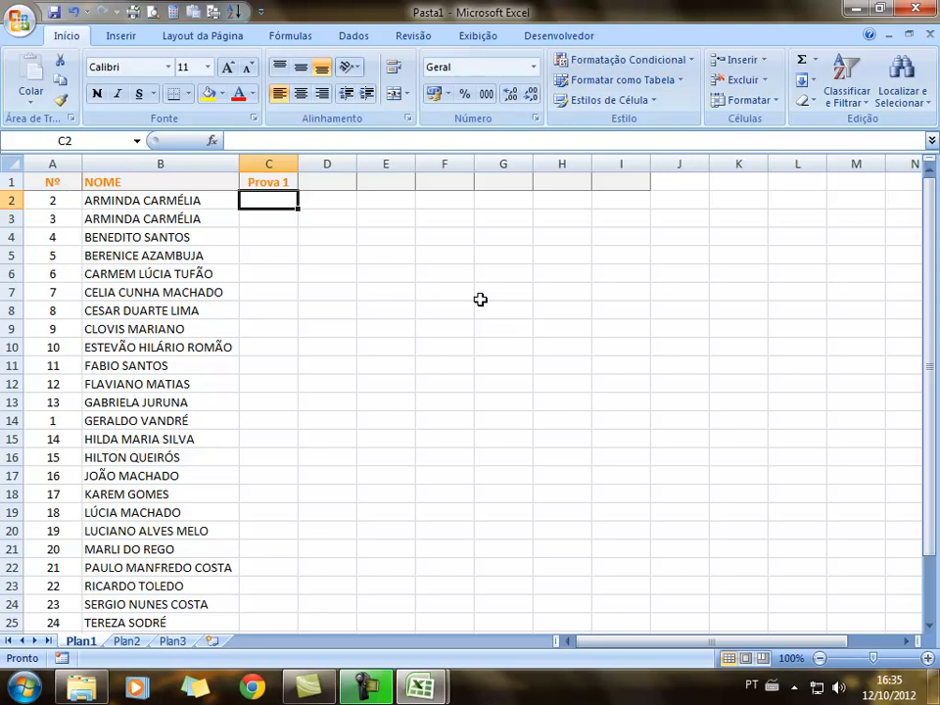
pyautogui.write('8')
pyautogui.press('Return')
pyautogui.write('6')
pyautogui.press('Return')
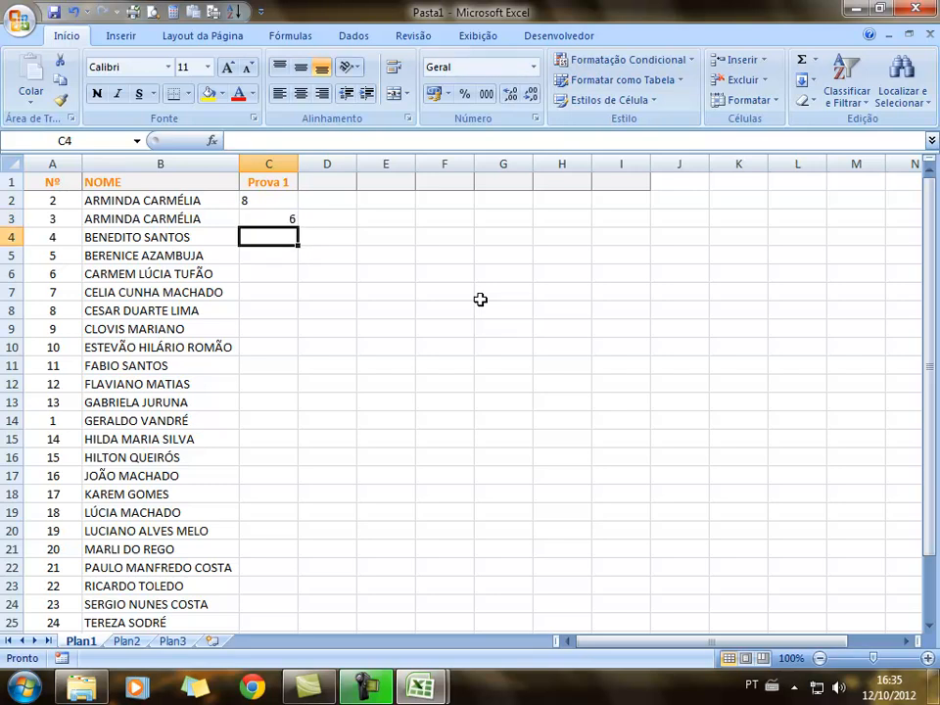
pyautogui.write('5')
pyautogui.press('Return')
pyautogui.write('7')
pyautogui.press('Return')
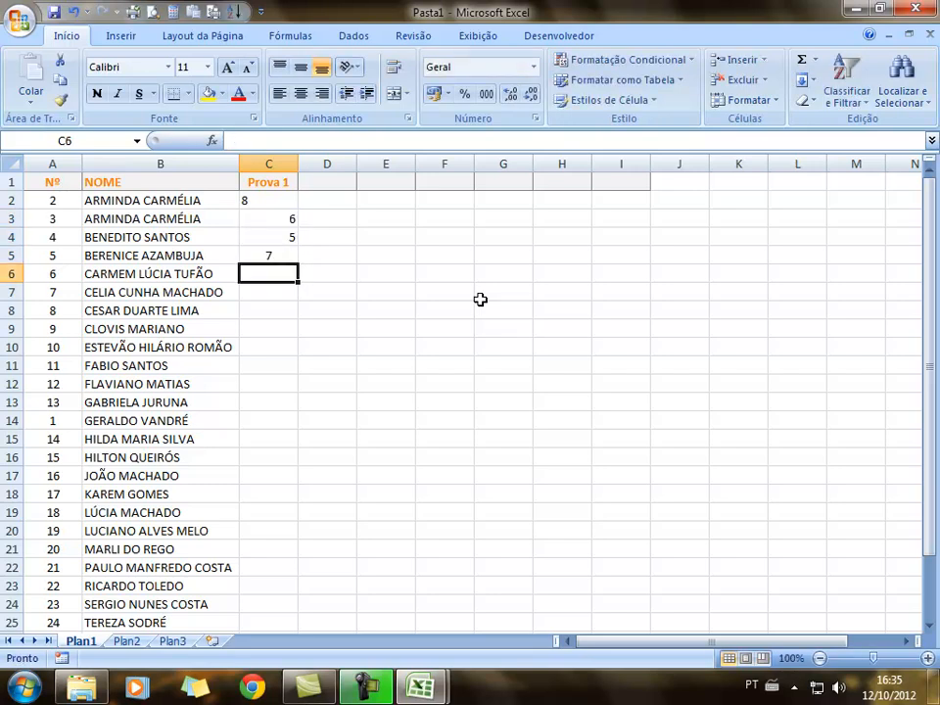
pyautogui.write('5')
pyautogui.press('Return')
pyautogui.write('4')
pyautogui.press('Return')
pyautogui.write('3')
pyautogui.press('Return')
pyautogui.write('6')
pyautogui.press('Return')
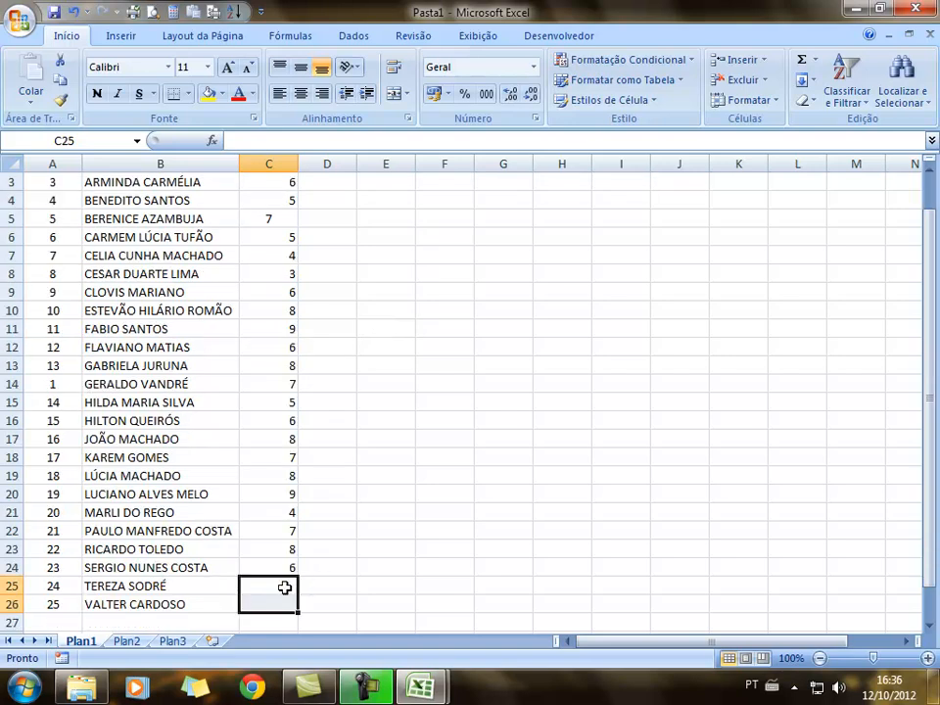
# Enter the last grades 7 and 5 in C25 and C26
pyautogui.click(279, 588)
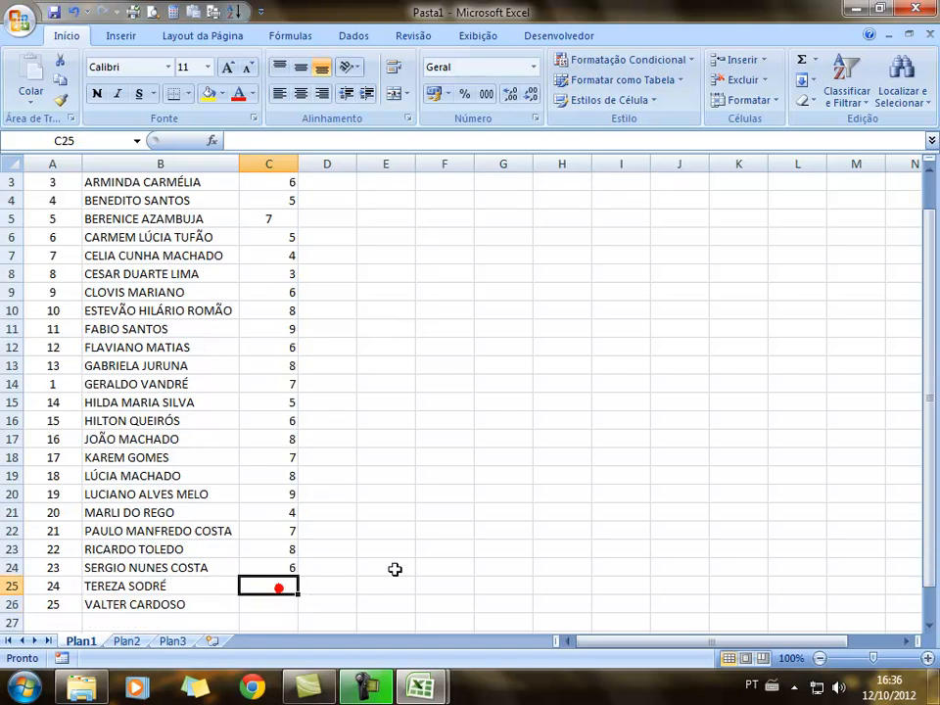
pyautogui.write('7')
pyautogui.press('Return')
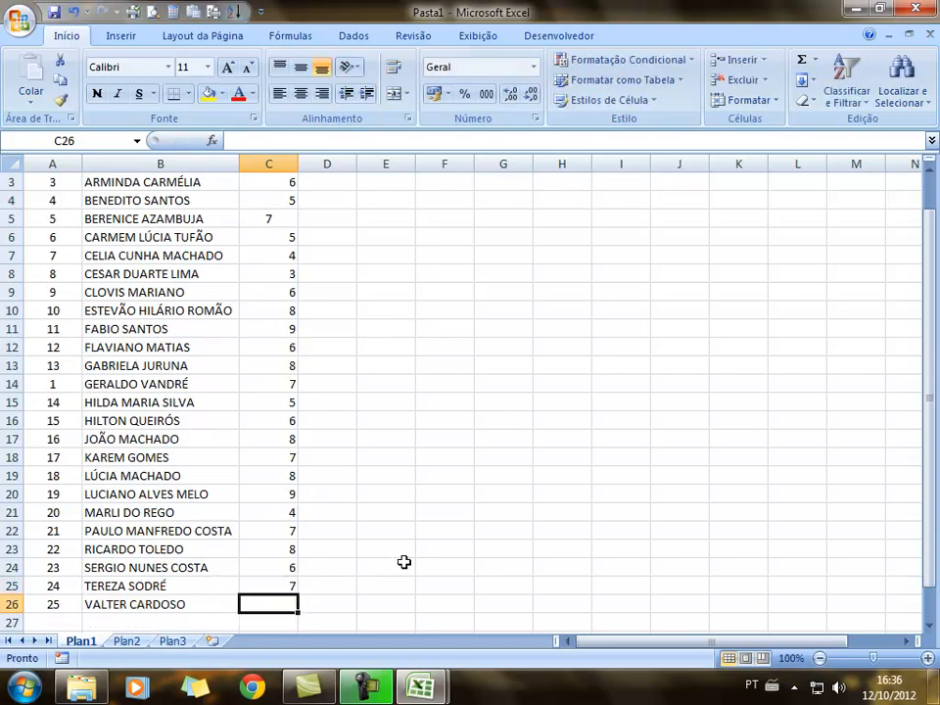
pyautogui.write('5')
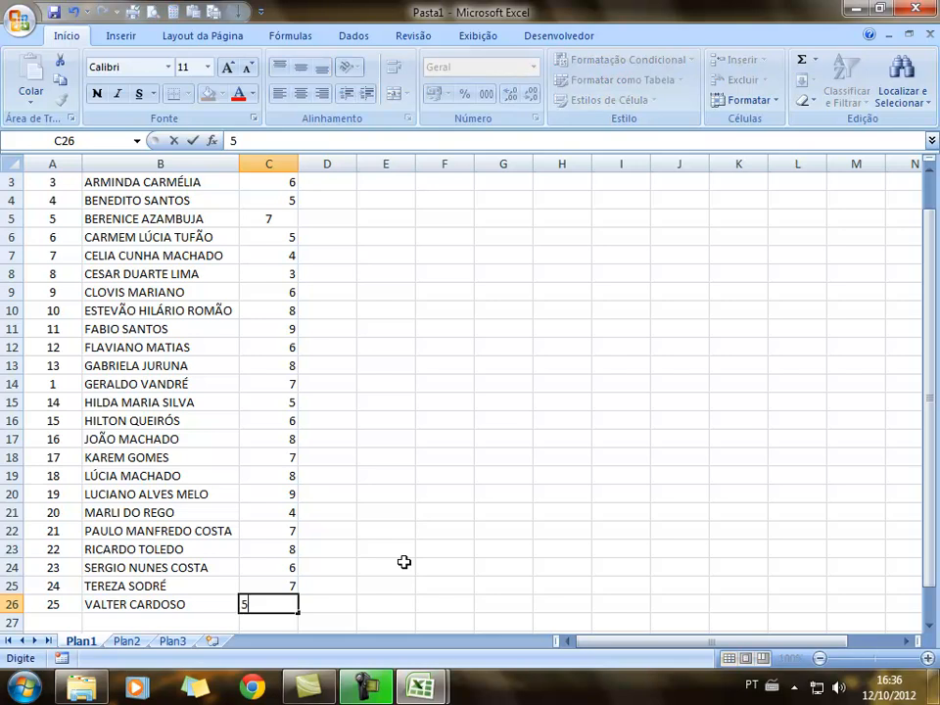
pyautogui.click(402, 442)
pyautogui.scroll(1, 382, 435)
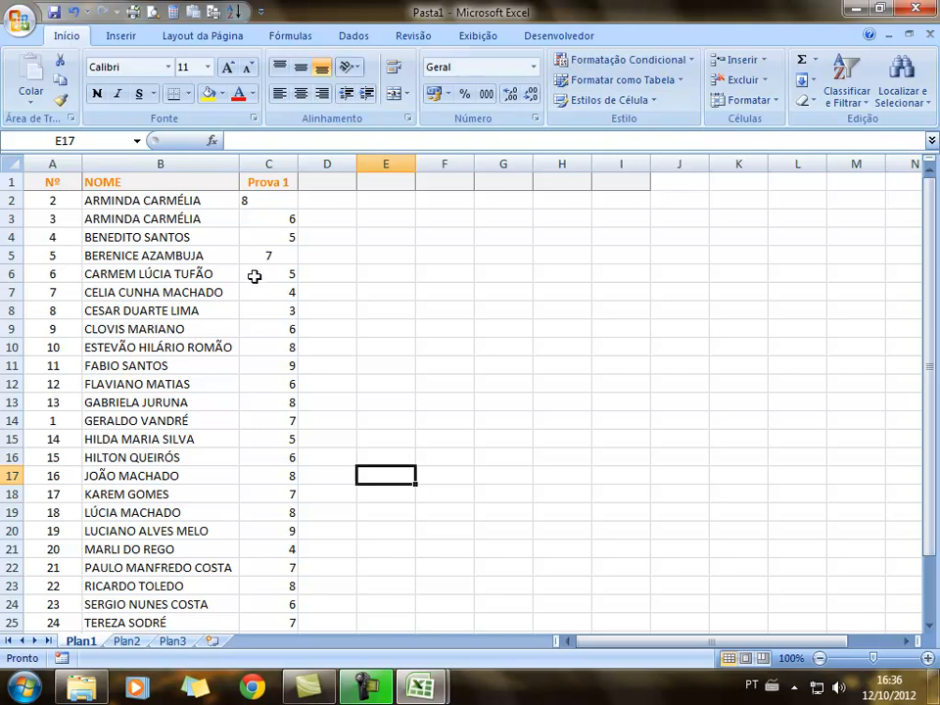
# Select the grades in C2:H25 and center them horizontally and vertically
pyautogui.click(247, 203)
pyautogui.moveTo(247, 202); pyautogui.dragTo(540, 229)
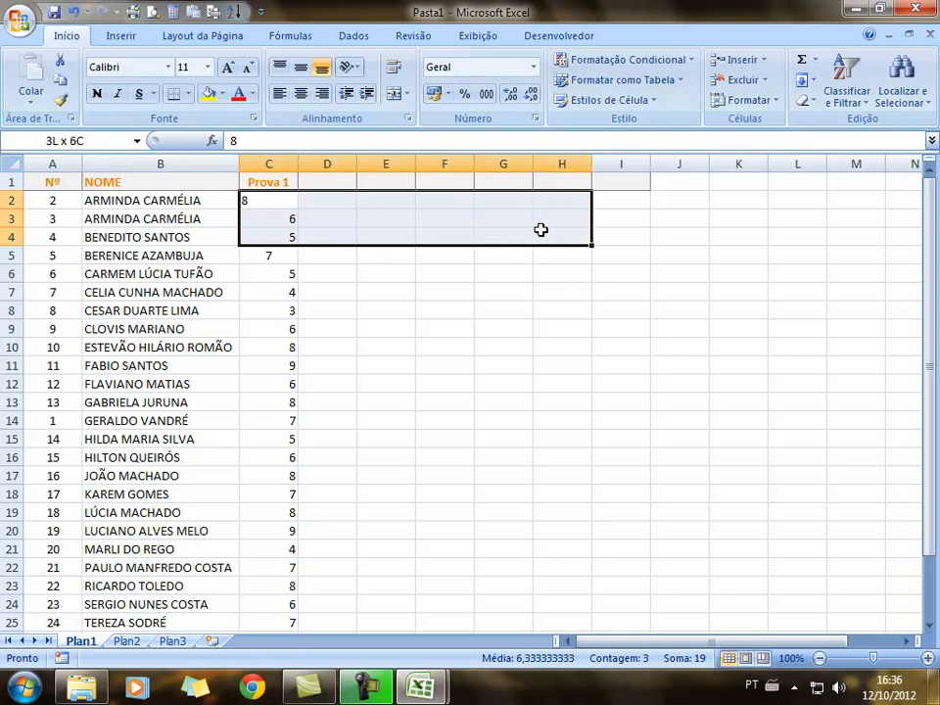
pyautogui.moveTo(542, 234); pyautogui.dragTo(543, 584)
pyautogui.scroll(1, 791, 340)
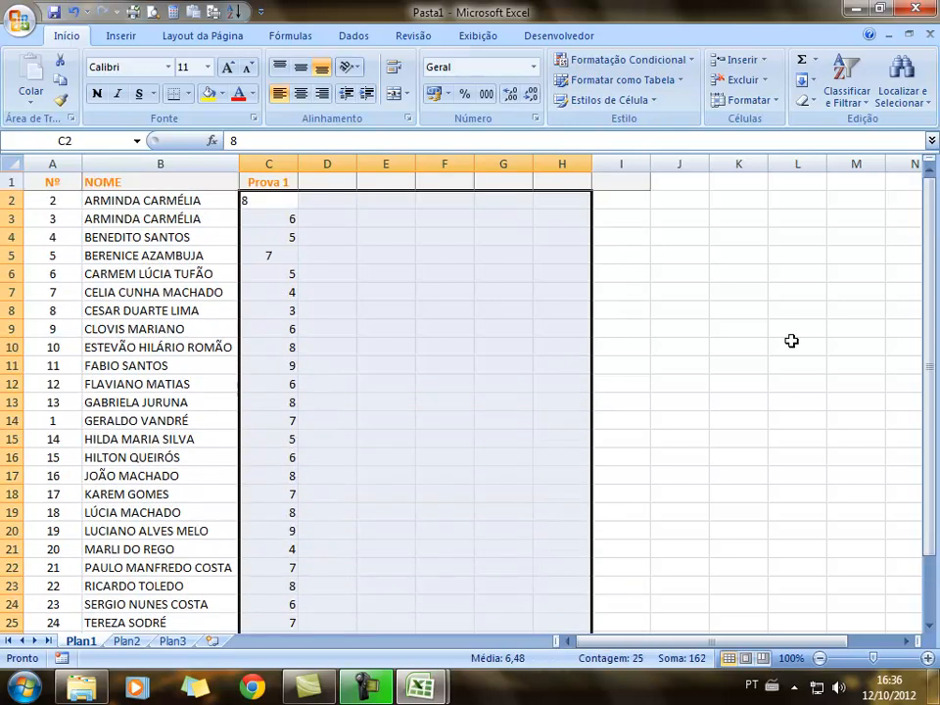
pyautogui.click(302, 93)
pyautogui.click(301, 67)
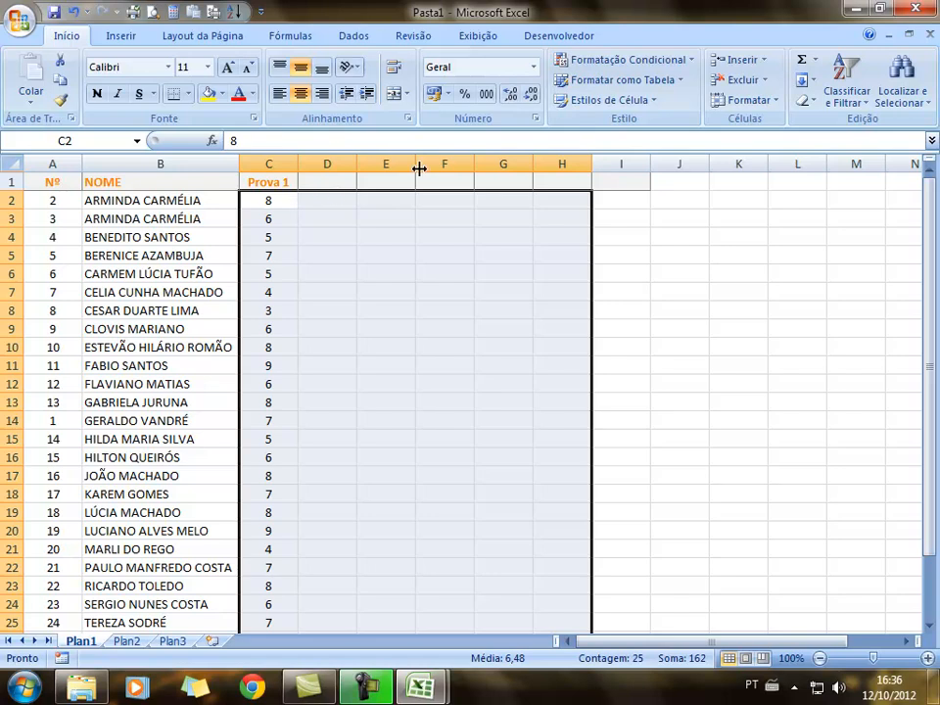
# Apply the Número format to the grades and reduce them to one decimal place
pyautogui.click(536, 68)
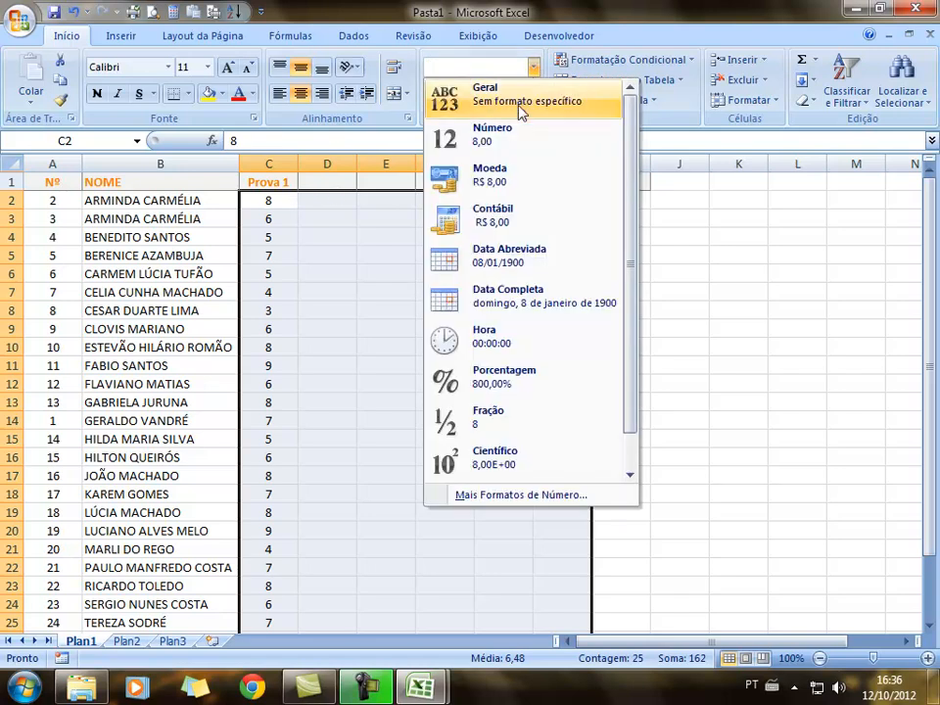
pyautogui.click(514, 137)
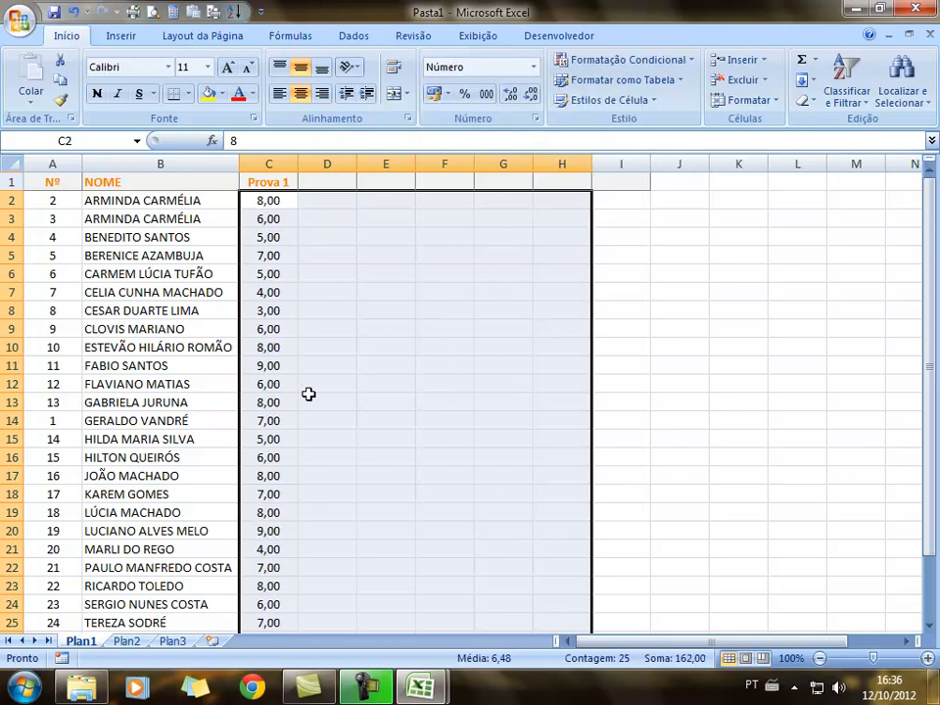
pyautogui.click(530, 100)
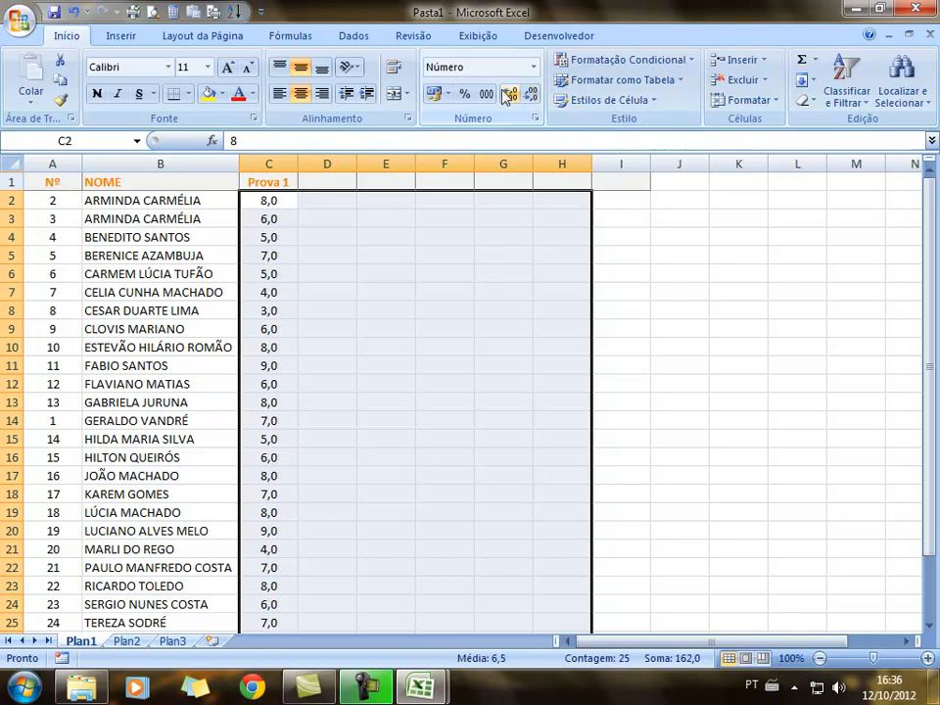
pyautogui.click(509, 94)
pyautogui.click(508, 94)
pyautogui.click(509, 94)
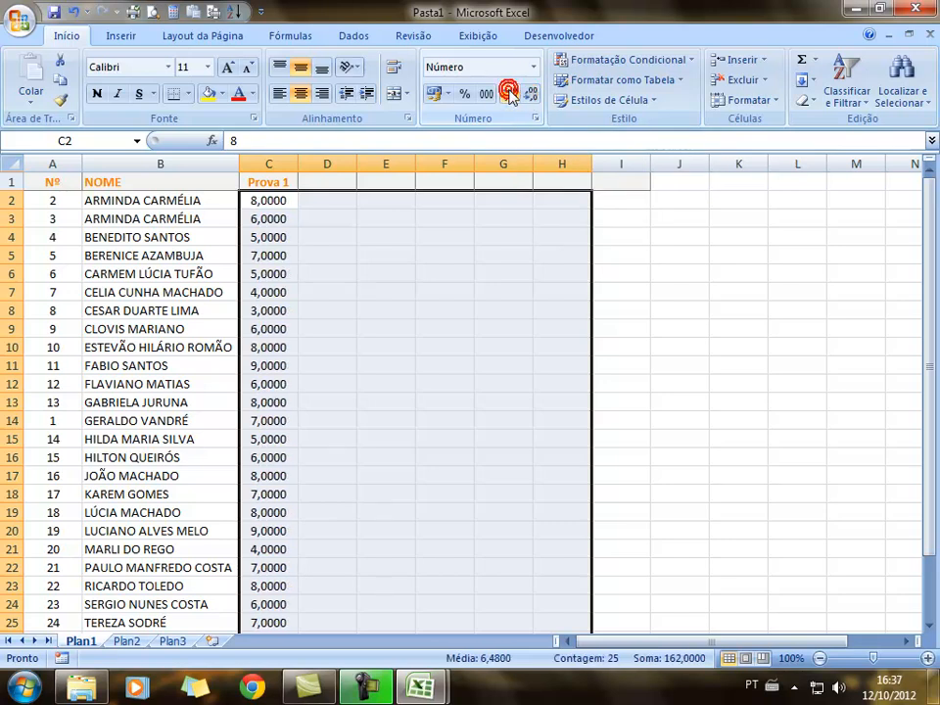
pyautogui.click(529, 94)
pyautogui.click(530, 94)
pyautogui.click(530, 94)
# Reselect the grade range from C2 across to column H
pyautogui.click(517, 270)
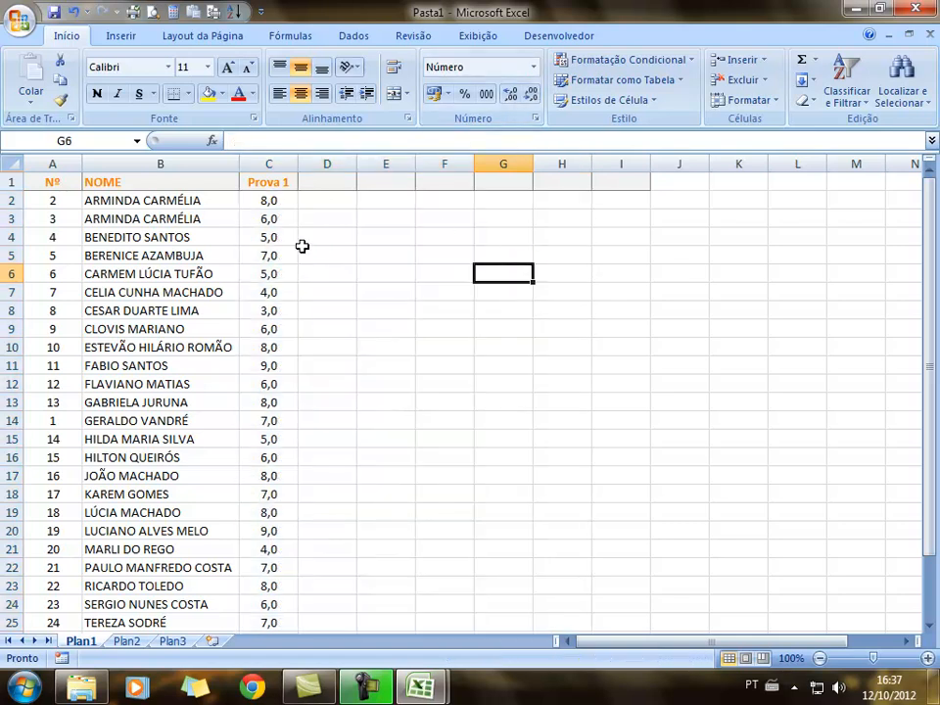
pyautogui.click(270, 202)
pyautogui.moveTo(270, 202); pyautogui.dragTo(558, 593)
pyautogui.scroll(1, 605, 523)
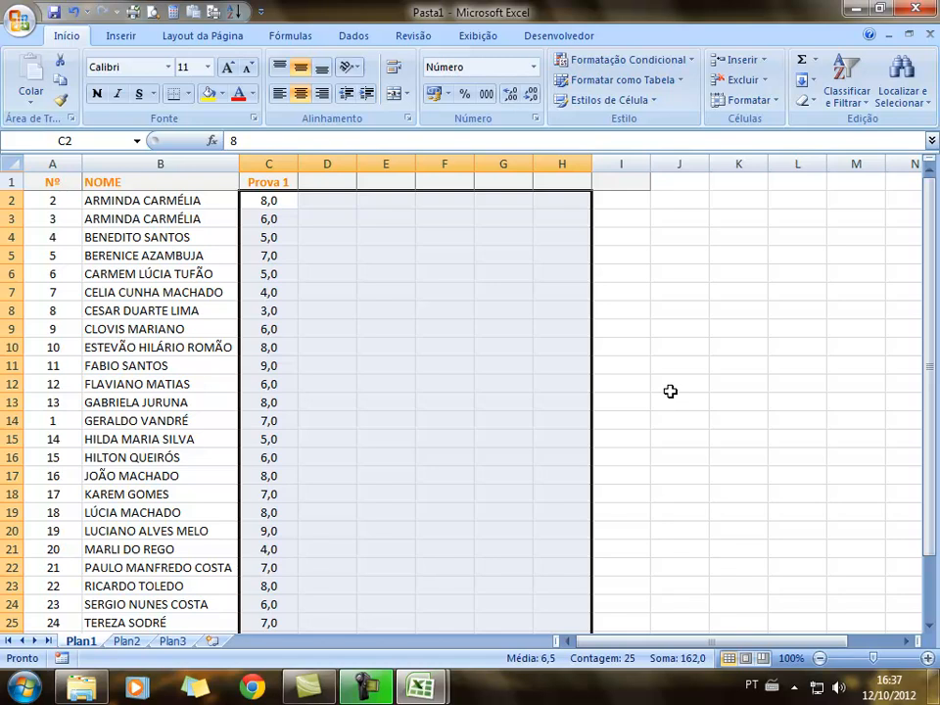
# Set the font colour of C2 (8,0) to blue and C7 (4,0) to red
pyautogui.click(269, 201)
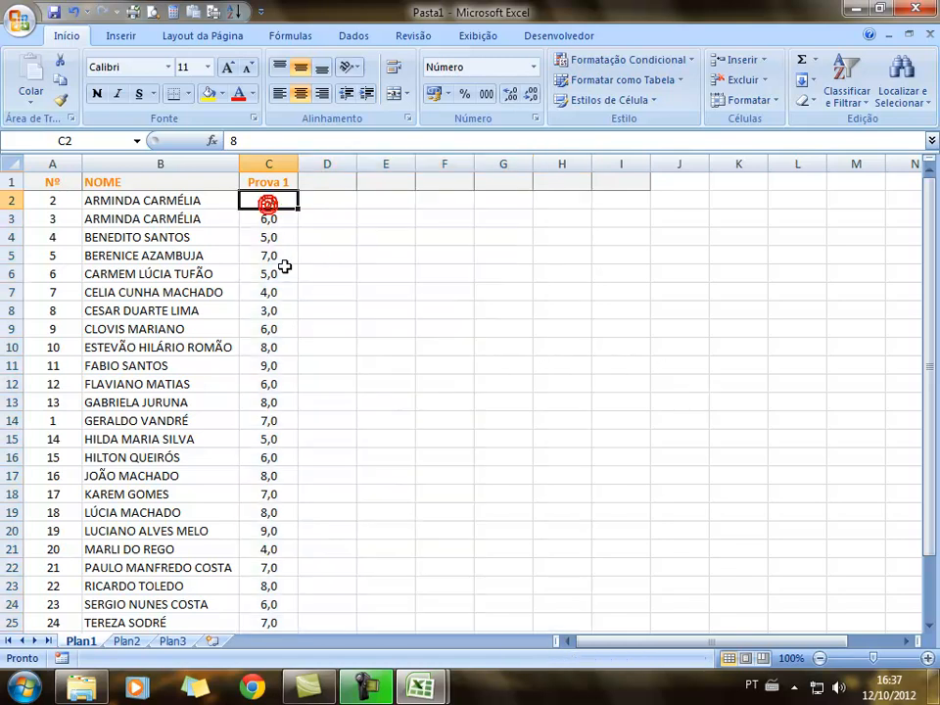
pyautogui.click(252, 94)
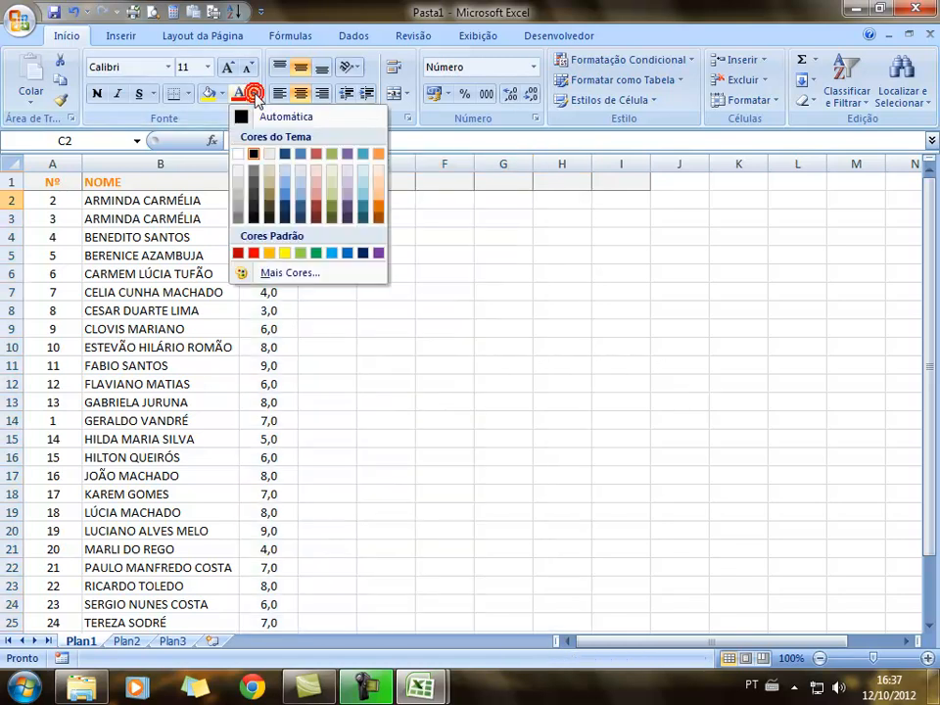
pyautogui.click(348, 253)
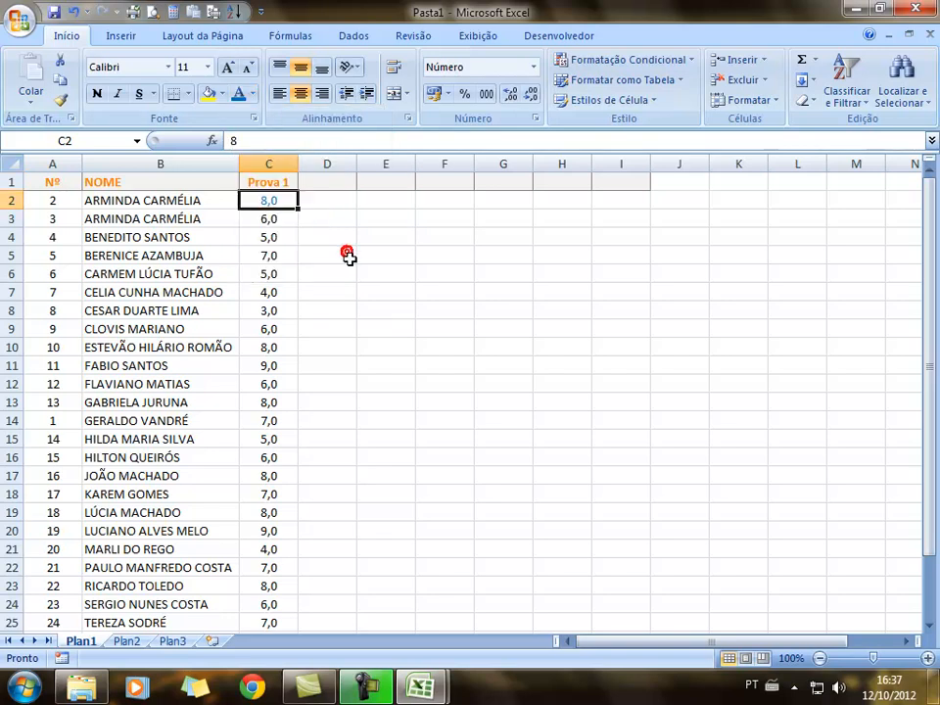
pyautogui.click(283, 294)
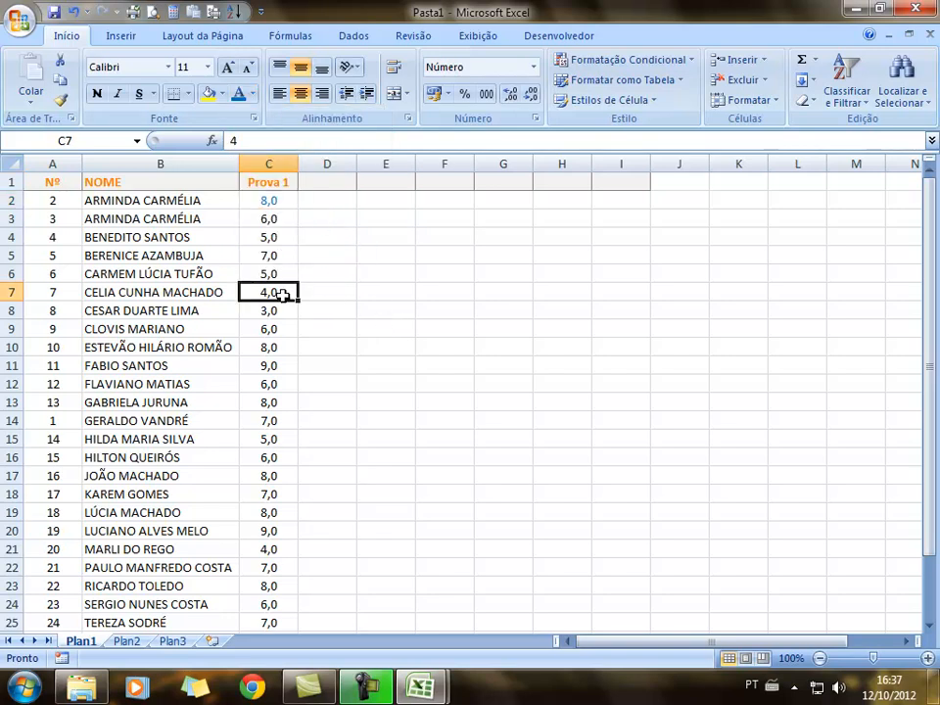
pyautogui.click(252, 94)
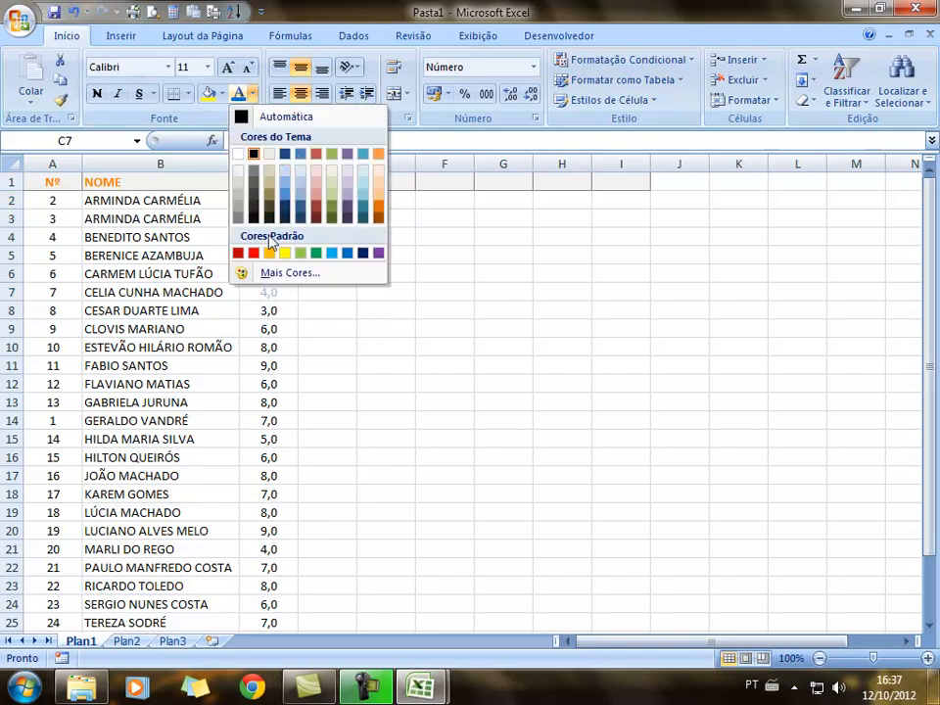
pyautogui.click(253, 253)
# Select the grade range C2:H26
pyautogui.click(401, 344)
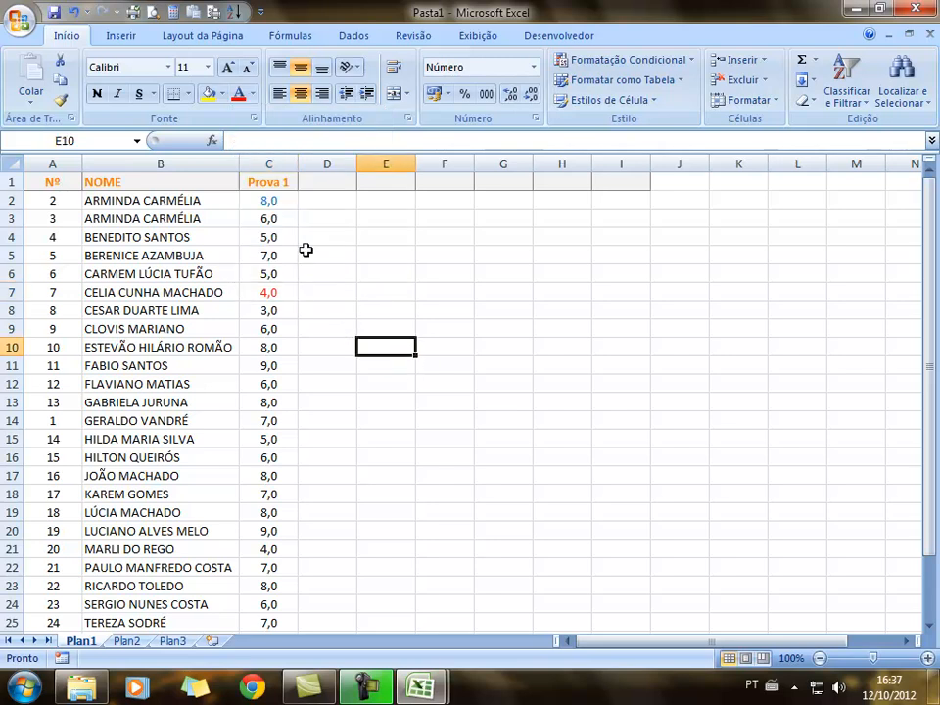
pyautogui.moveTo(281, 203); pyautogui.dragTo(571, 602)
pyautogui.scroll(1, 712, 373)
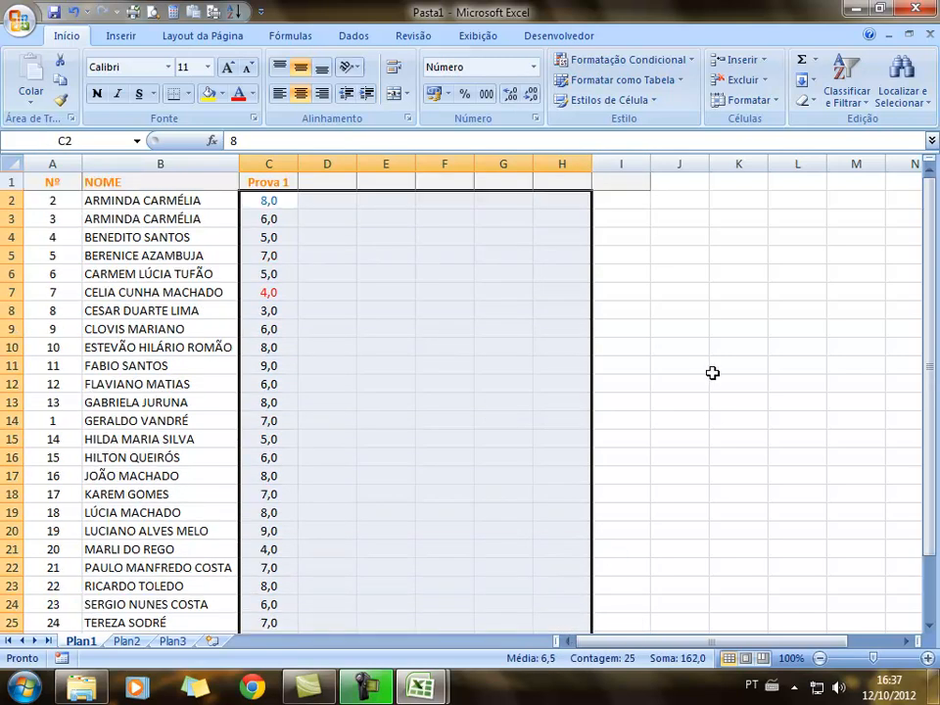
# Start a Highlight Cells 'Between' rule with limits 0 and 4,99
pyautogui.click(692, 60)
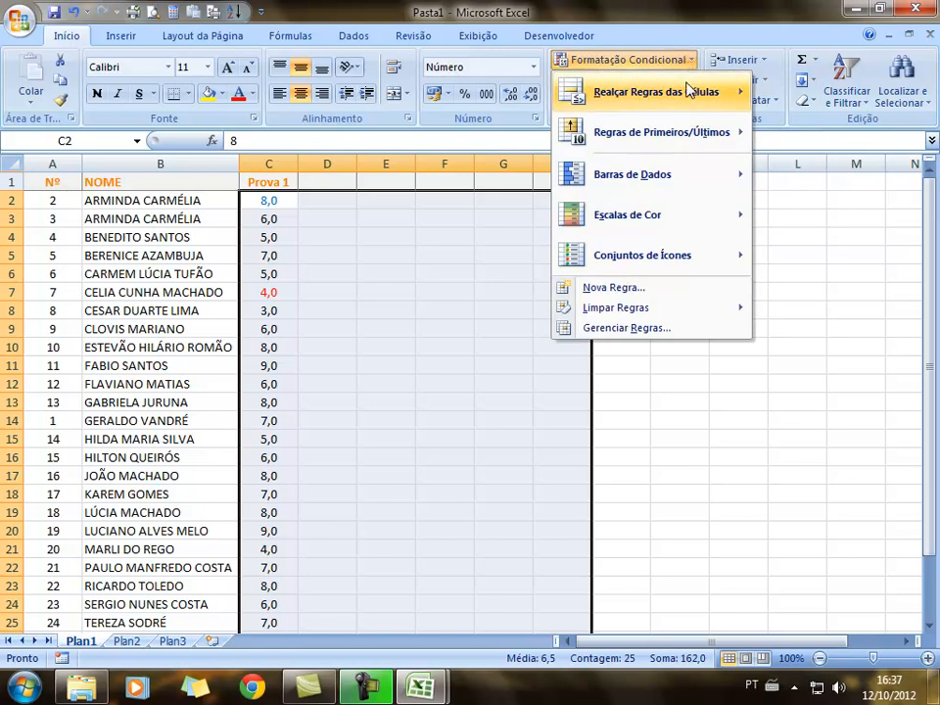
pyautogui.moveTo(689, 104)
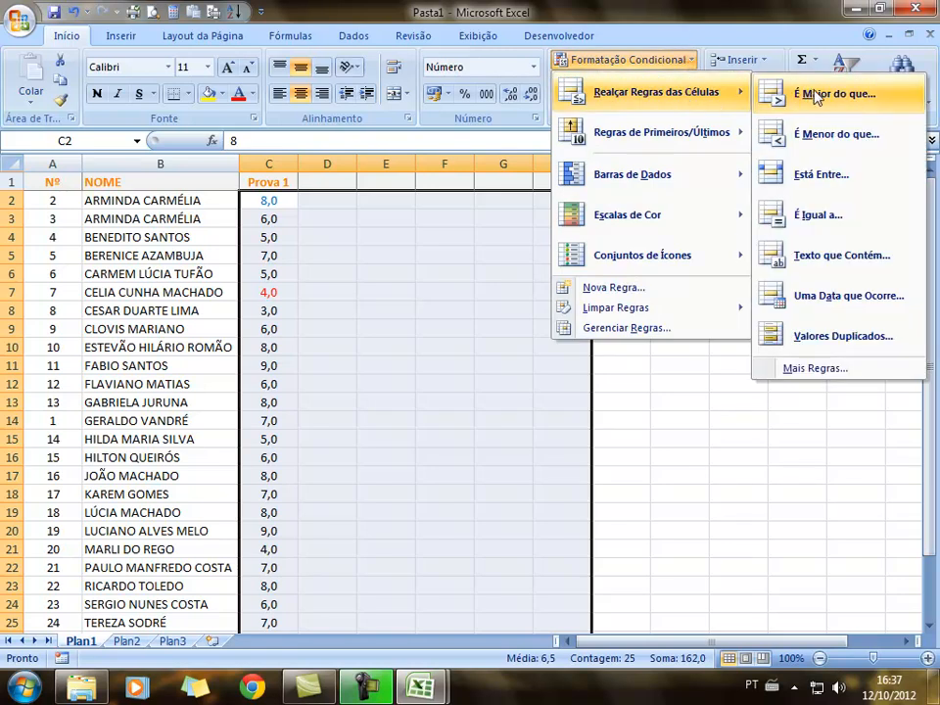
pyautogui.click(827, 184)
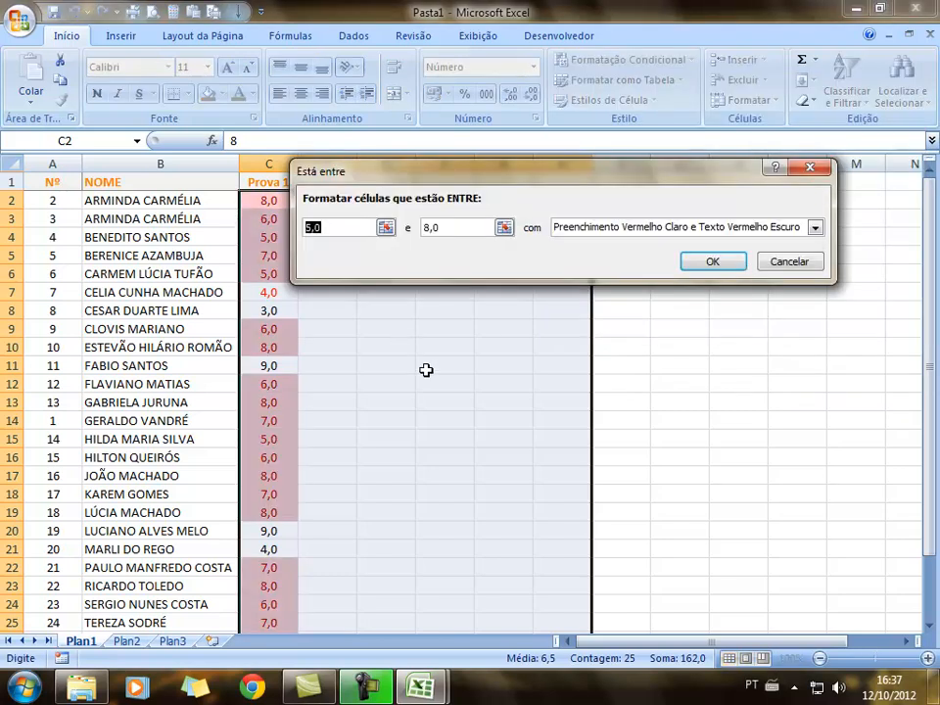
pyautogui.press('BackSpace')
pyautogui.write('0')
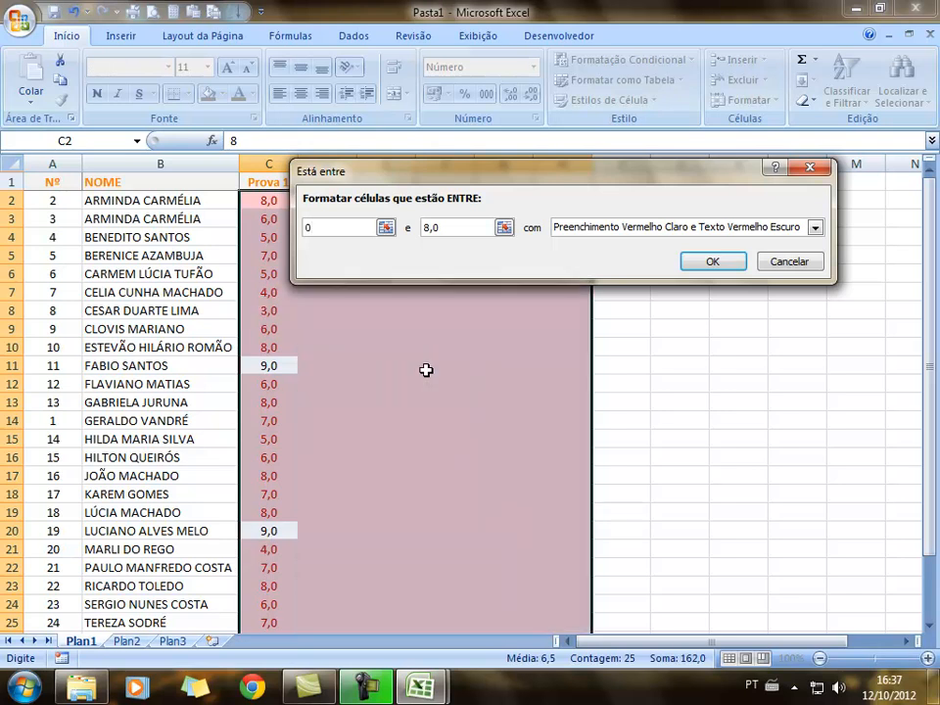
pyautogui.press('Tab')
pyautogui.write('4,99')
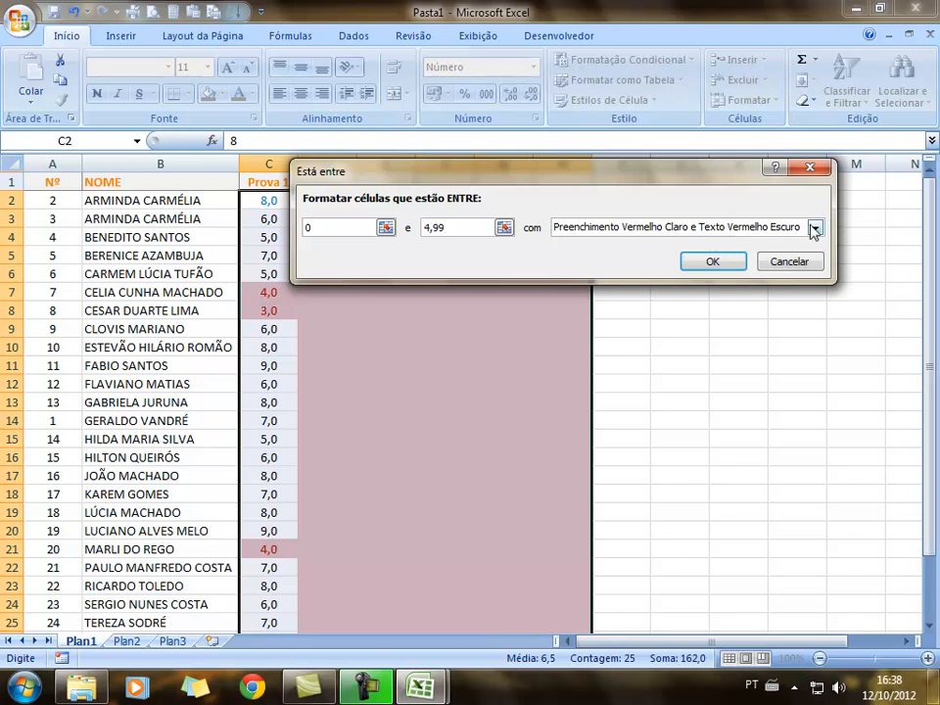
# Give the rule a custom red font format and apply it
pyautogui.click(814, 228)
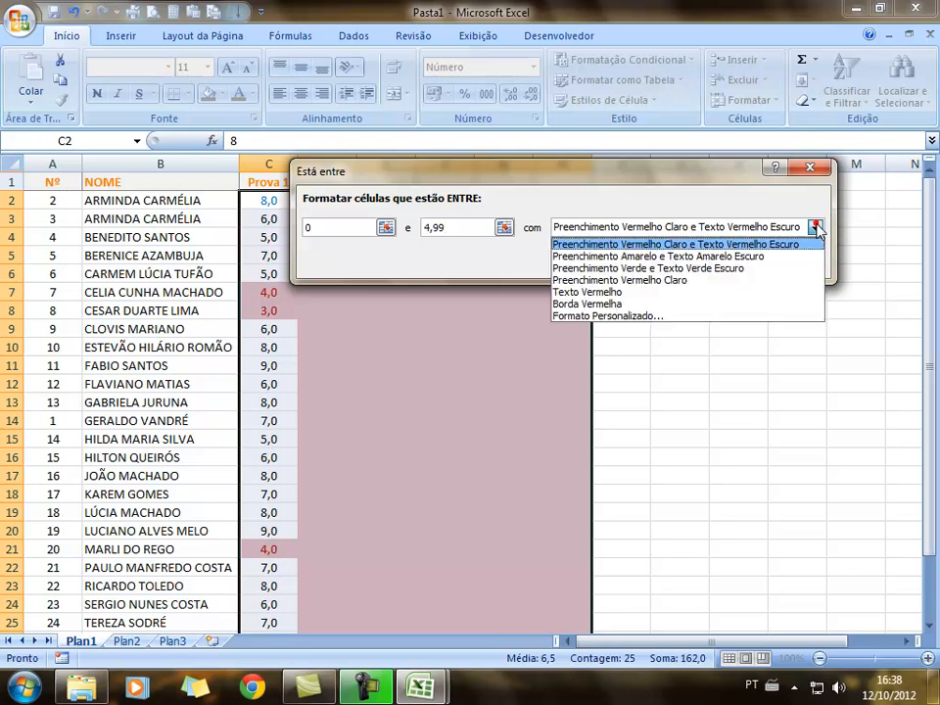
pyautogui.click(663, 316)
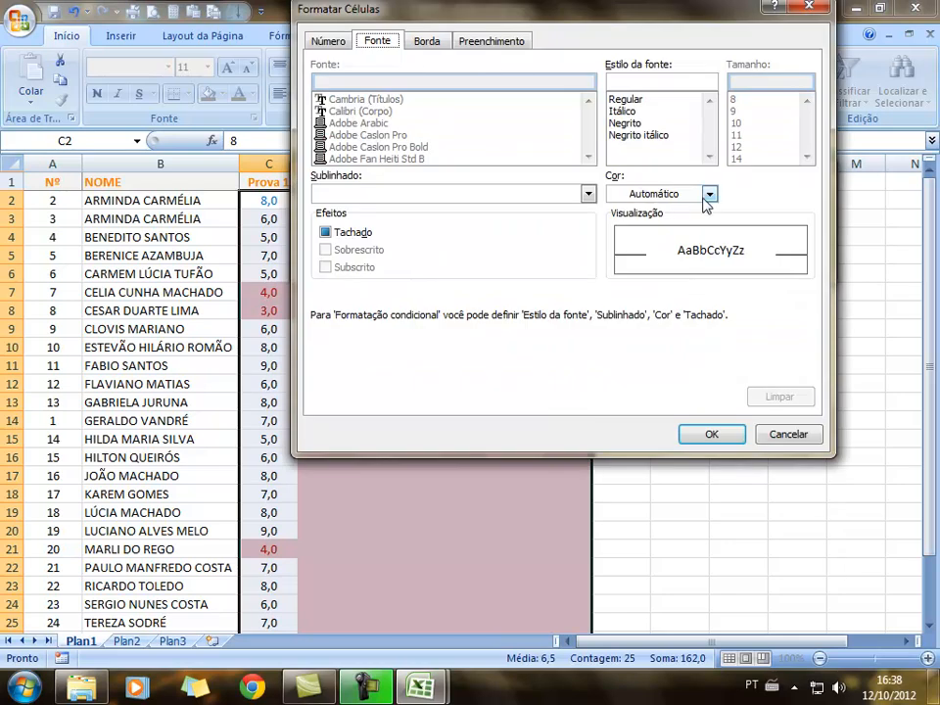
pyautogui.click(708, 193)
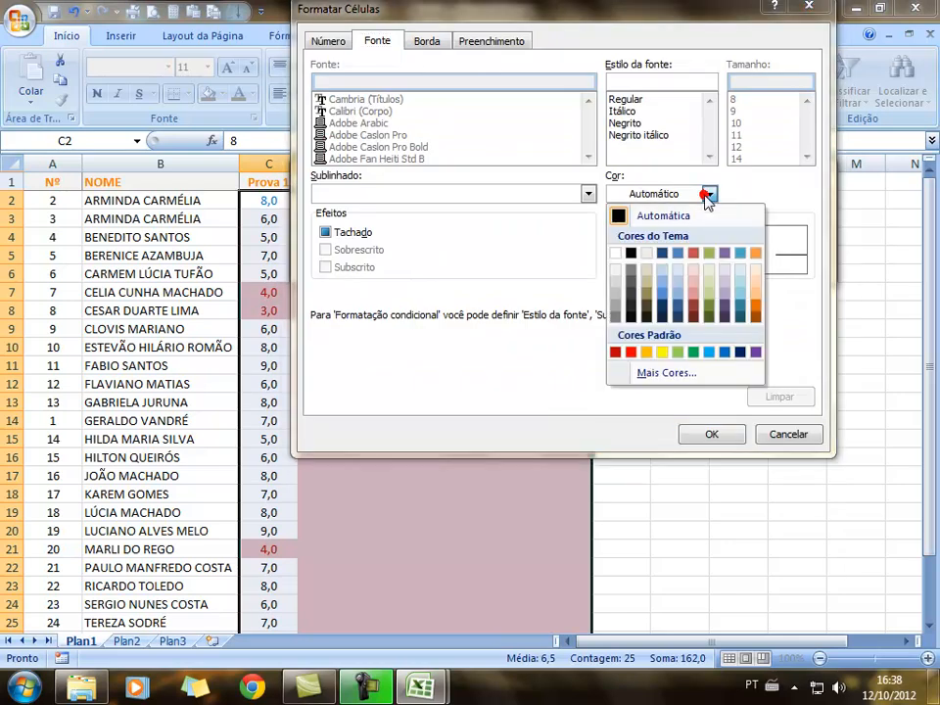
pyautogui.click(631, 352)
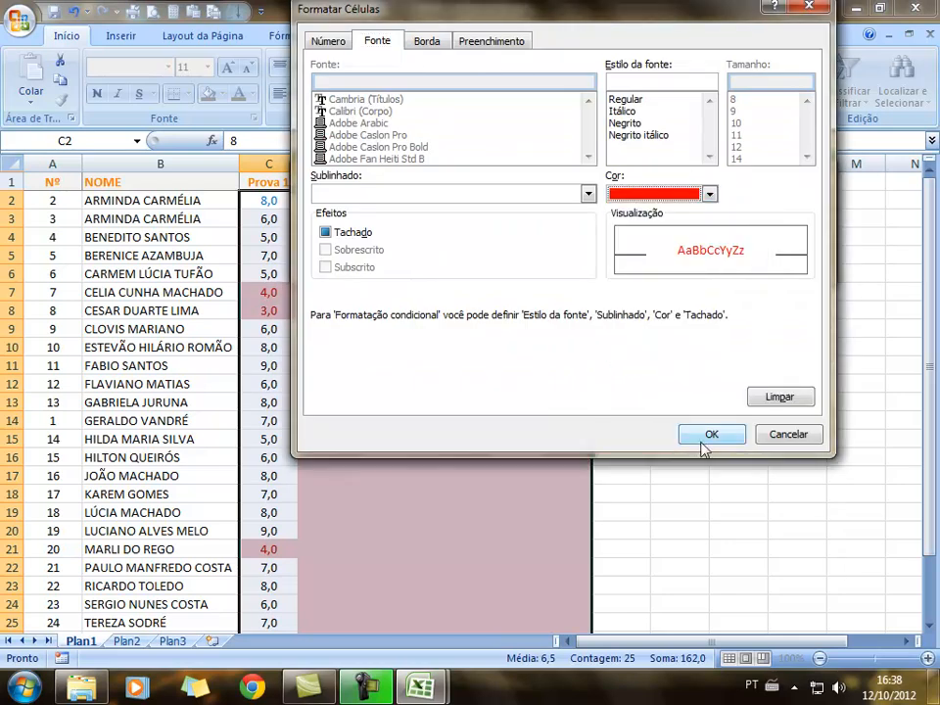
pyautogui.click(693, 435)
pyautogui.click(709, 262)
pyautogui.scroll(-2, 705, 311)
pyautogui.scroll(2, 706, 315)
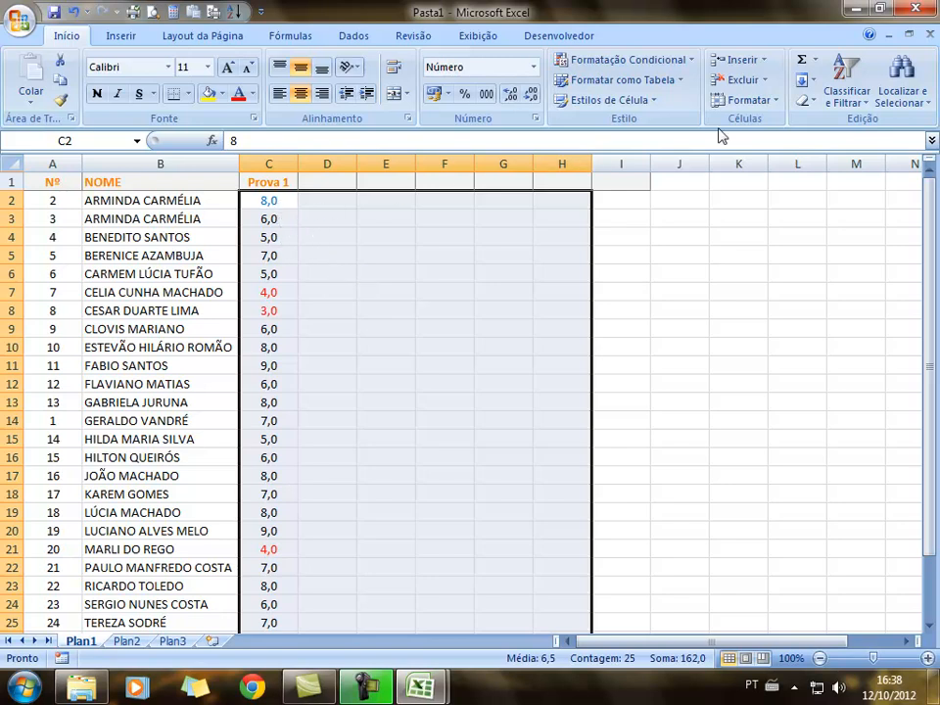
# Start a second Highlight Cells 'Between' rule with limits 5,0 and 10
pyautogui.click(692, 60)
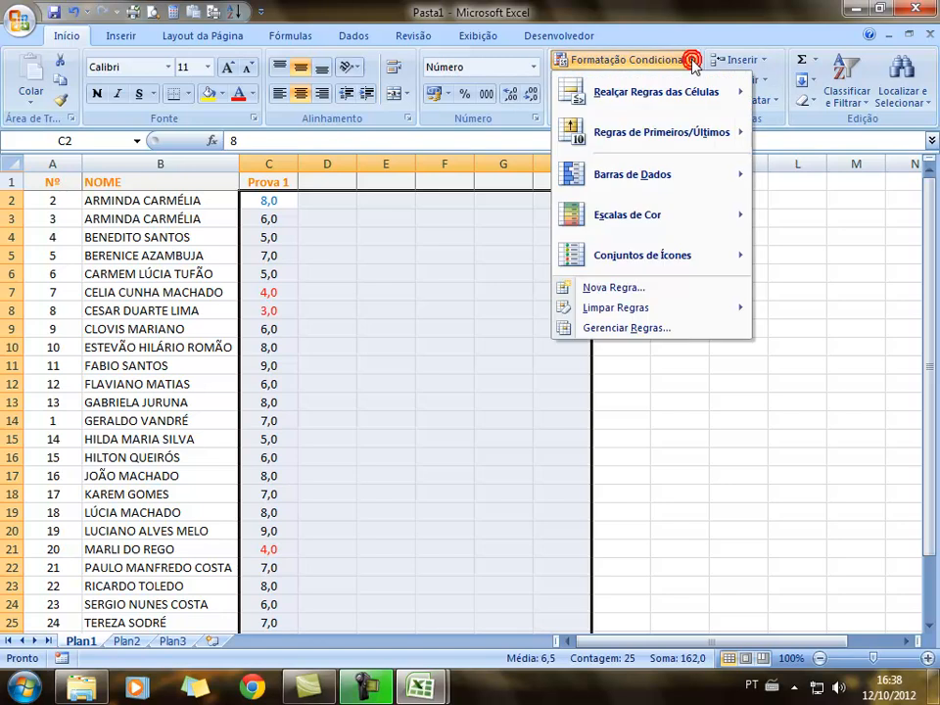
pyautogui.moveTo(683, 103)
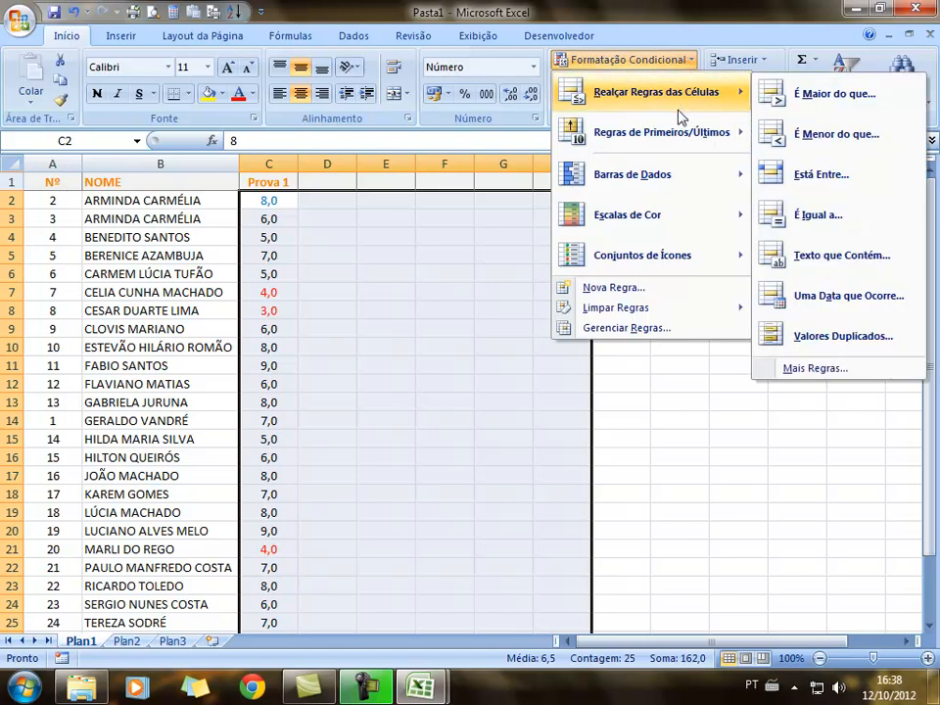
pyautogui.moveTo(648, 194)
pyautogui.click(819, 179)
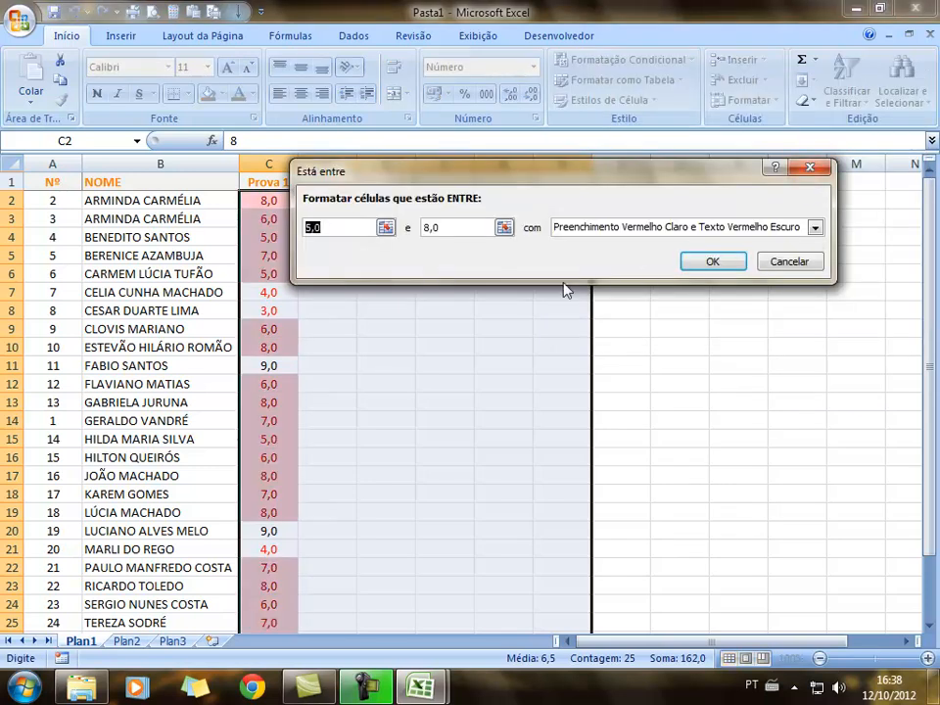
pyautogui.click(463, 231)
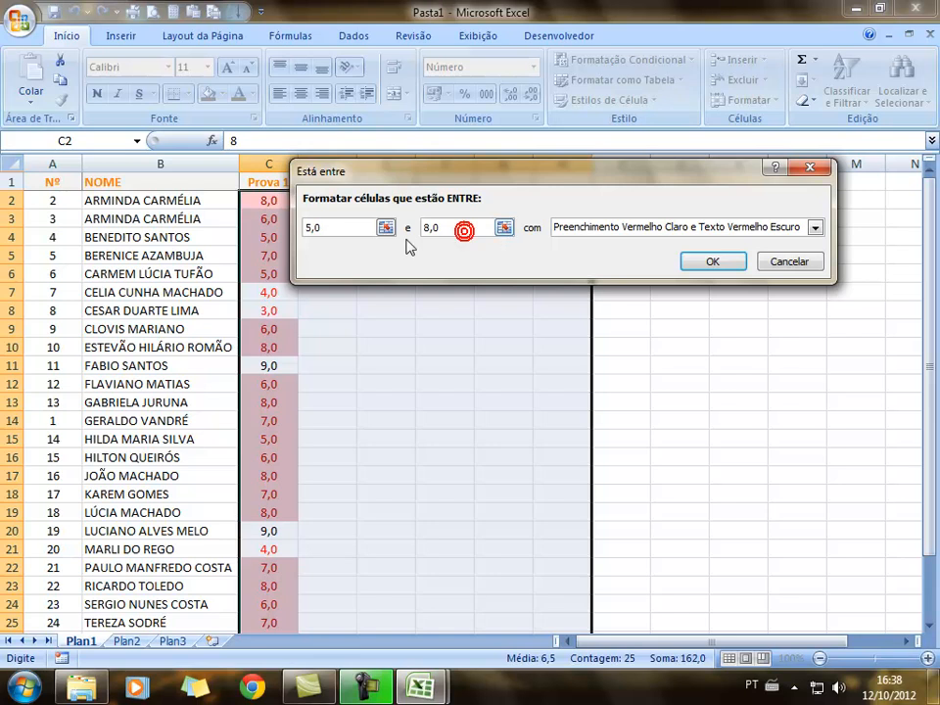
pyautogui.click(444, 227)
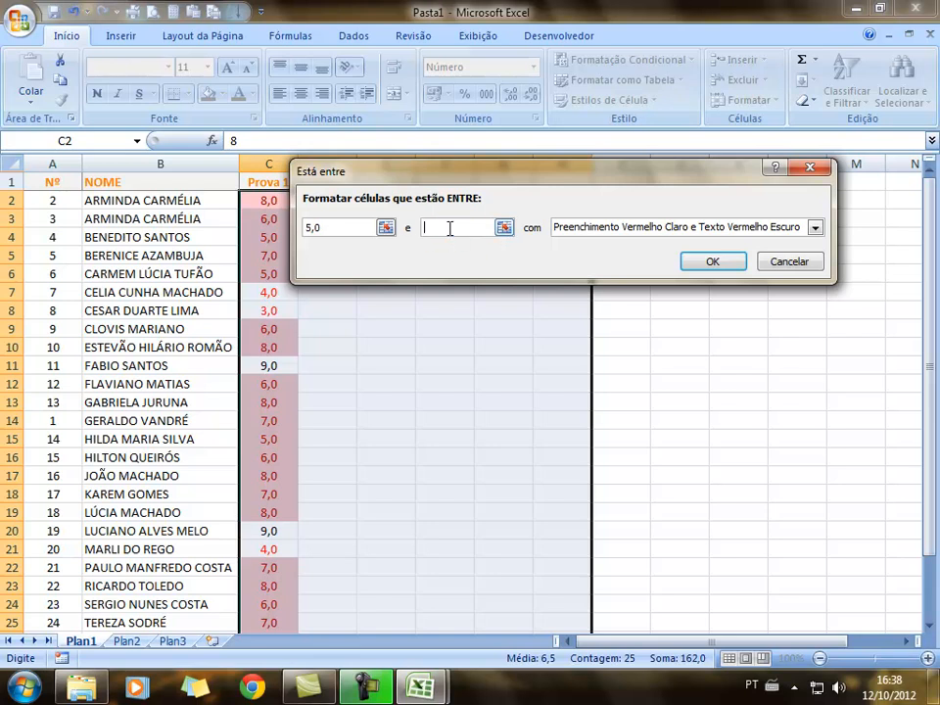
pyautogui.write('10')
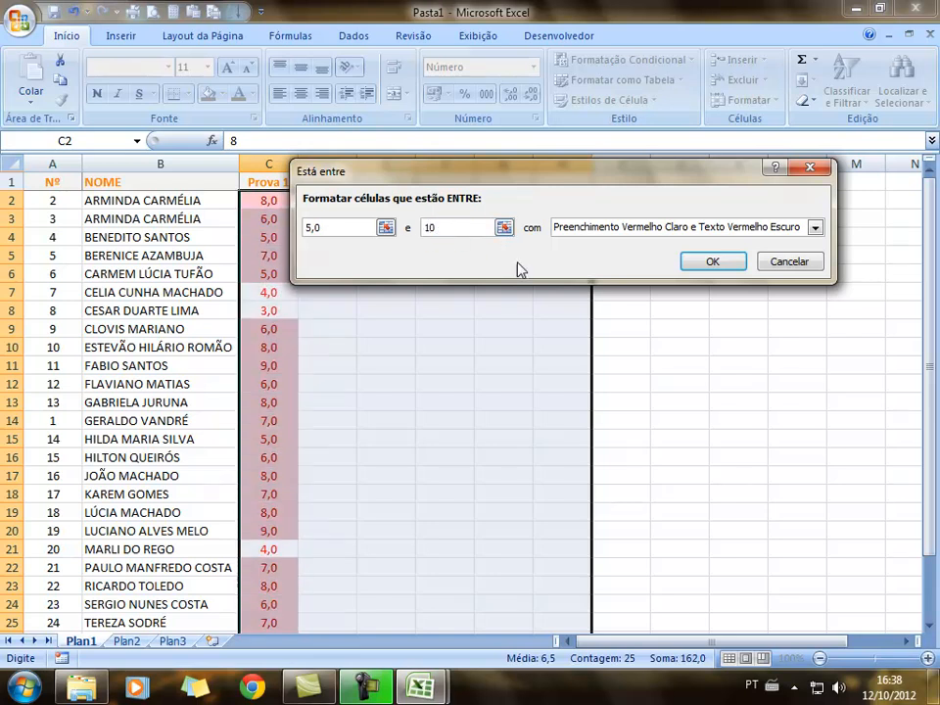
# Give the rule a custom blue font from More Colors and apply it
pyautogui.click(813, 228)
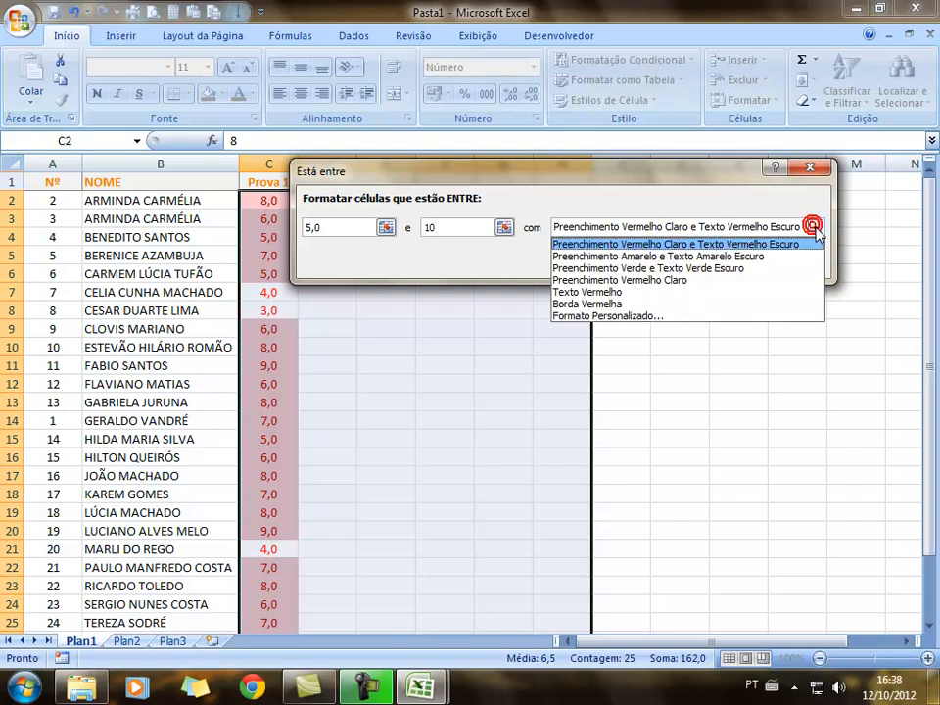
pyautogui.click(638, 316)
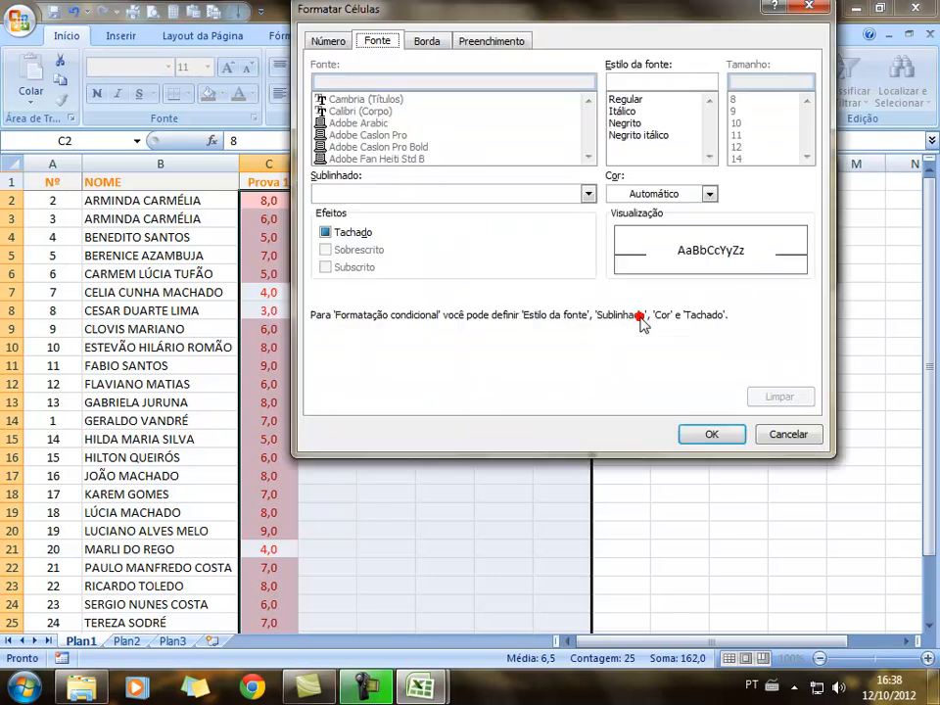
pyautogui.click(708, 194)
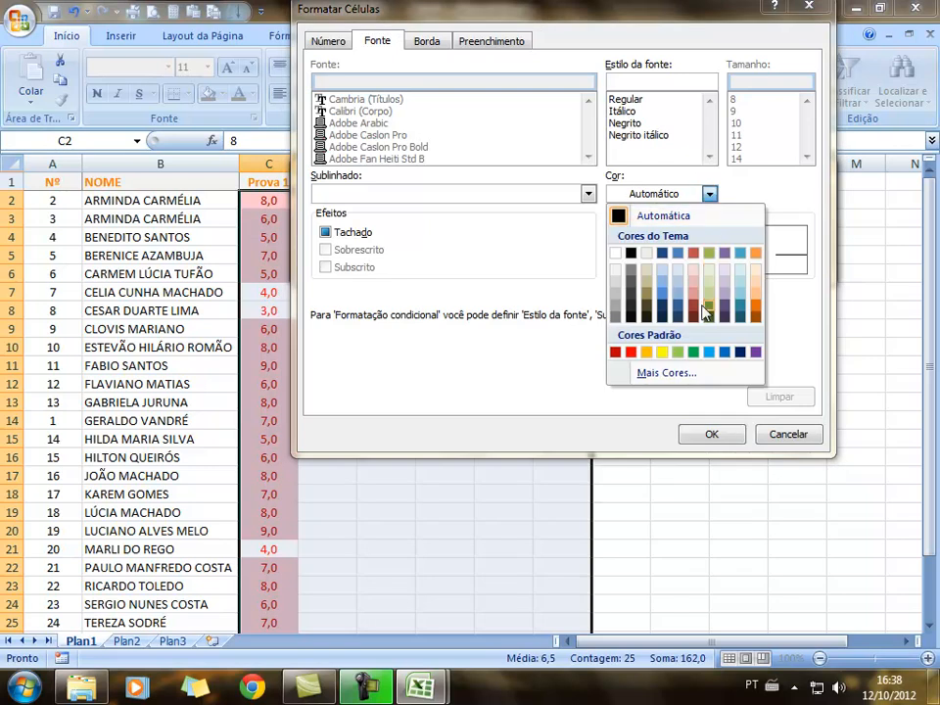
pyautogui.click(665, 373)
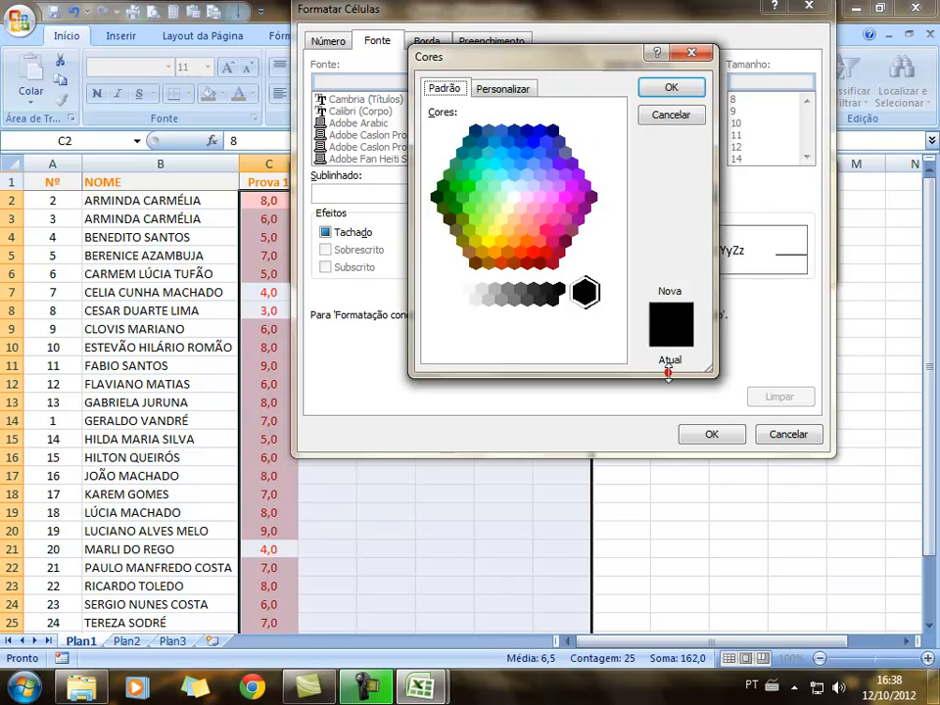
pyautogui.click(532, 142)
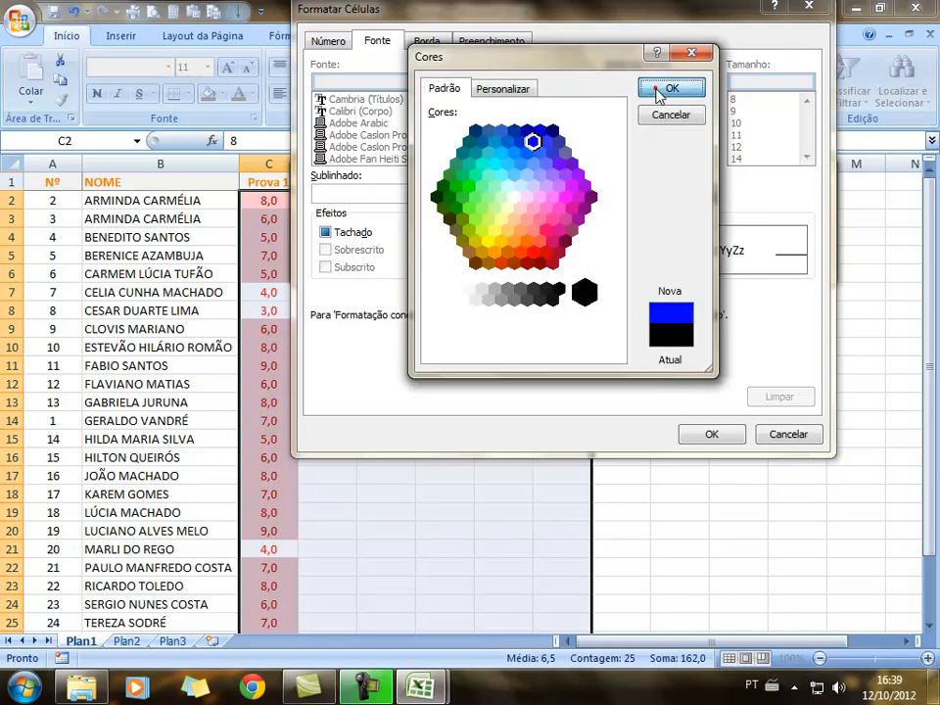
pyautogui.click(665, 88)
pyautogui.click(720, 431)
pyautogui.click(720, 263)
pyautogui.click(690, 384)
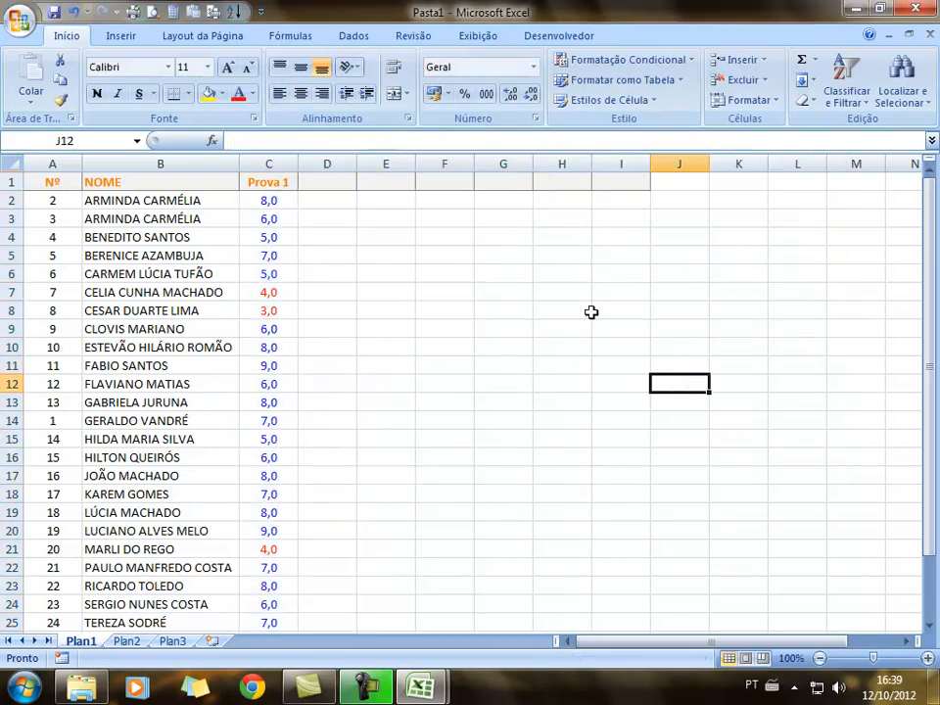
# Enter test grades 6 in G9, 2 in F6 and 8 in G4
pyautogui.click(488, 327)
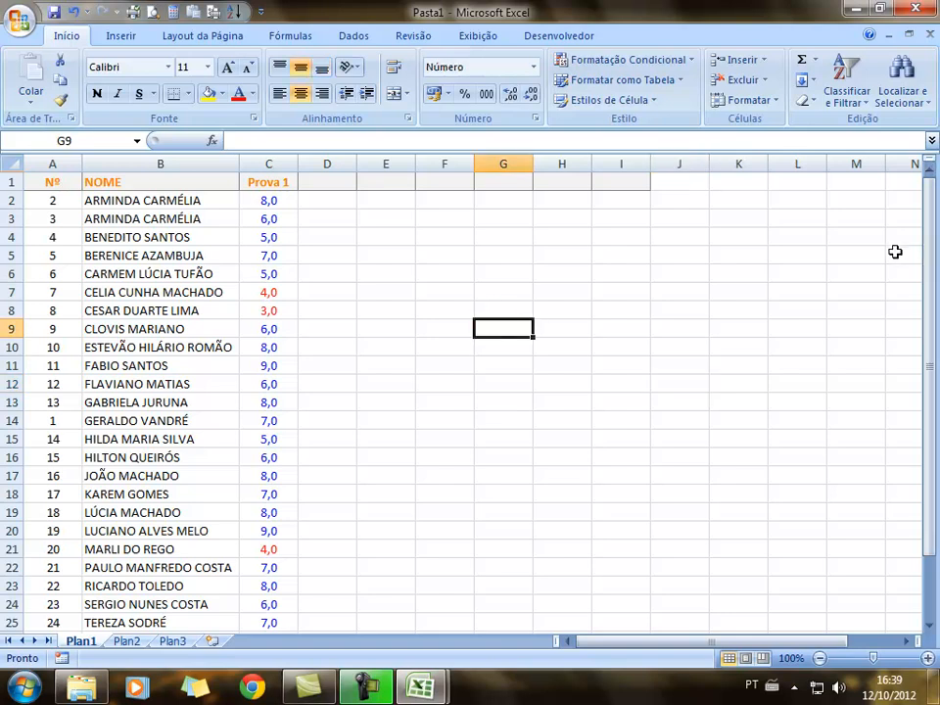
pyautogui.write('6')
pyautogui.press('Return')
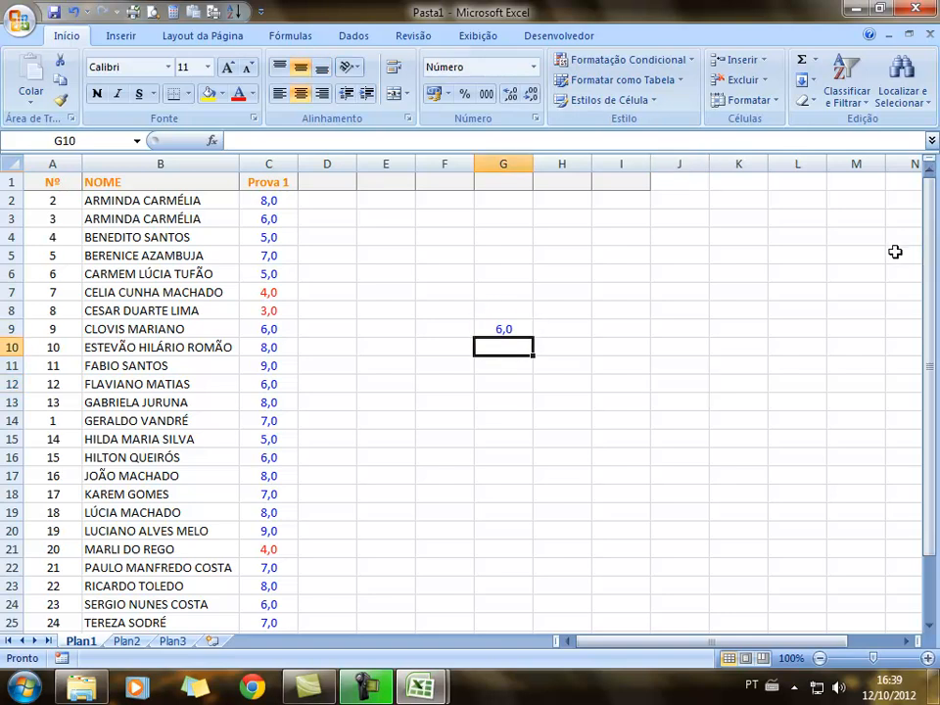
pyautogui.click(430, 273)
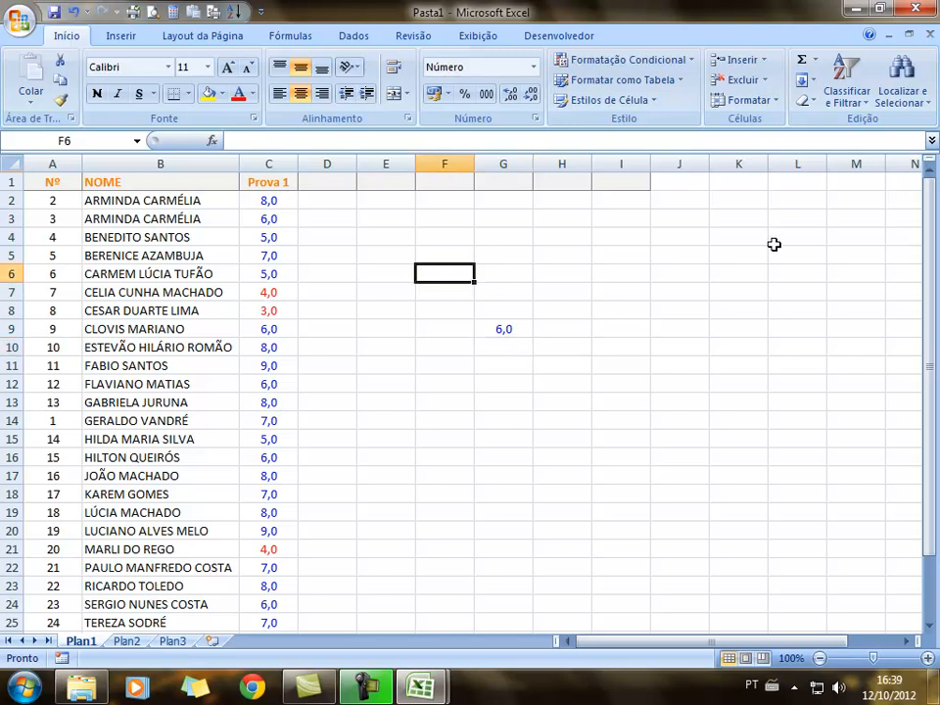
pyautogui.write('2')
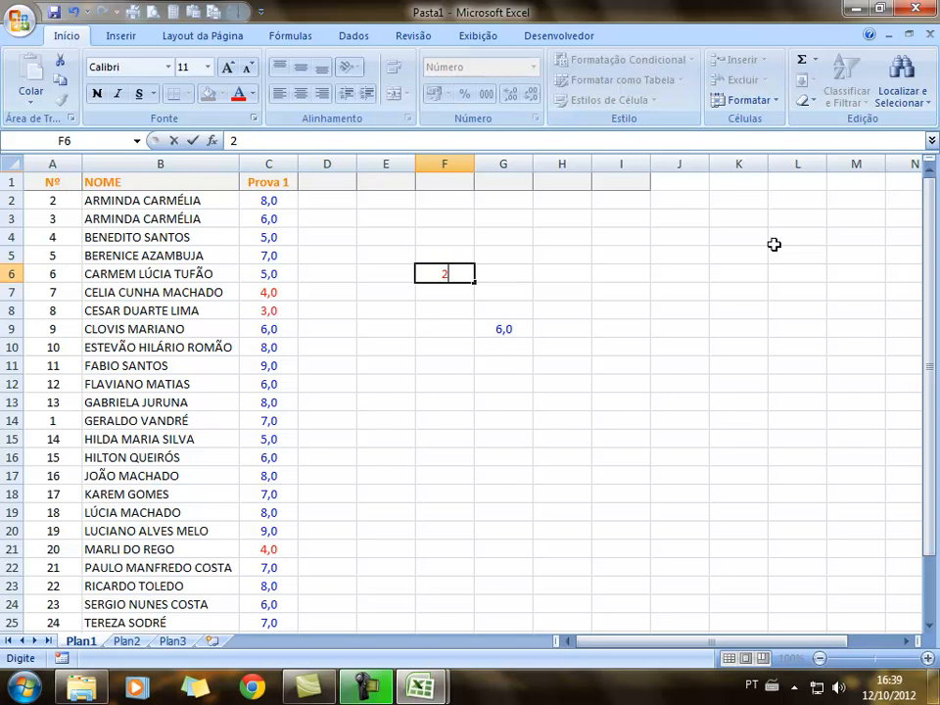
pyautogui.press('Return')
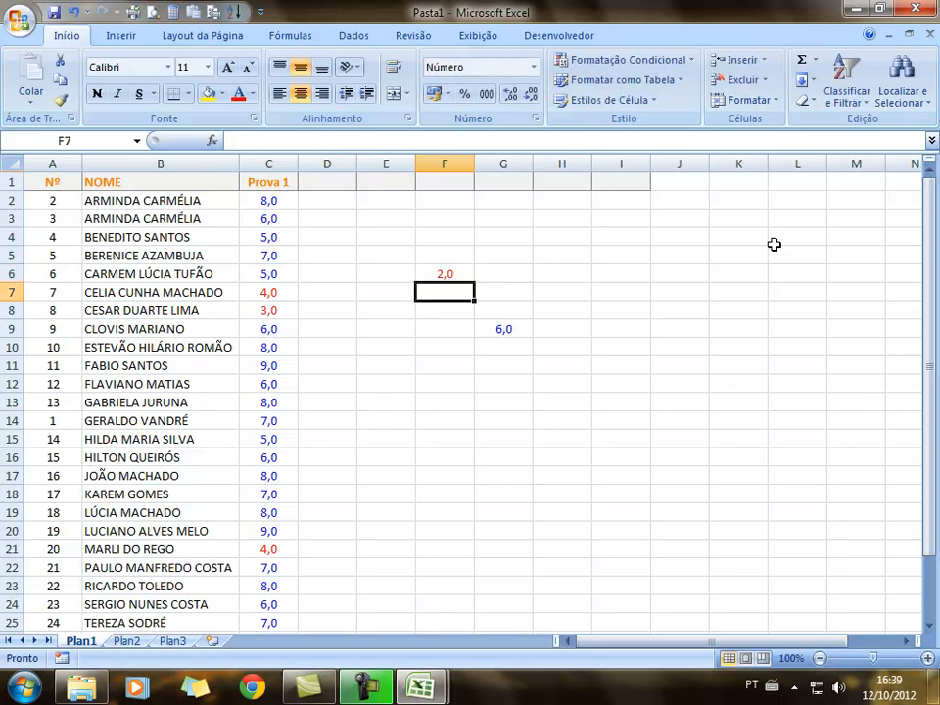
pyautogui.click(504, 241)
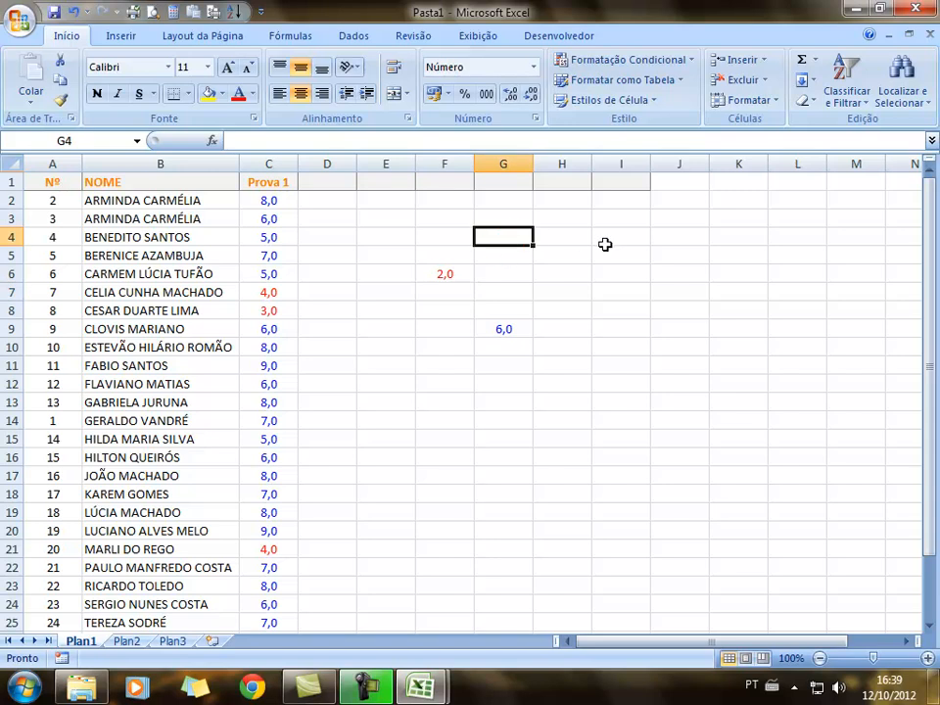
pyautogui.write('8')
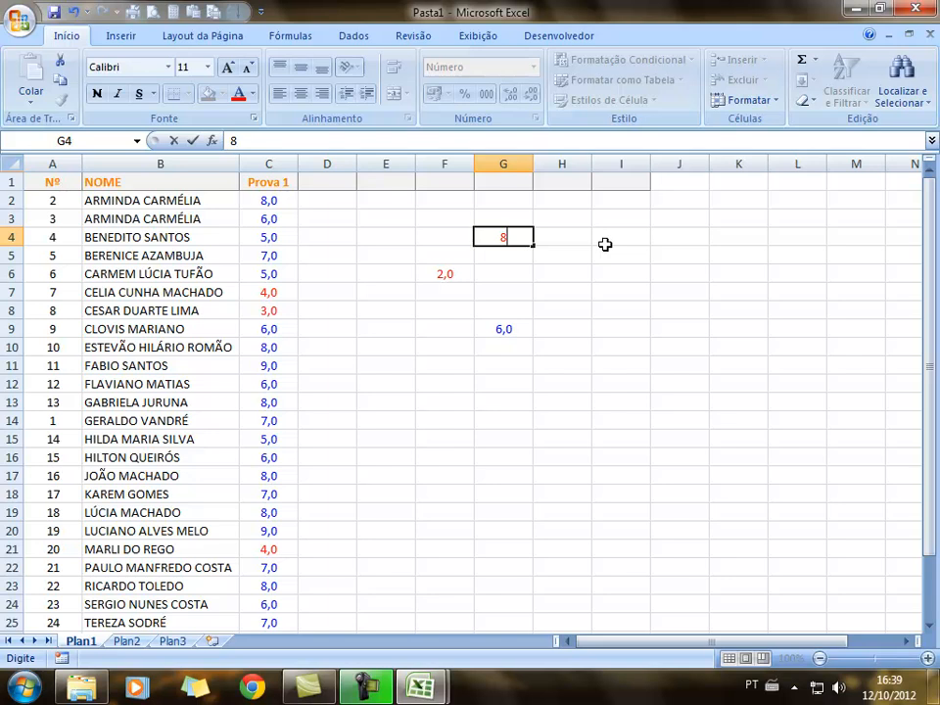
pyautogui.press('Return')
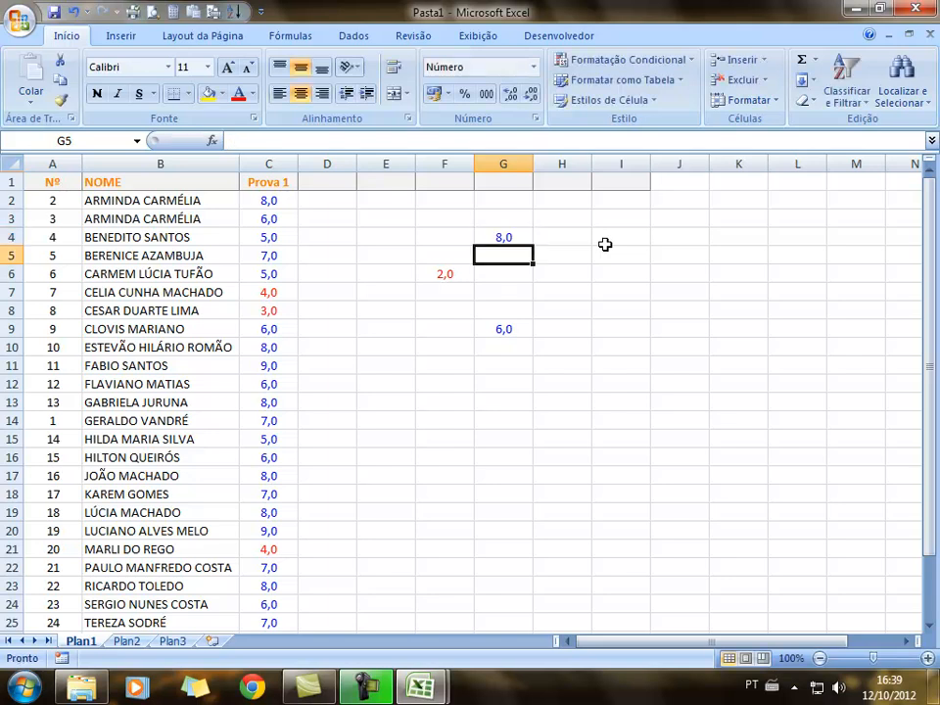
# Clear the test grades from E4:H12
pyautogui.moveTo(382, 237); pyautogui.dragTo(563, 386)
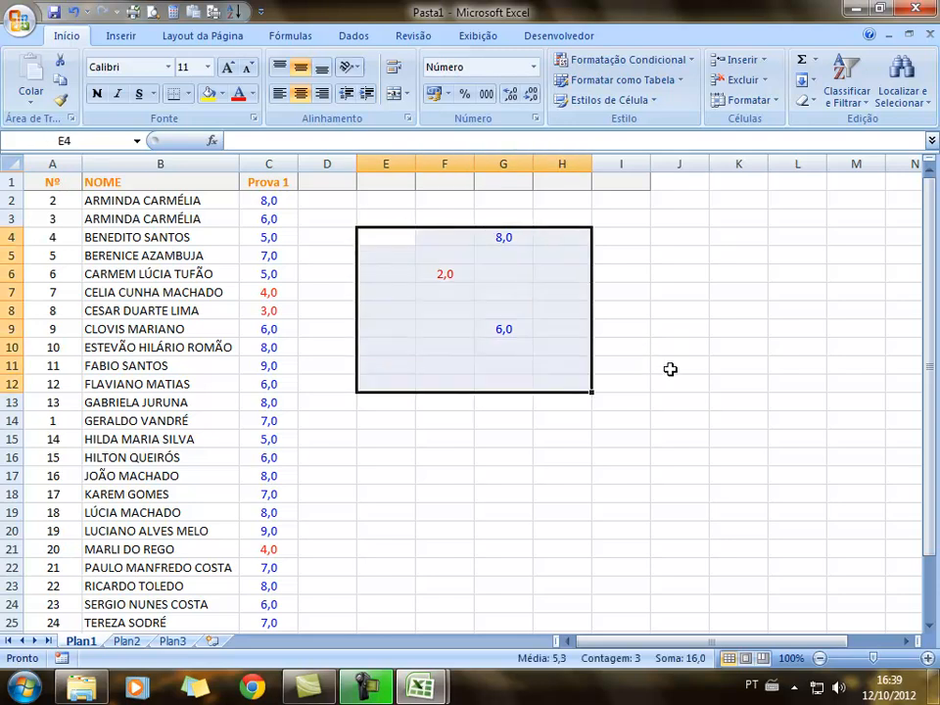
pyautogui.press('Delete')
pyautogui.click(714, 389)
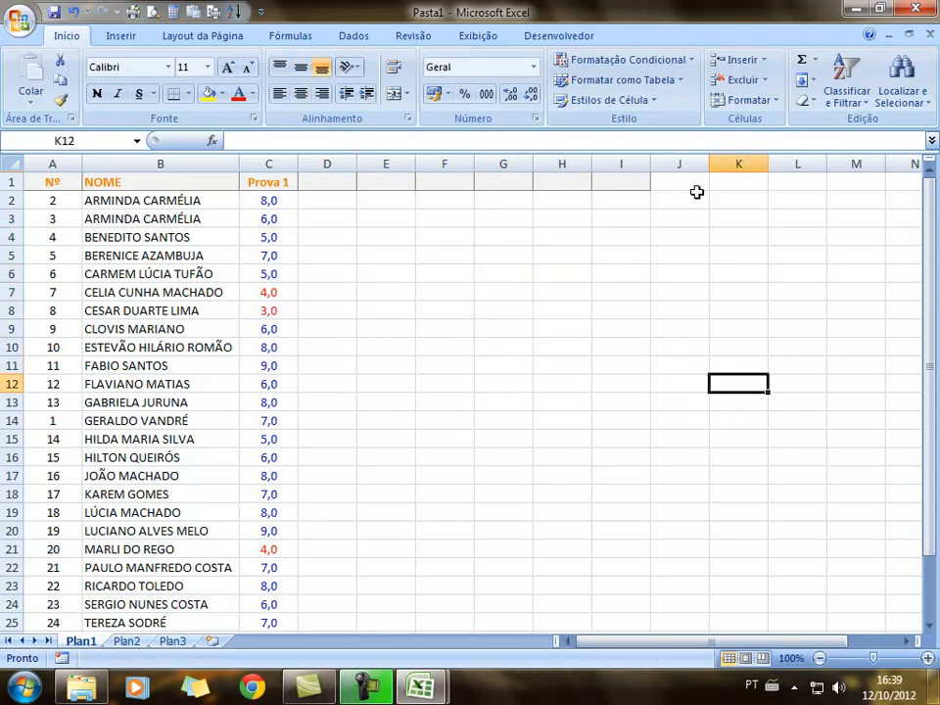
# Enter the header 'Faltas' in I1 and center it
pyautogui.click(635, 184)
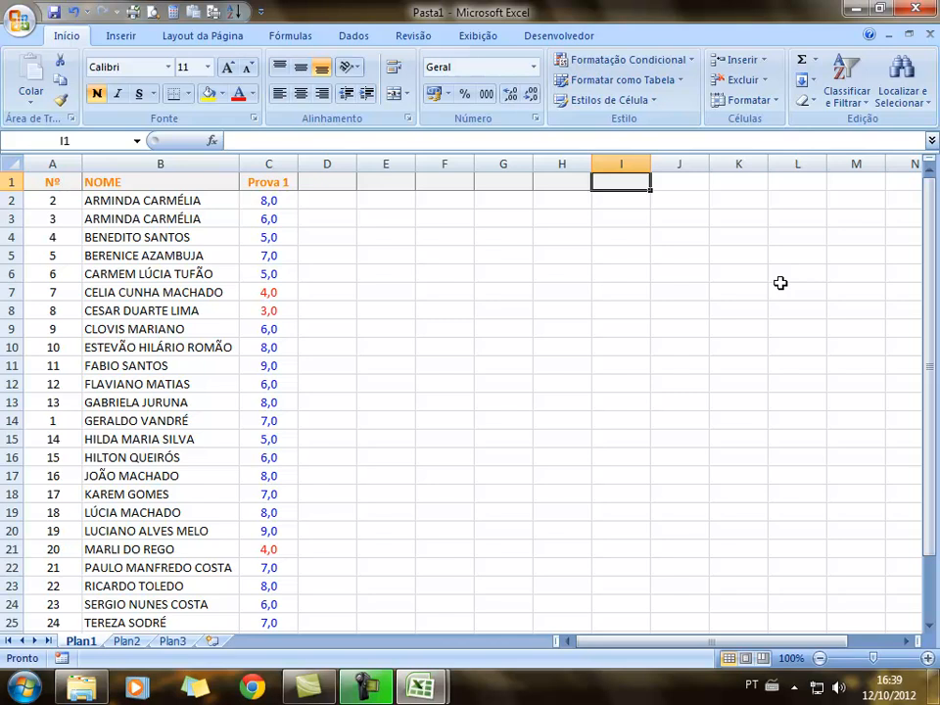
pyautogui.write('Faltas')
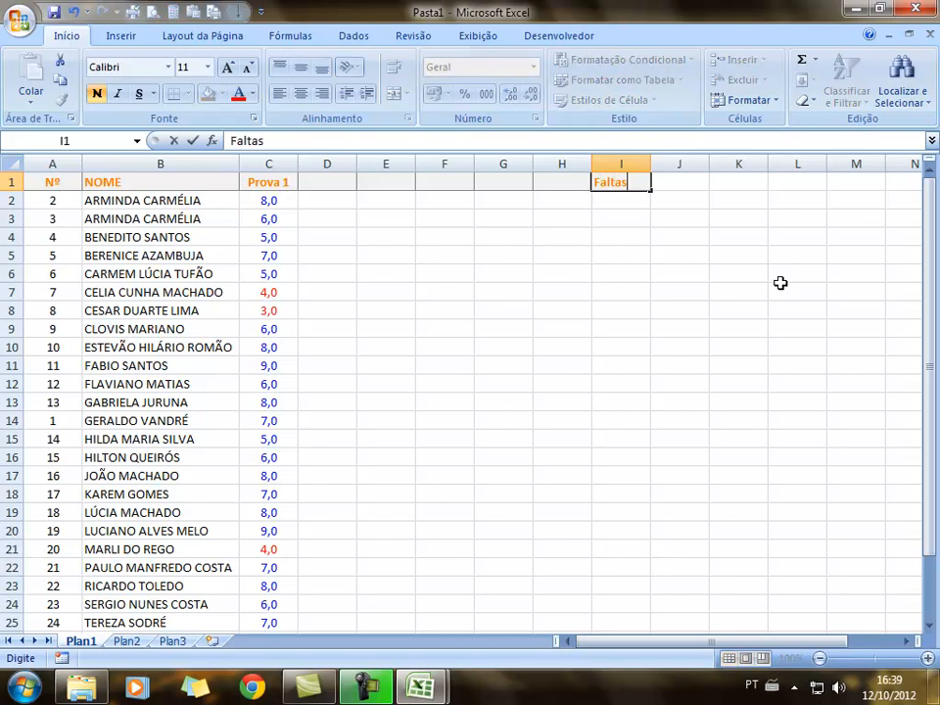
pyautogui.click(740, 286)
pyautogui.click(609, 186)
pyautogui.click(300, 93)
pyautogui.click(502, 255)
# Enter absence counts 2, 4, 6 and 0 in I2:I5
pyautogui.click(616, 201)
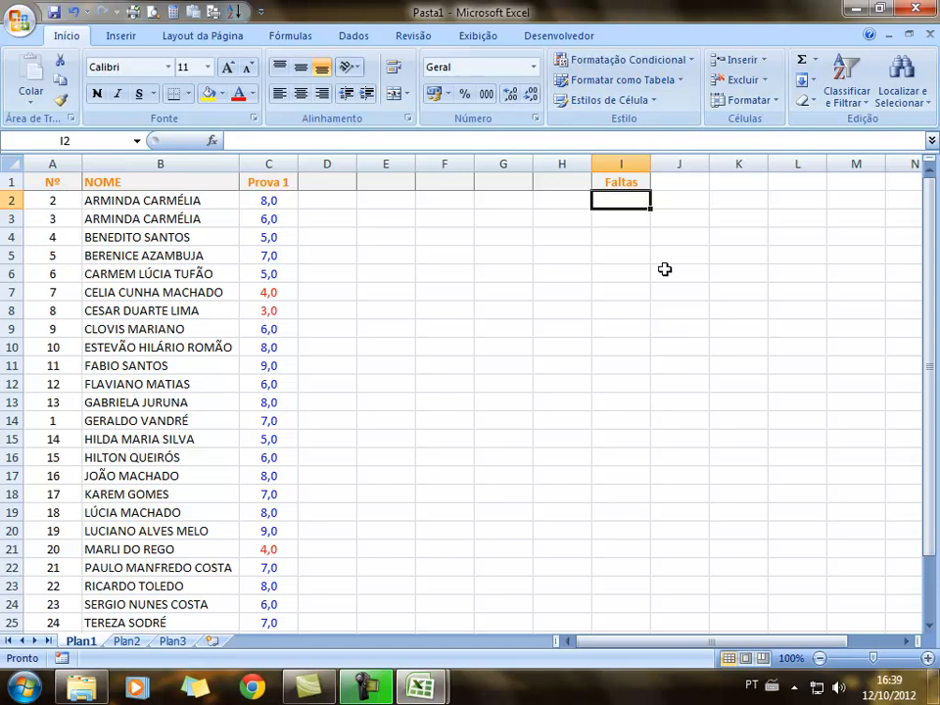
pyautogui.write('2')
pyautogui.press('Return')
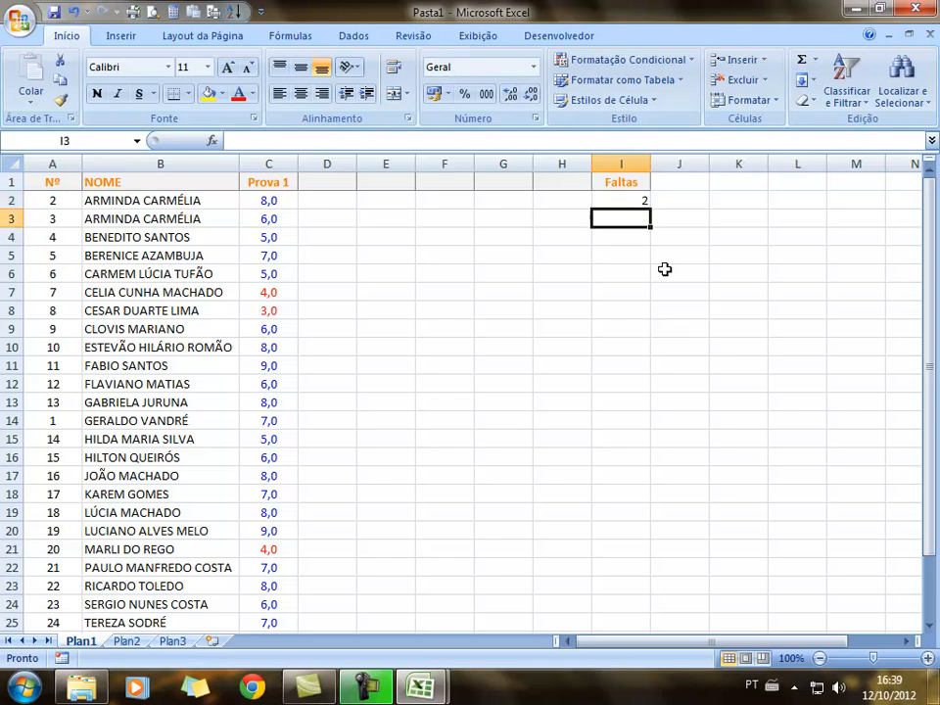
pyautogui.write('4')
pyautogui.press('Return')
pyautogui.write('6')
pyautogui.press('Return')
pyautogui.write('0')
pyautogui.press('Return')
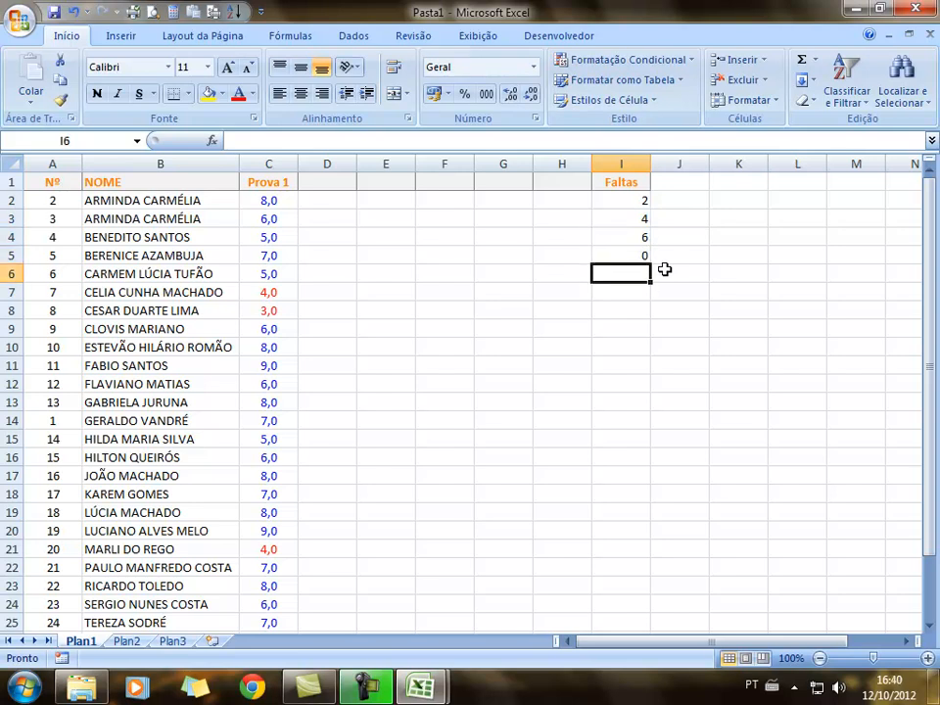
pyautogui.click(614, 258)
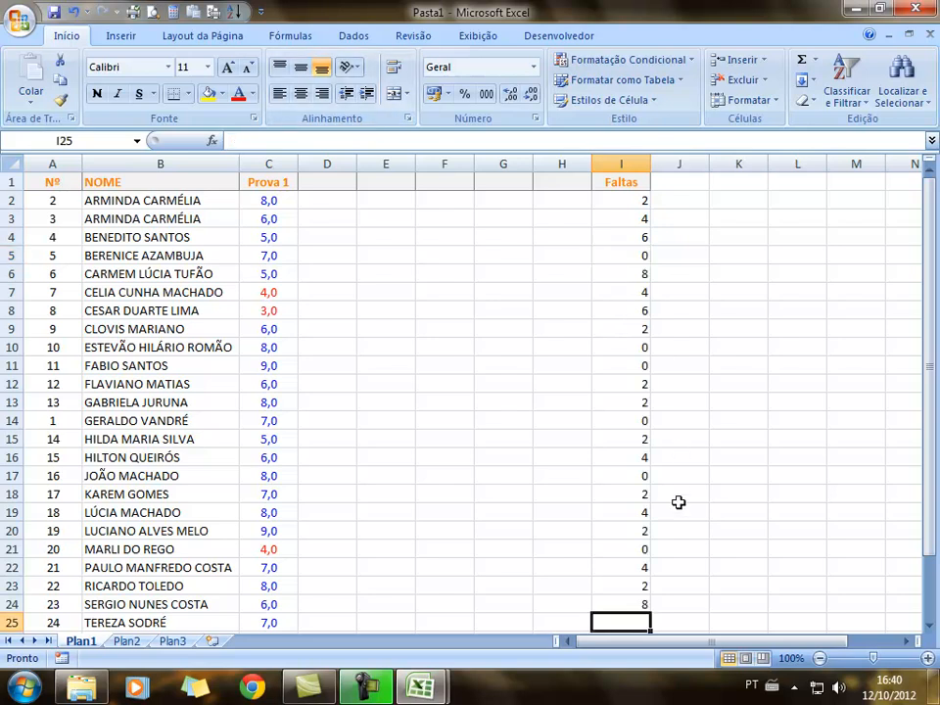
# Enter absence counts 2 and 4 in I25 and I26
pyautogui.scroll(-2, 677, 494)
pyautogui.click(629, 508)
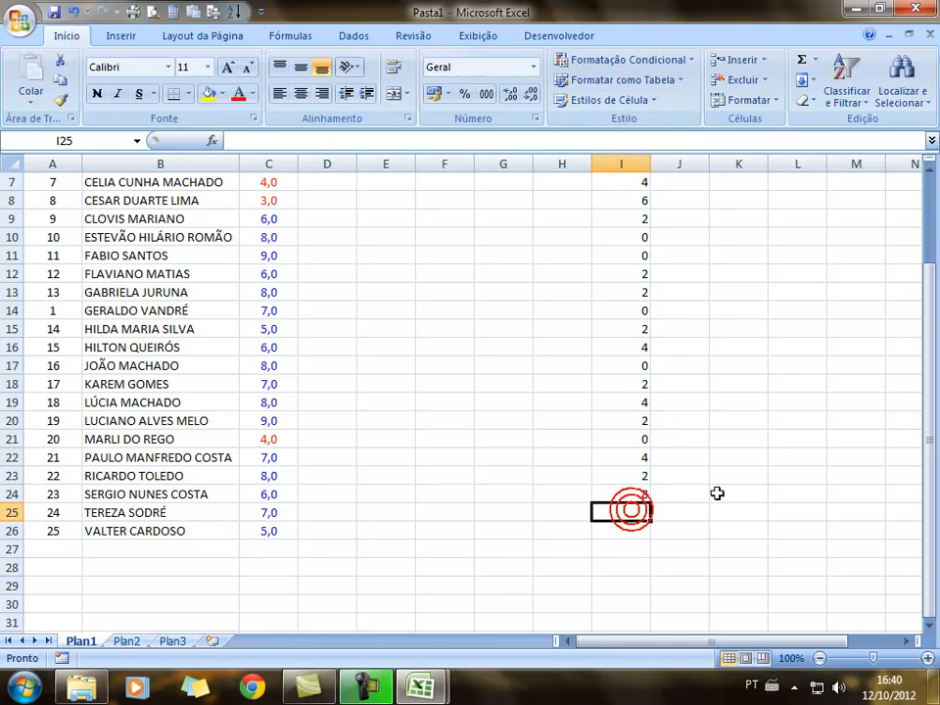
pyautogui.write('2')
pyautogui.press('Return')
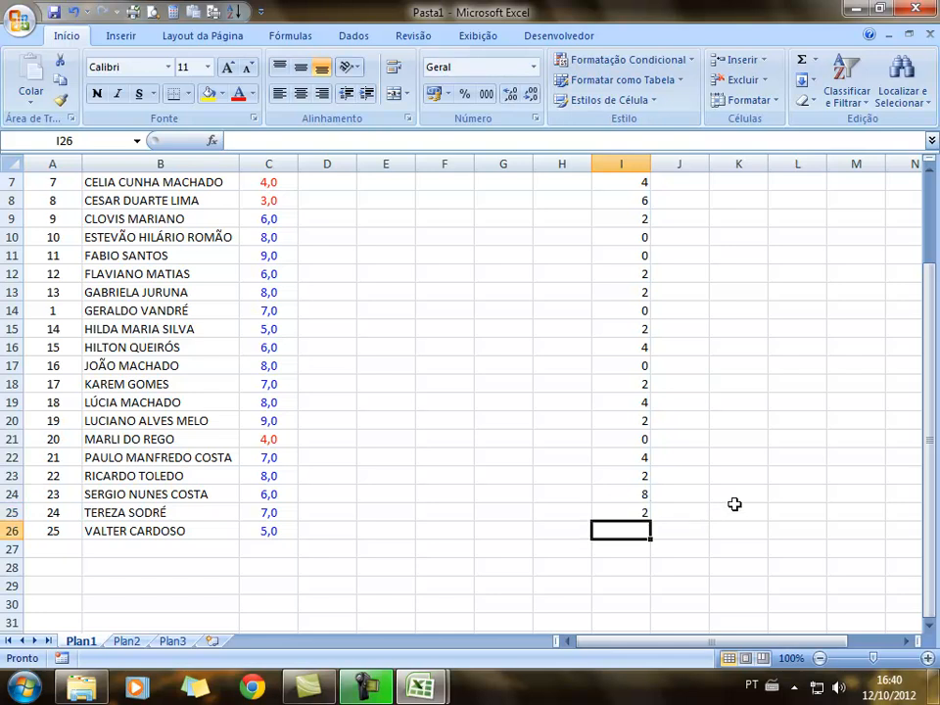
pyautogui.write('4')
pyautogui.press('Return')
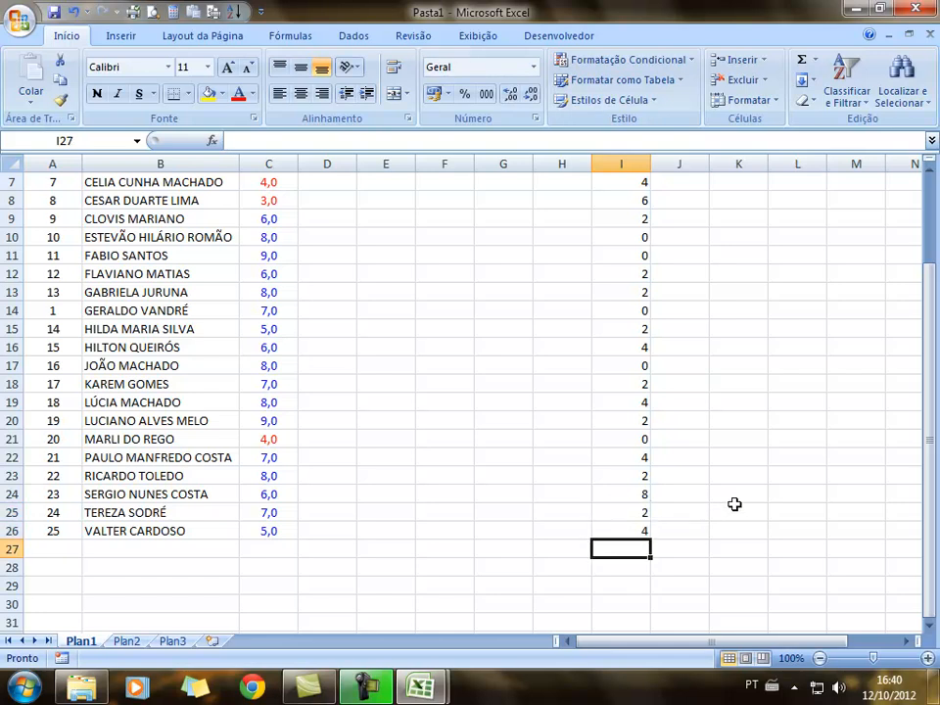
pyautogui.scroll(2, 734, 504)
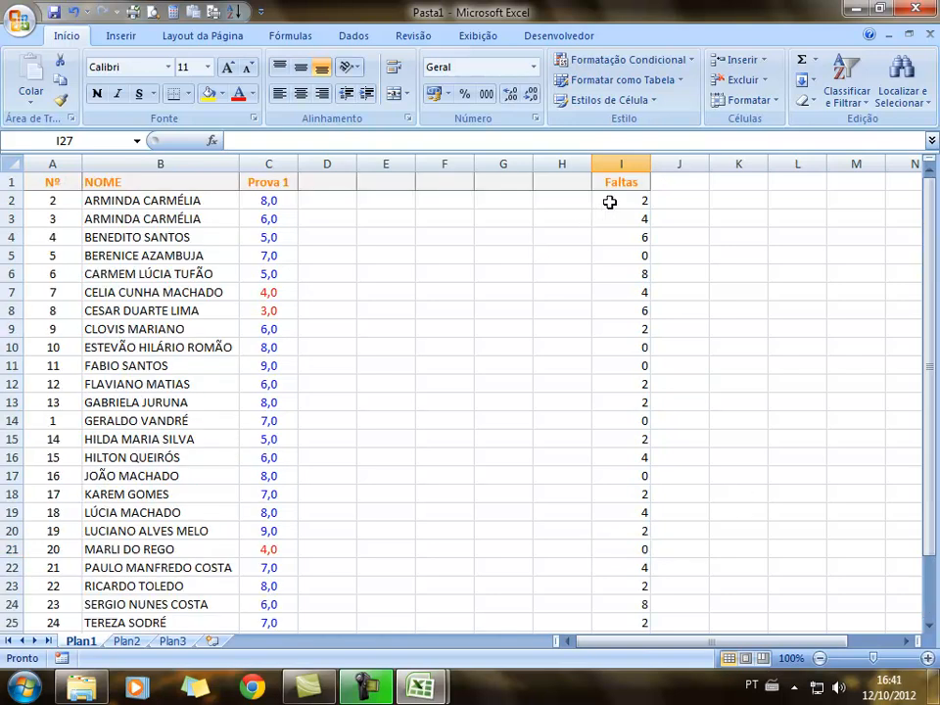
# Center the absence values in I2:I26 horizontally and vertically
pyautogui.moveTo(631, 200); pyautogui.dragTo(630, 558)
pyautogui.click(300, 93)
pyautogui.click(300, 69)
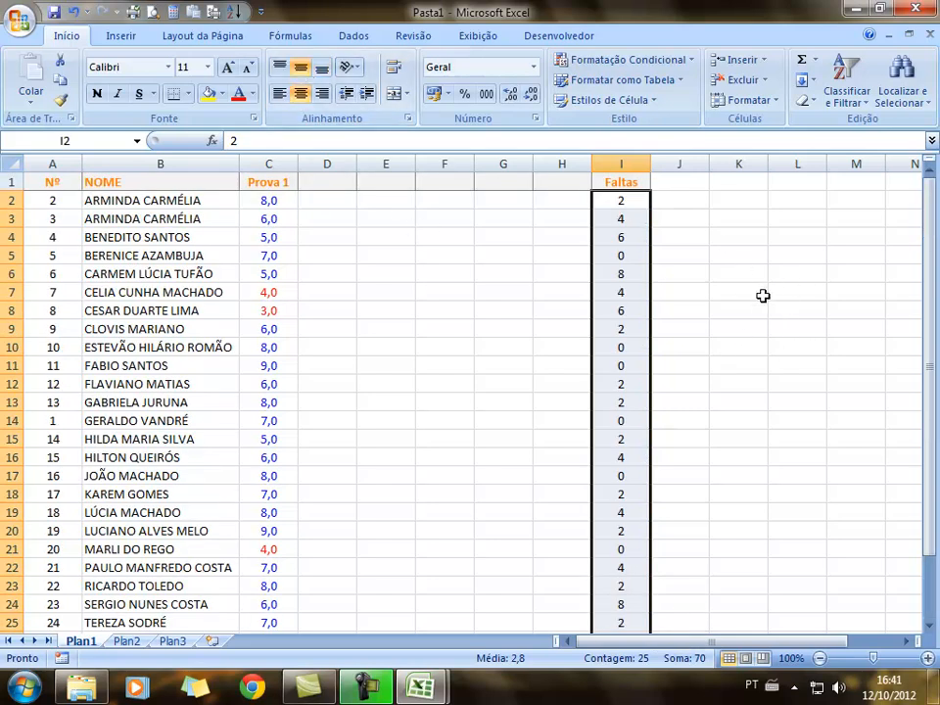
pyautogui.click(642, 234)
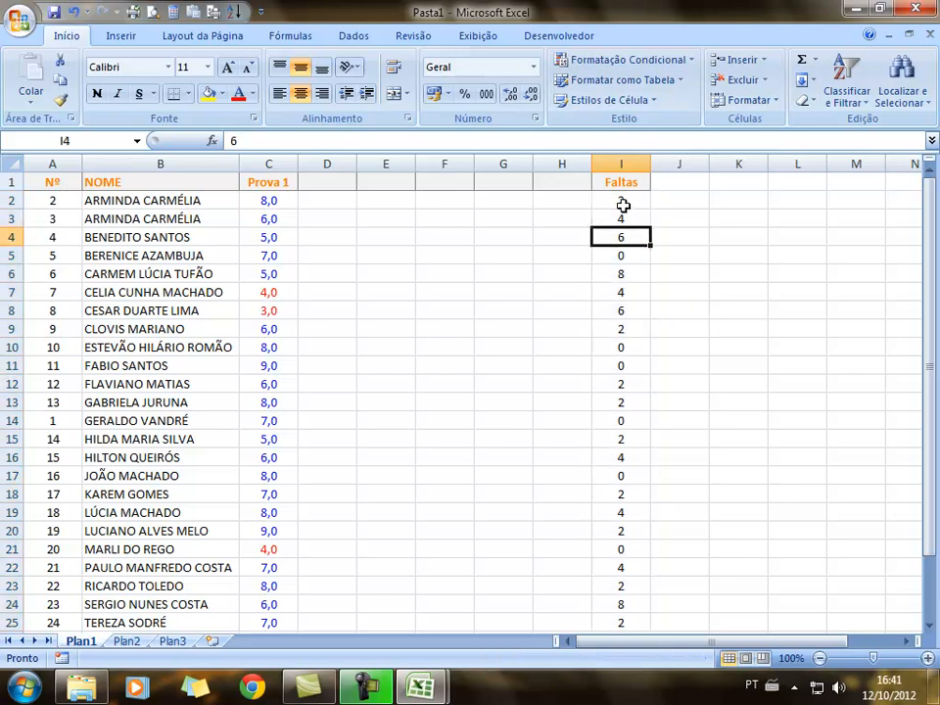
pyautogui.click(624, 201)
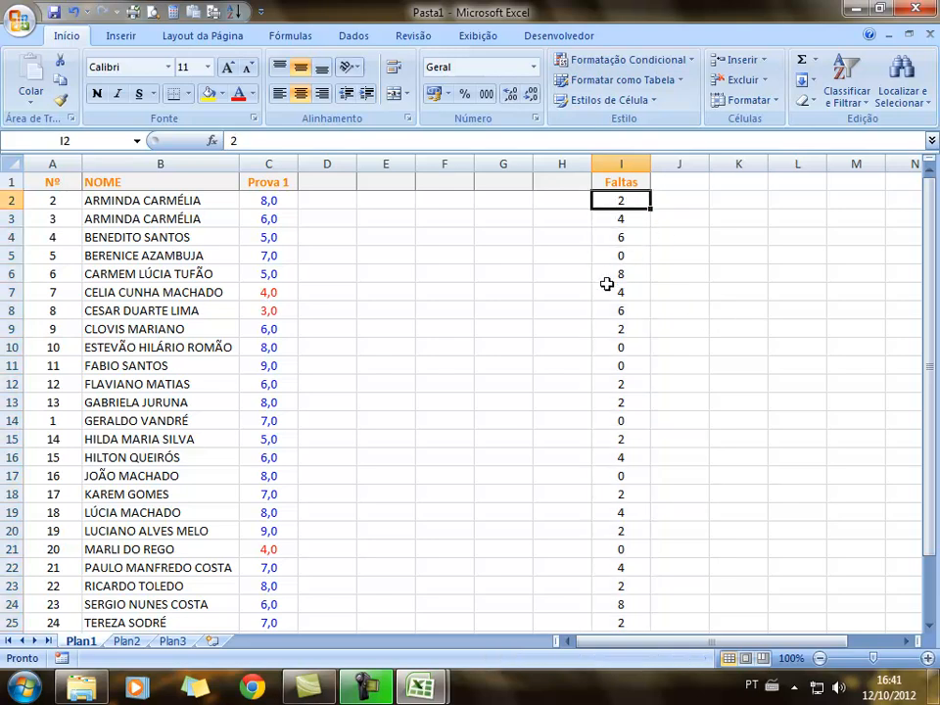
pyautogui.click(665, 260)
# Apply the Número format to the absences in I2:I26
pyautogui.moveTo(624, 207); pyautogui.dragTo(621, 608)
pyautogui.scroll(1, 460, 274)
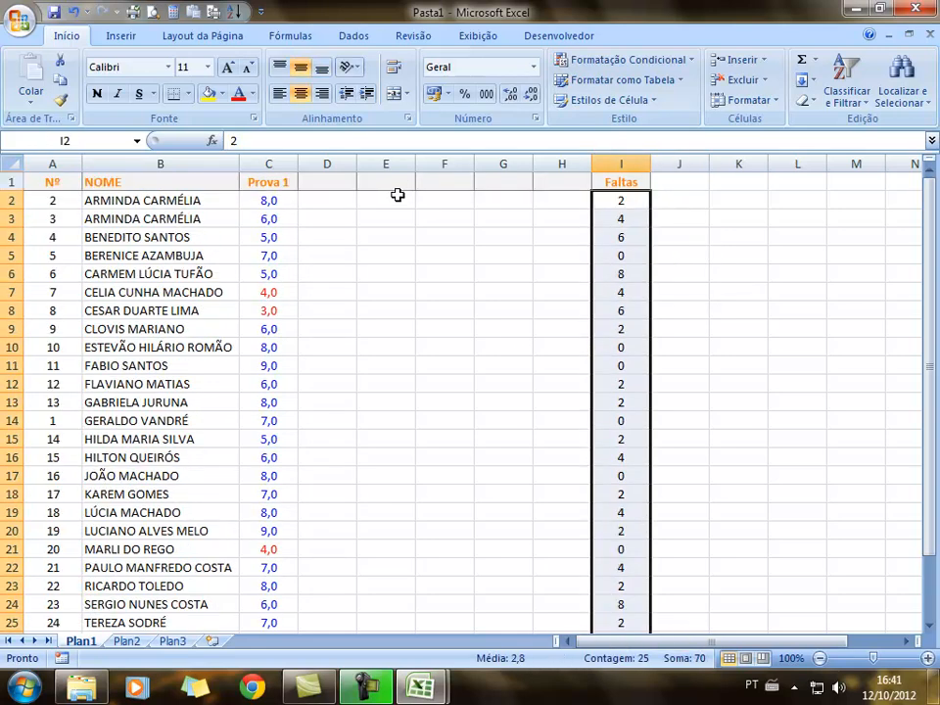
pyautogui.click(532, 67)
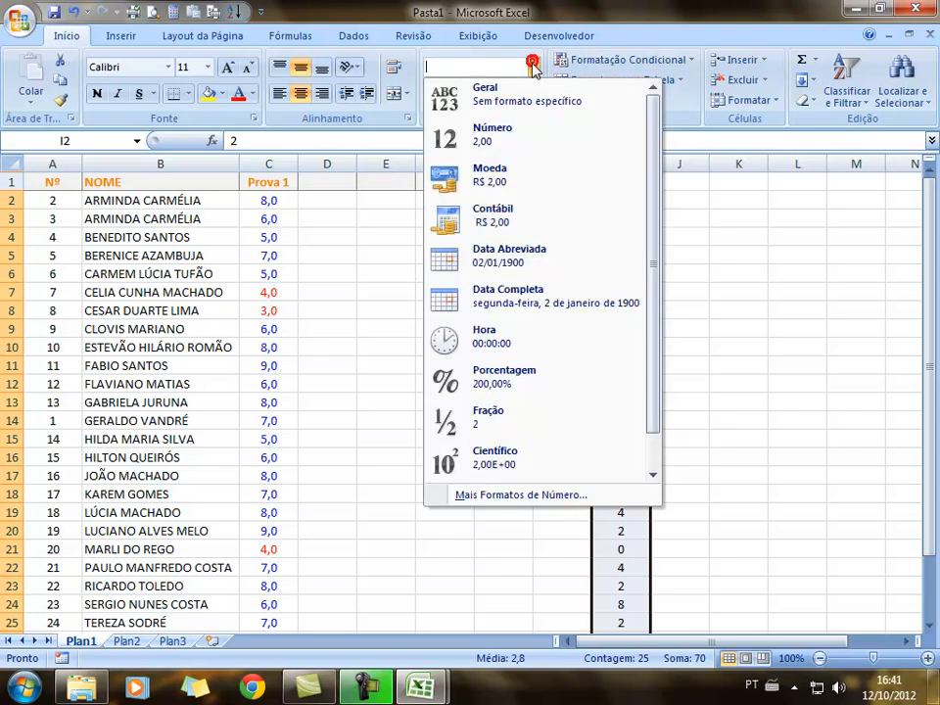
pyautogui.click(508, 137)
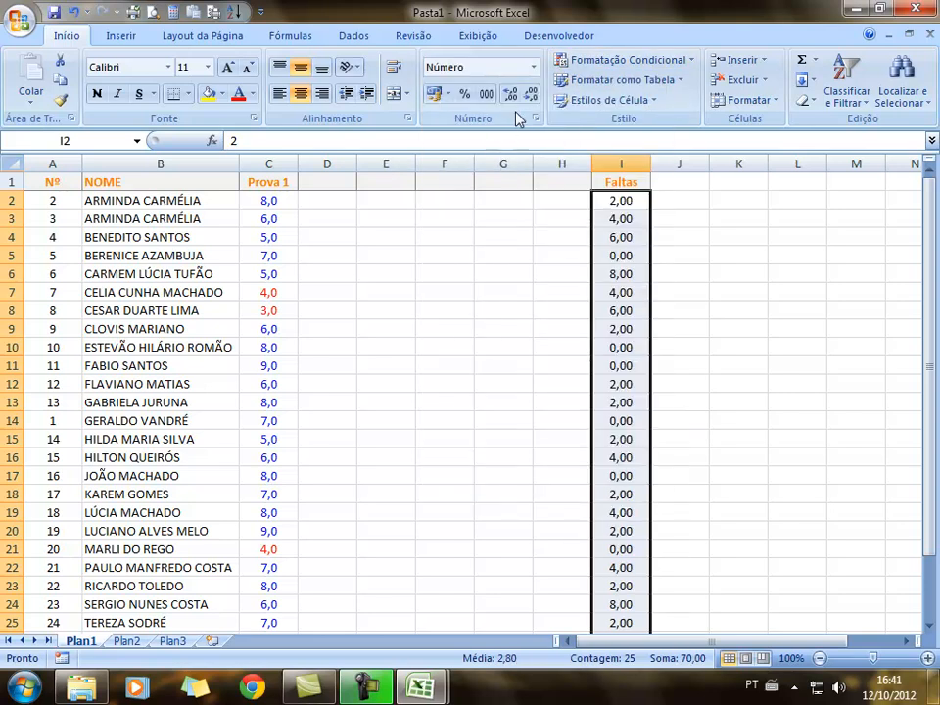
# Replace the Faltas number format with the custom code 00 in Format Cells
pyautogui.click(536, 117)
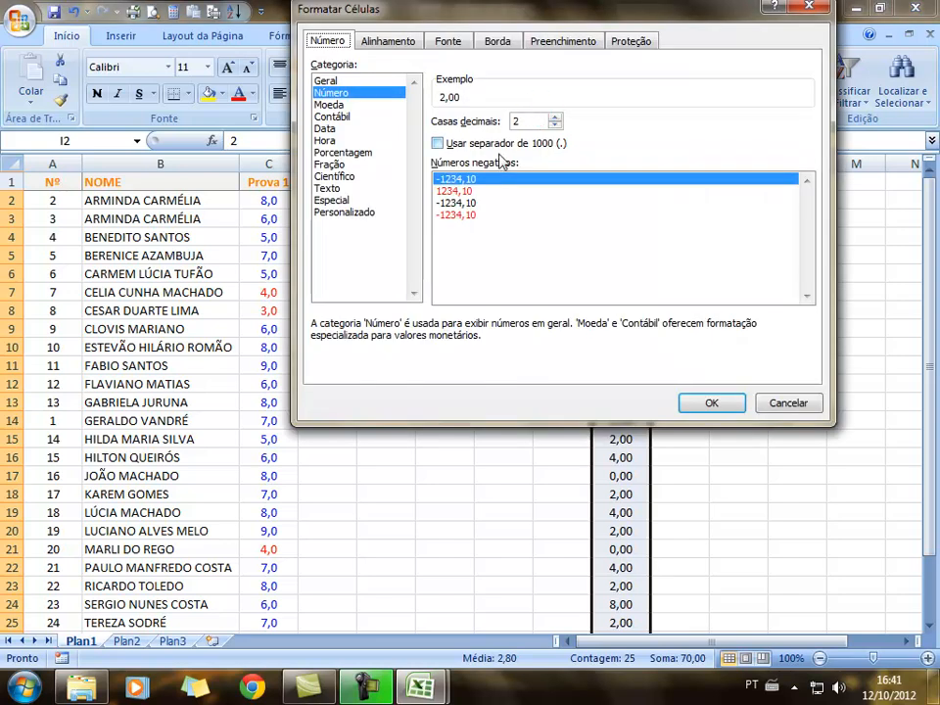
pyautogui.click(361, 215)
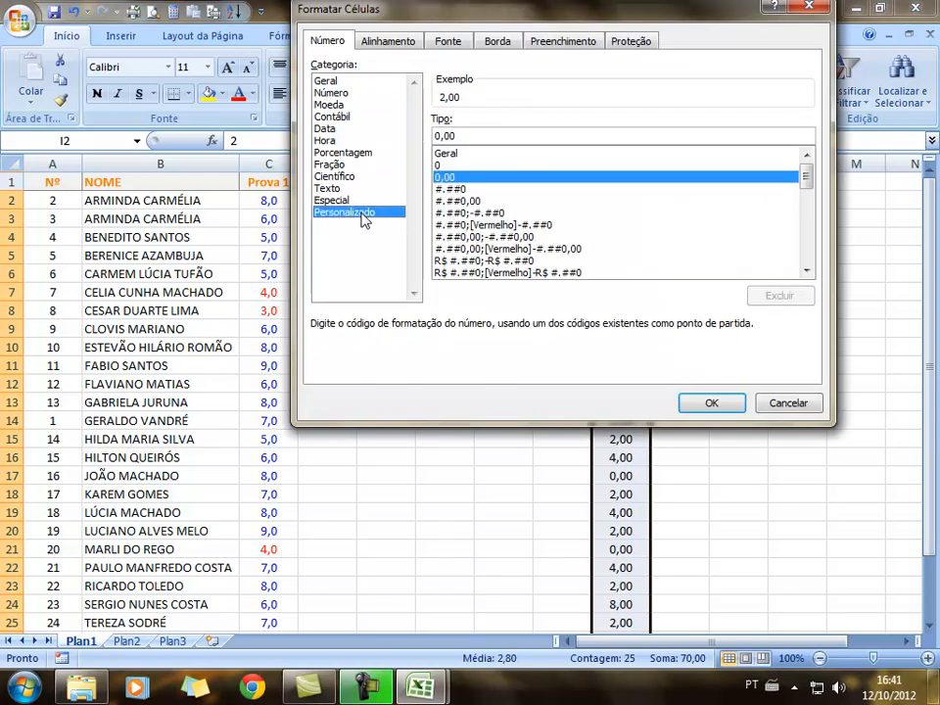
pyautogui.moveTo(475, 138); pyautogui.dragTo(382, 150)
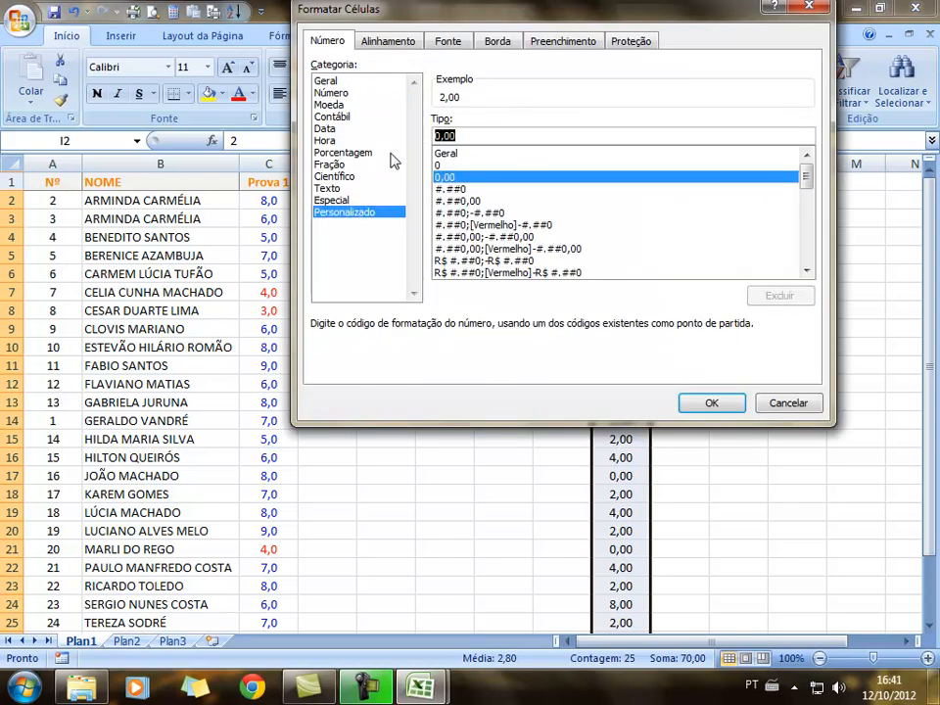
pyautogui.write('00')
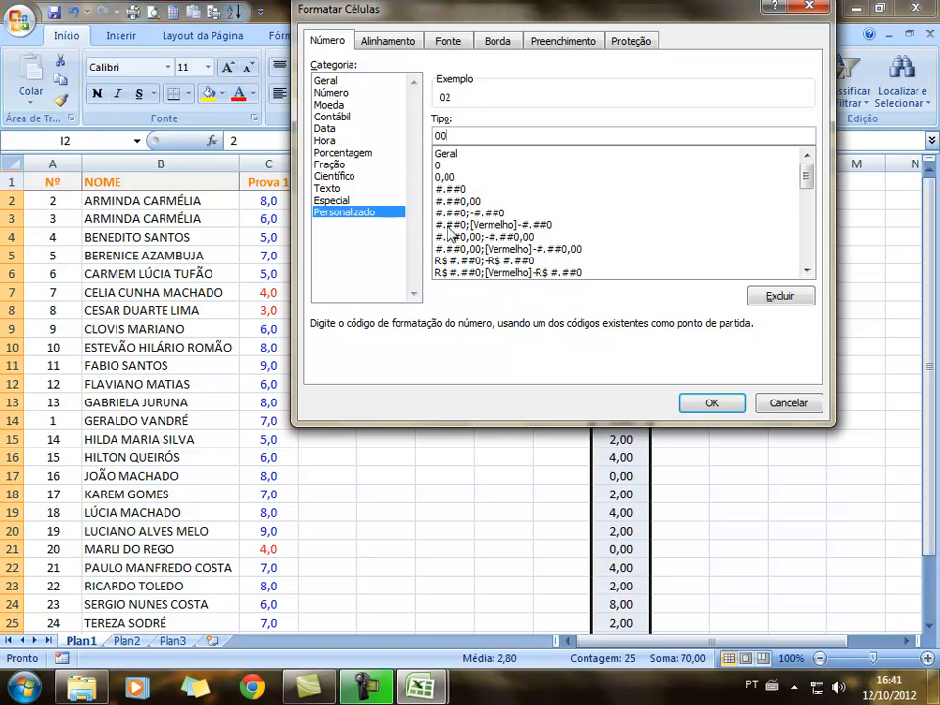
pyautogui.click(732, 408)
pyautogui.click(734, 407)
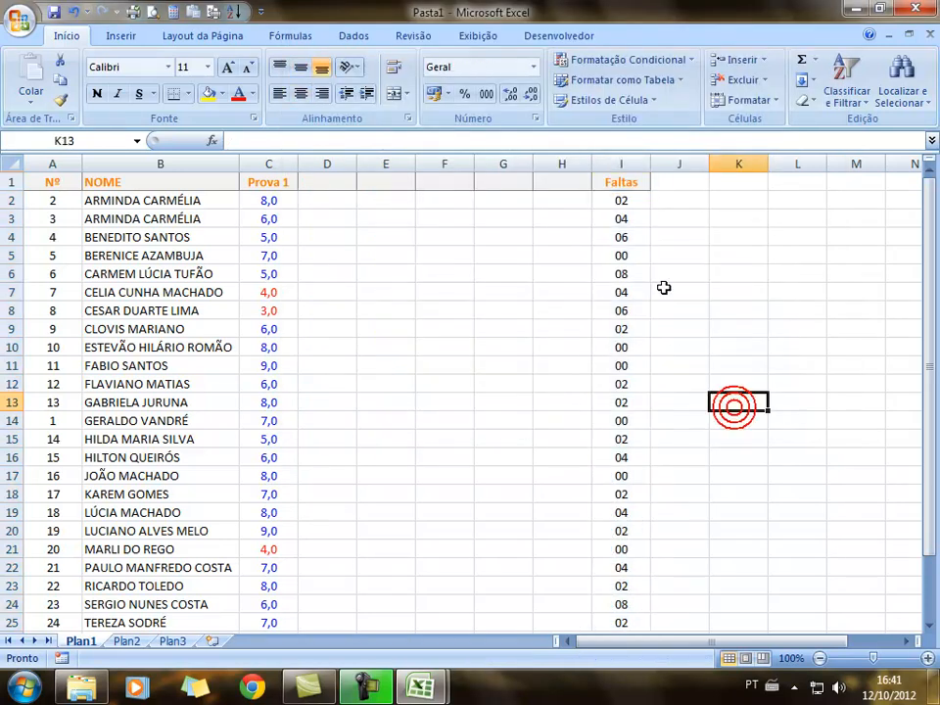
pyautogui.scroll(-3, 663, 275)
pyautogui.scroll(3, 663, 273)
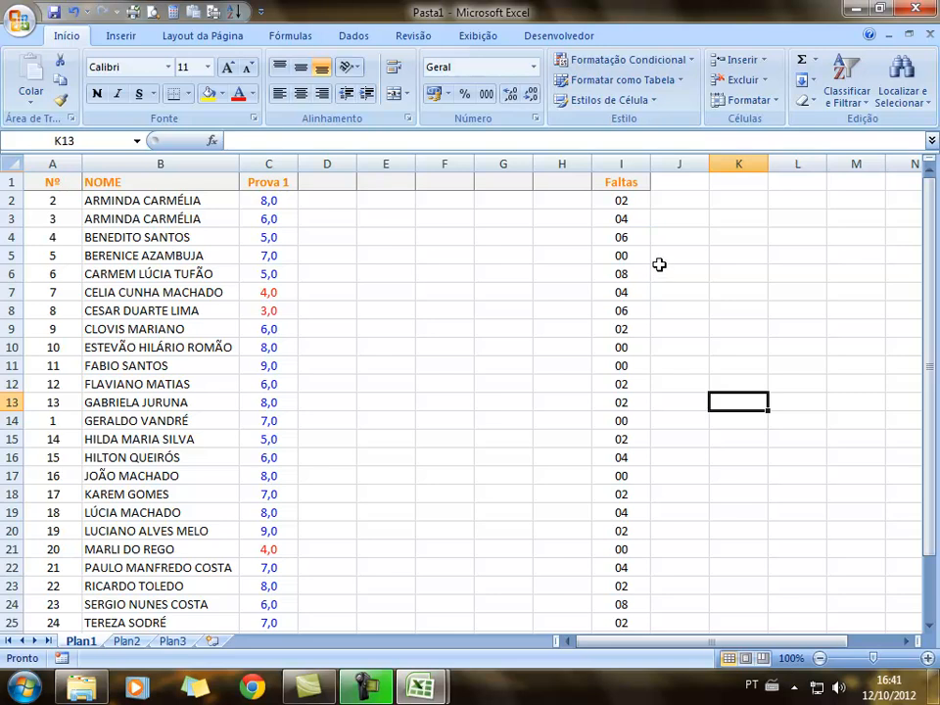